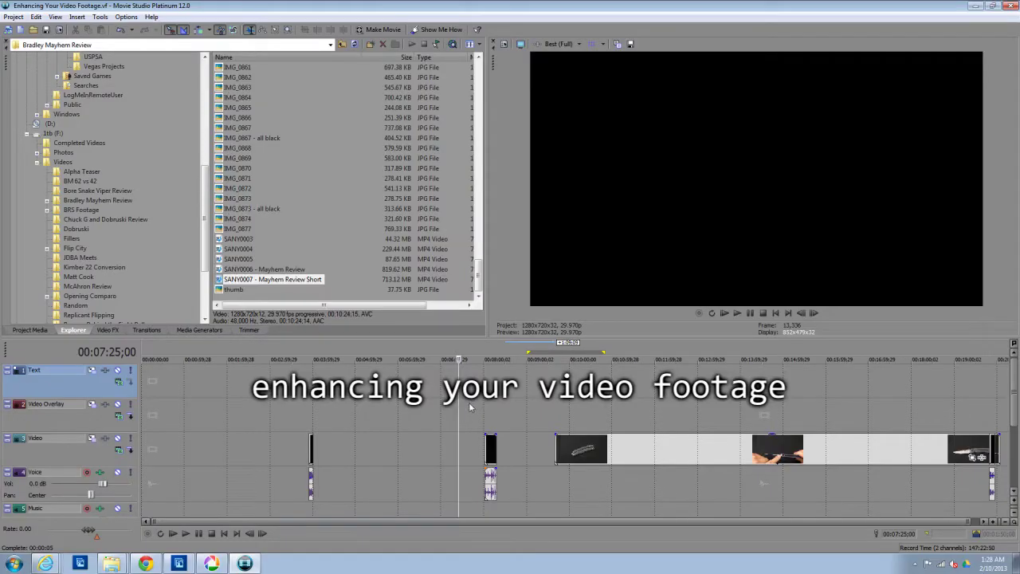
- Preview the footage between about 8:09 and 10:07, comparing the kneeling-man and knife frames
click(495, 398)
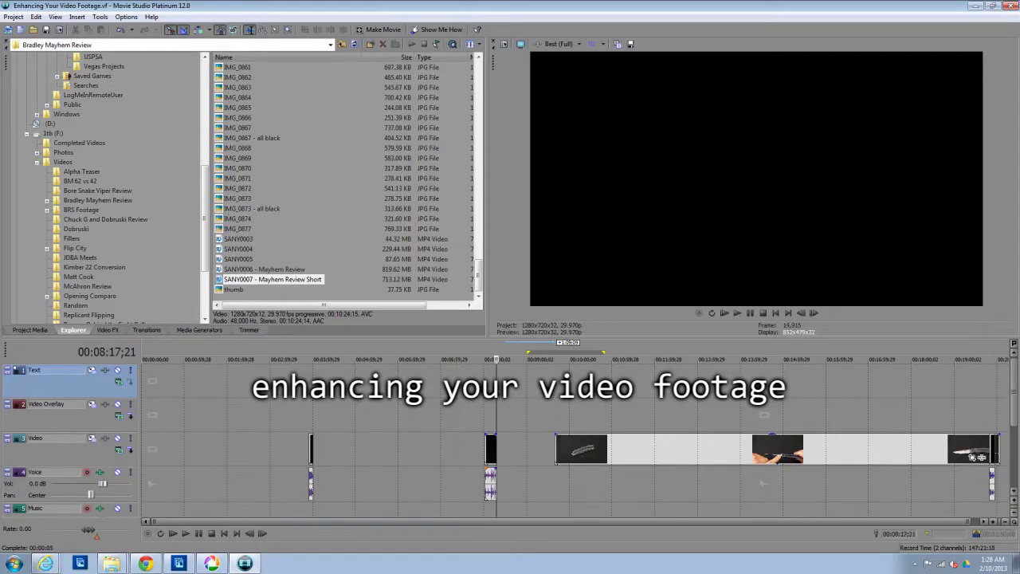
click(566, 399)
click(489, 399)
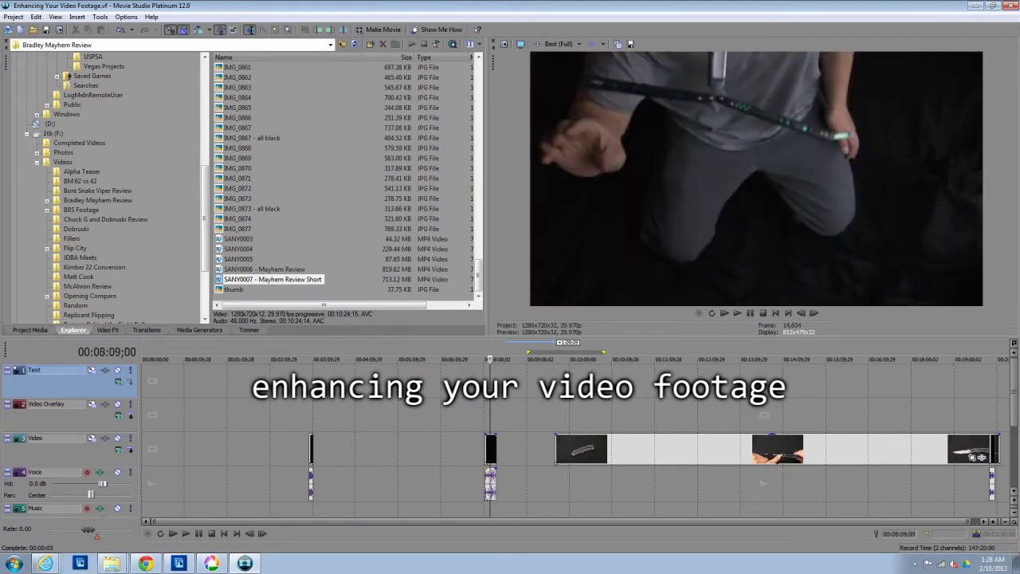
click(565, 398)
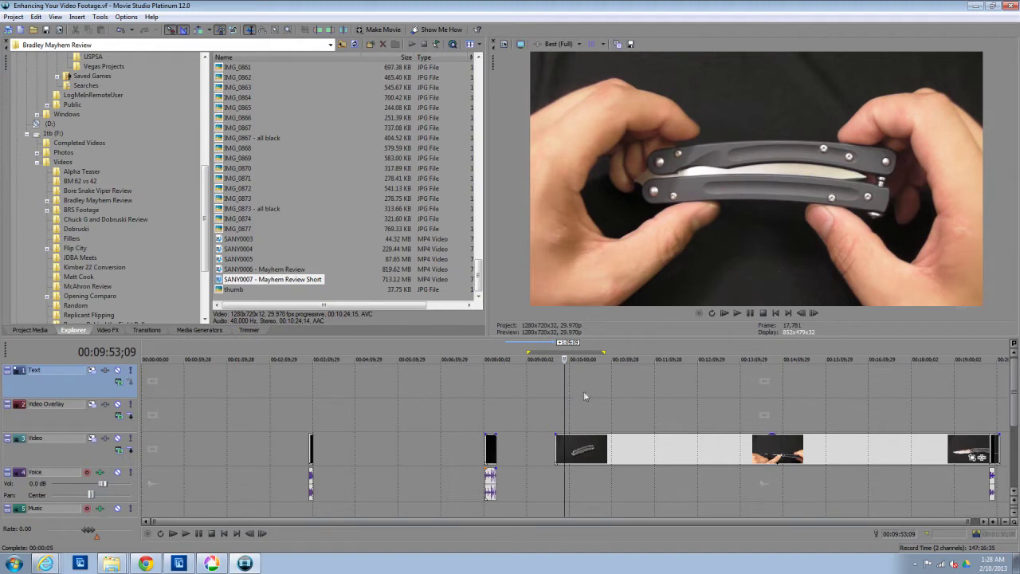
click(490, 407)
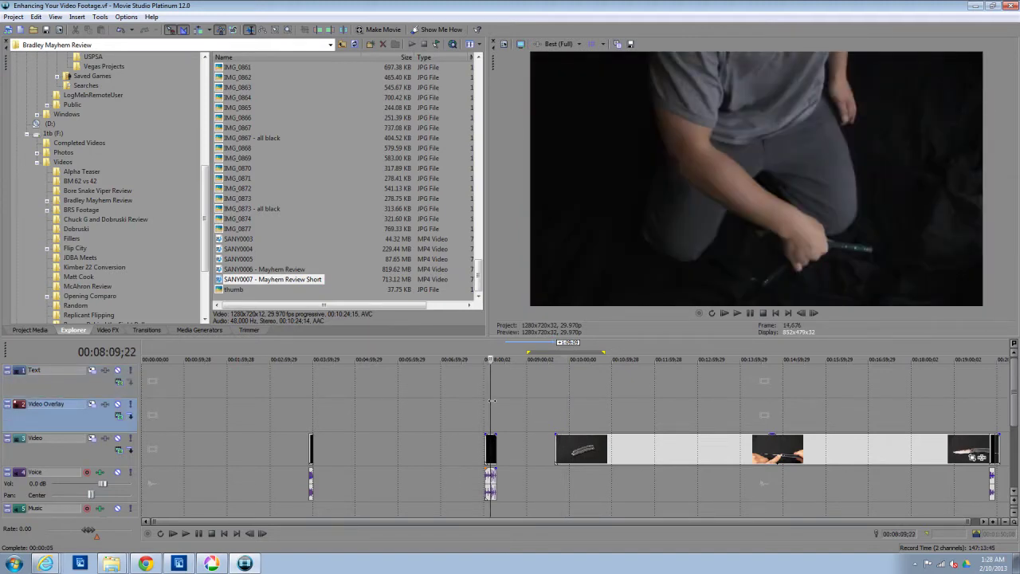
click(574, 404)
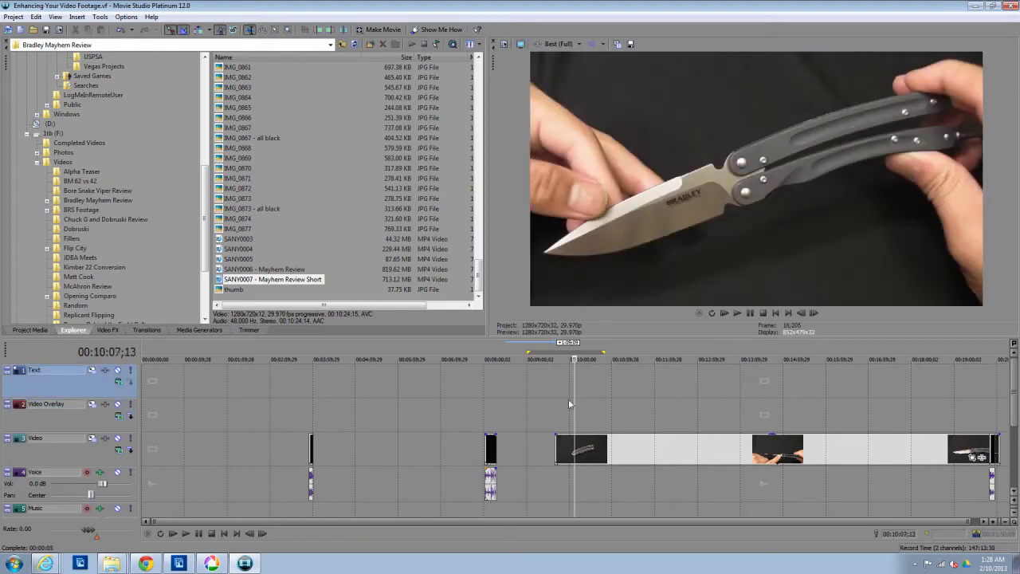
- Check frames near 8:07, 9:57, 11:20 and 10:08, then select the long knife clip
click(488, 409)
click(568, 409)
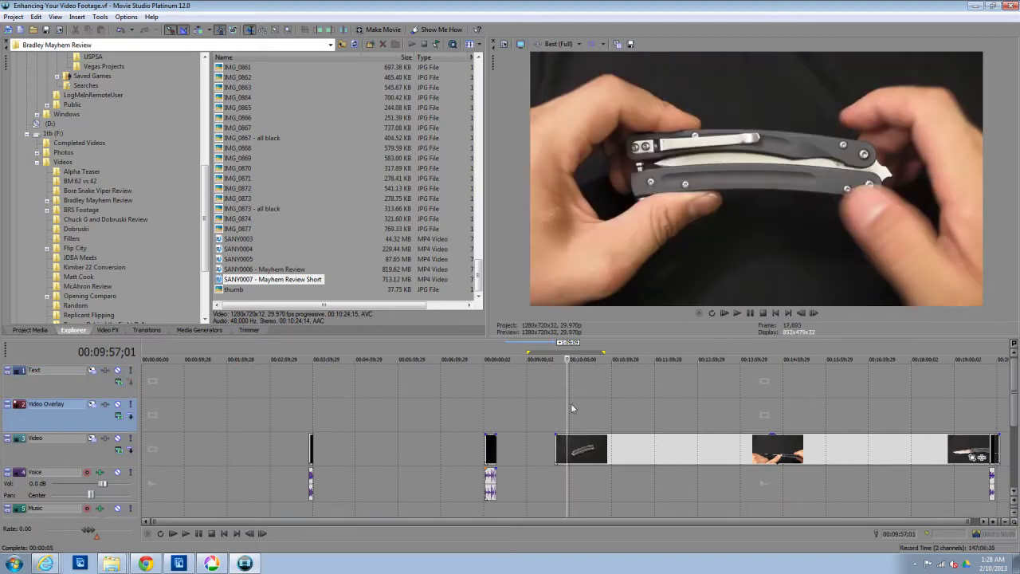
click(626, 403)
click(575, 394)
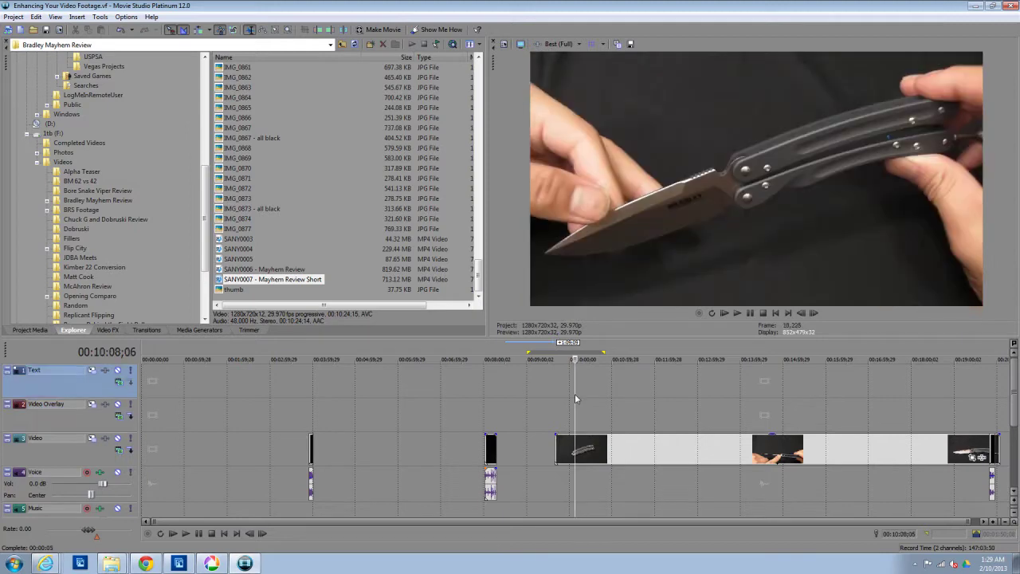
click(615, 450)
- Butt the knife clip against the black clip, then nudge it slightly later to leave a short gap
drag(617, 452, 557, 452)
click(495, 421)
click(566, 418)
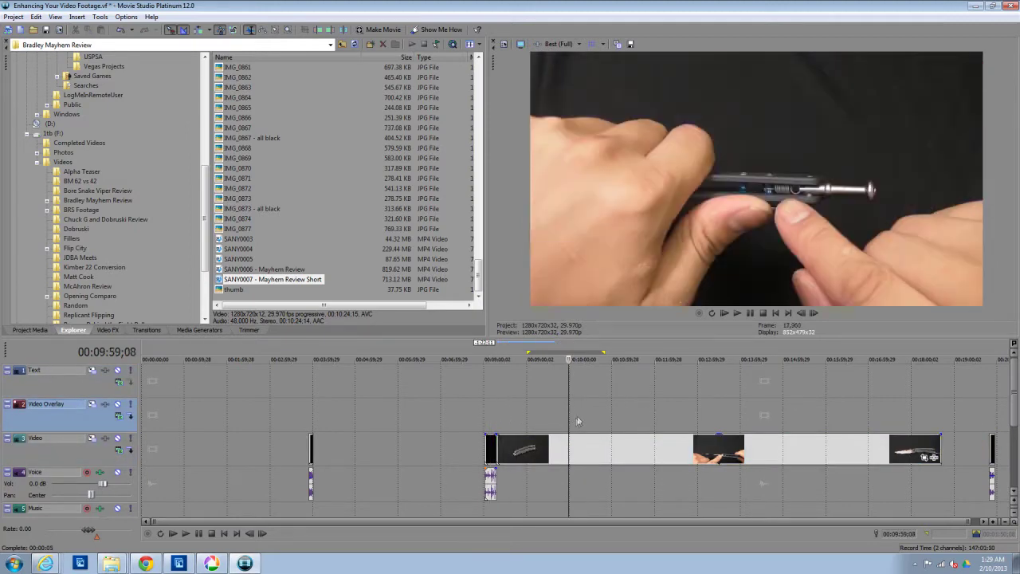
drag(526, 450, 546, 449)
click(517, 414)
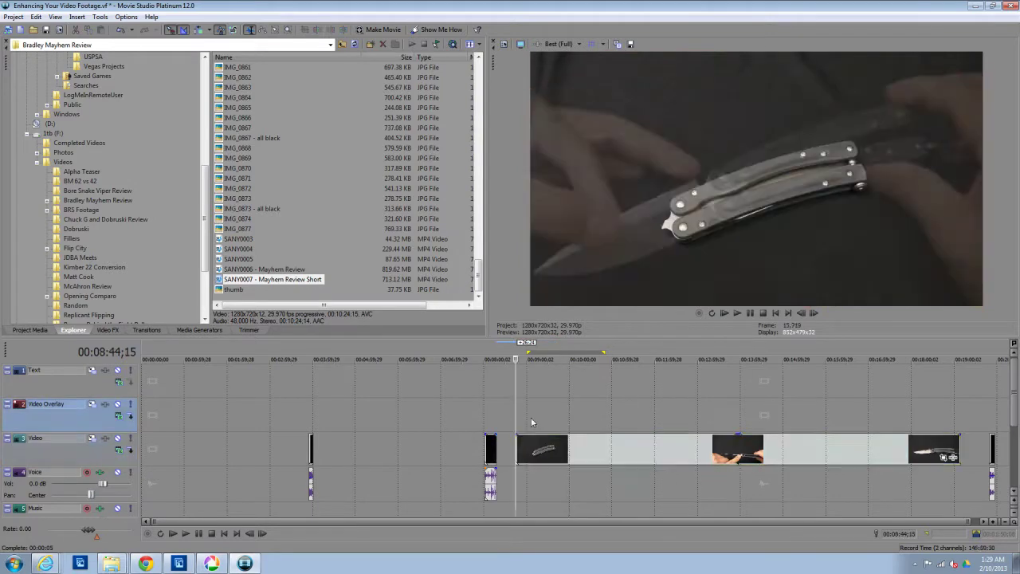
- Preview frames from 8:07 through 11:10 to check the new clip placement
click(489, 411)
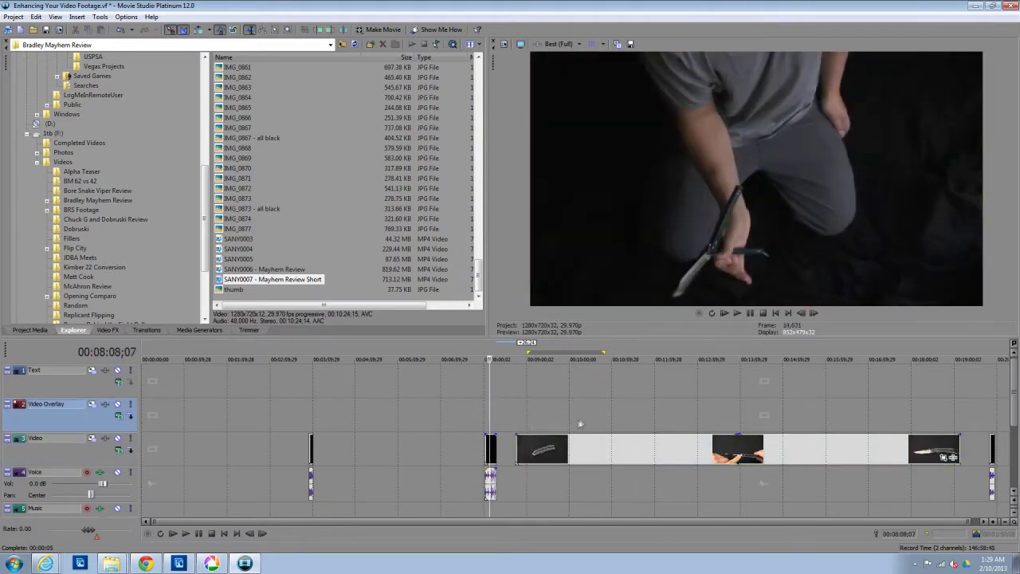
click(539, 408)
click(680, 403)
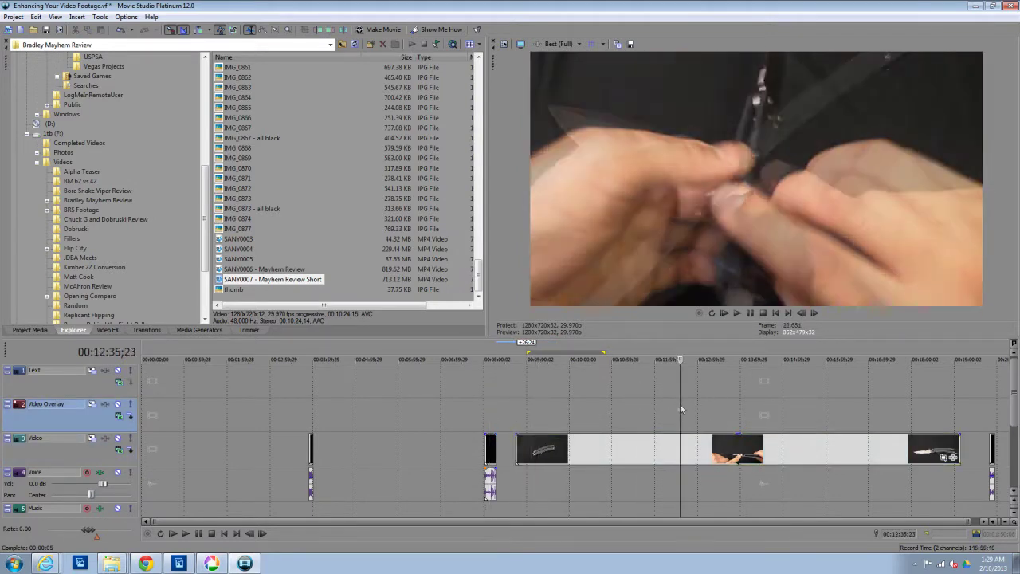
click(494, 404)
click(490, 405)
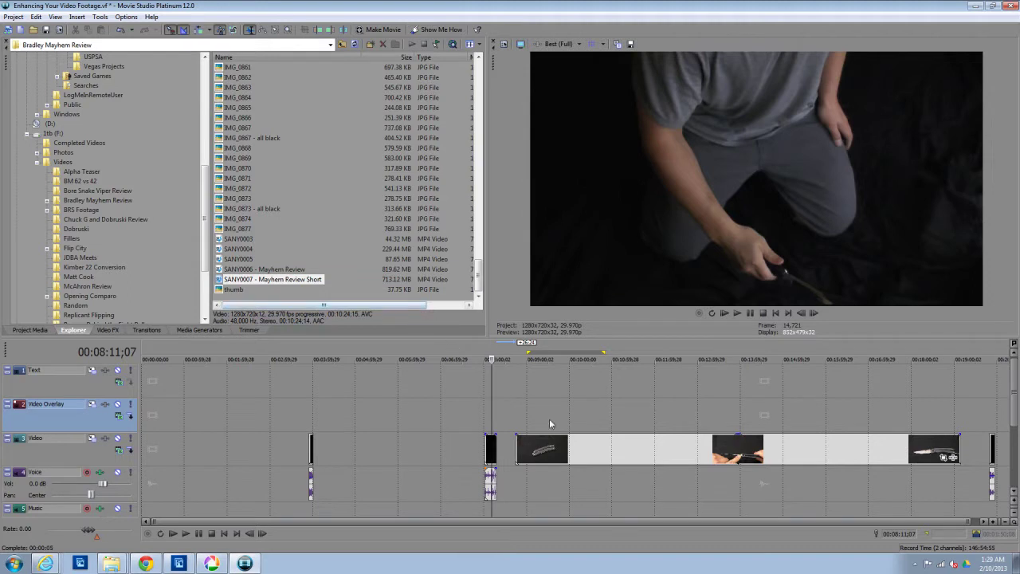
click(522, 412)
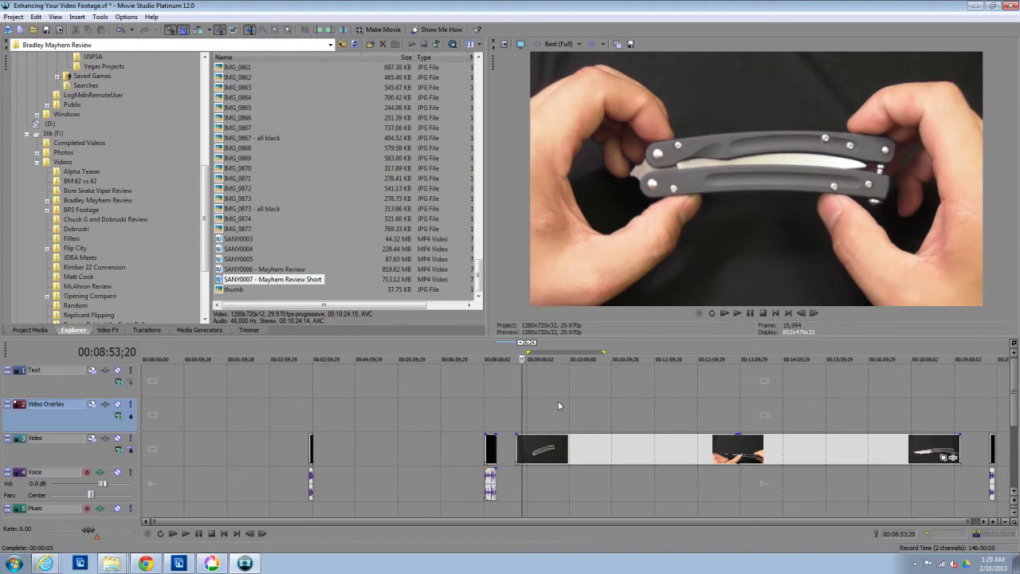
click(619, 388)
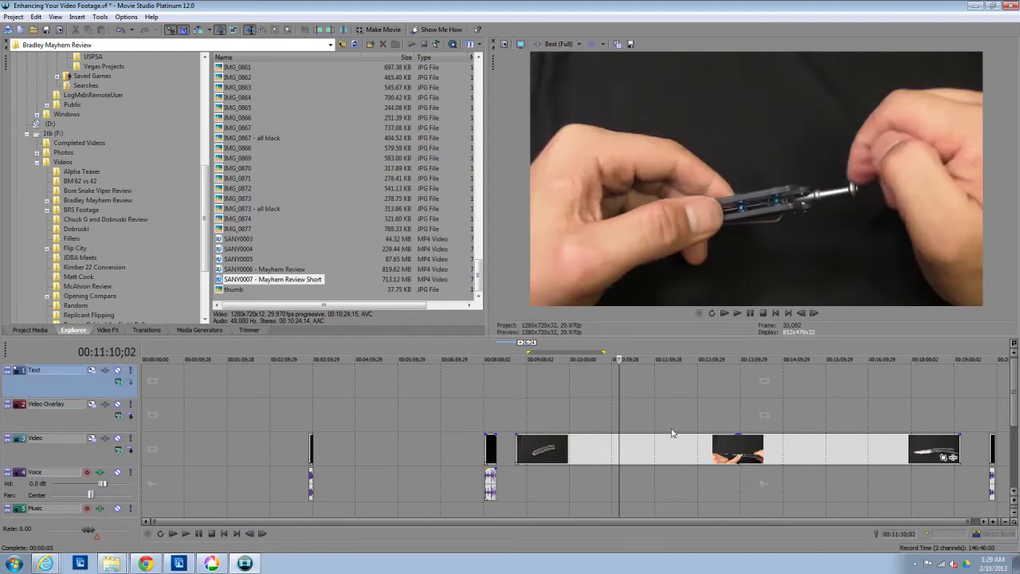
click(569, 409)
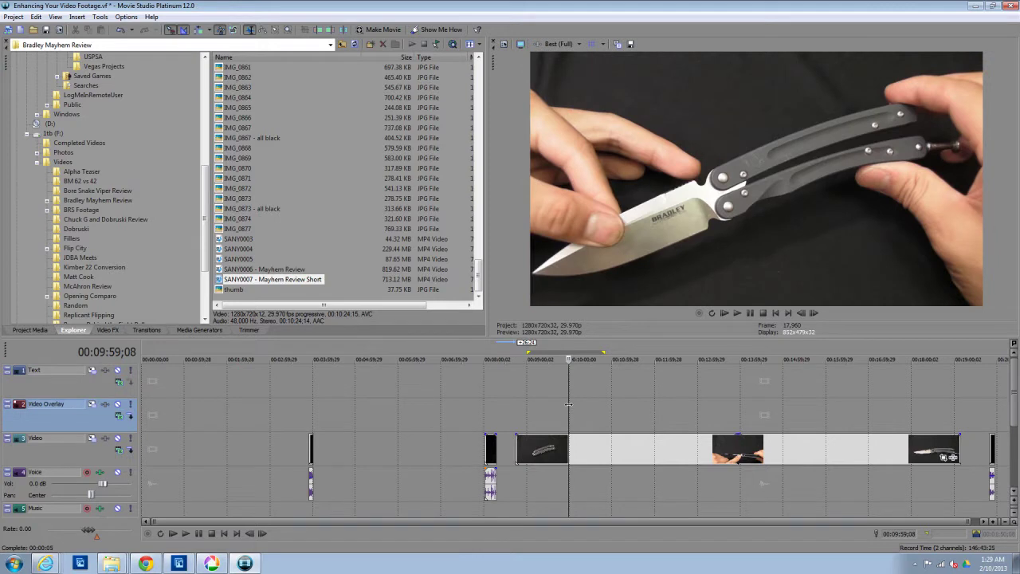
click(565, 408)
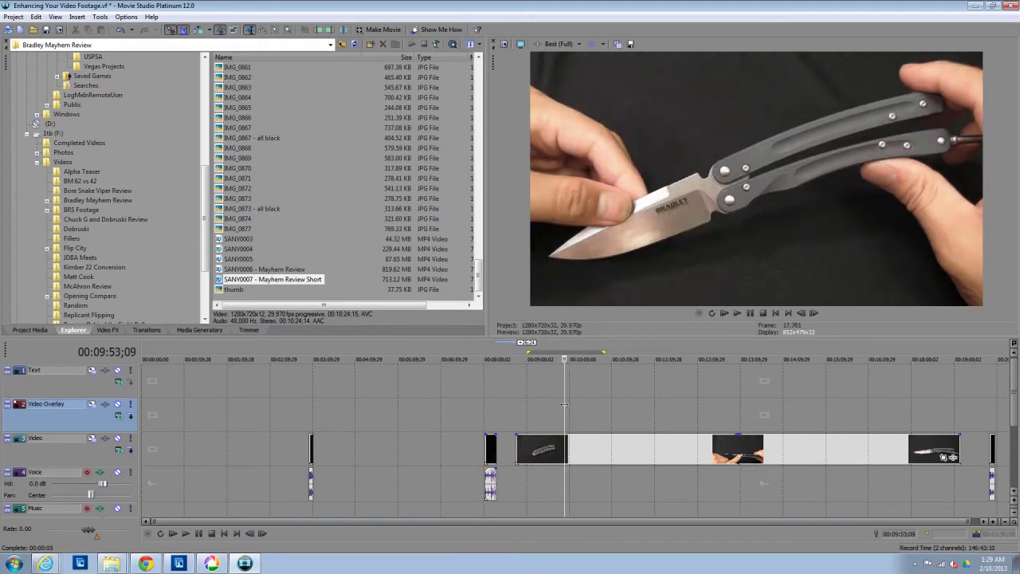
click(495, 405)
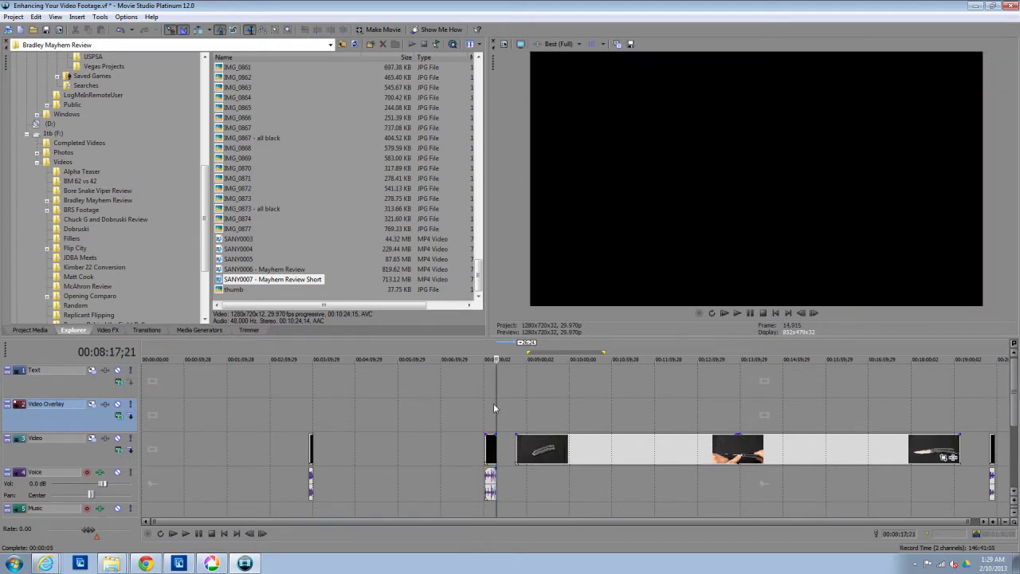
click(488, 403)
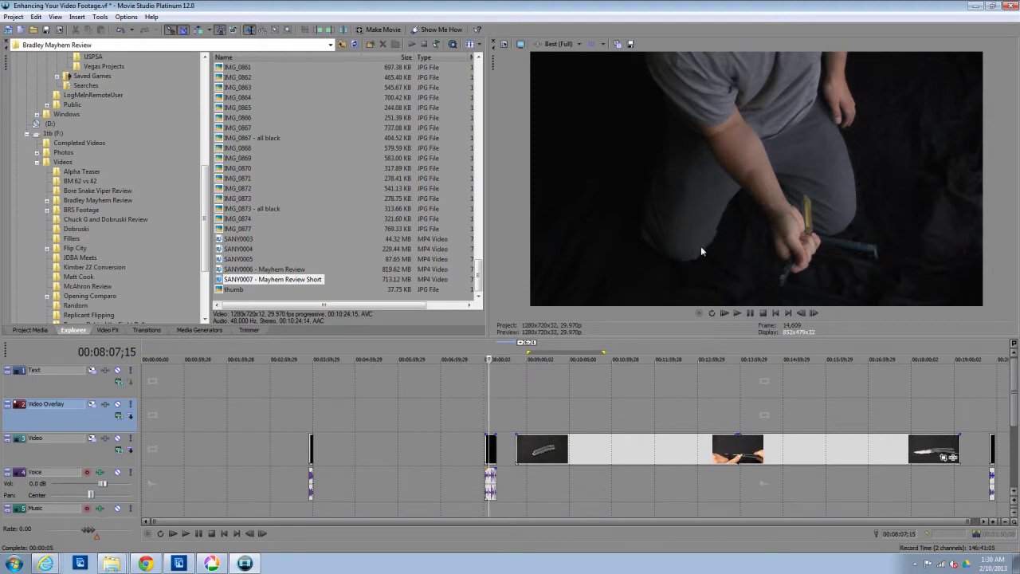
scroll(492, 388, up, 3)
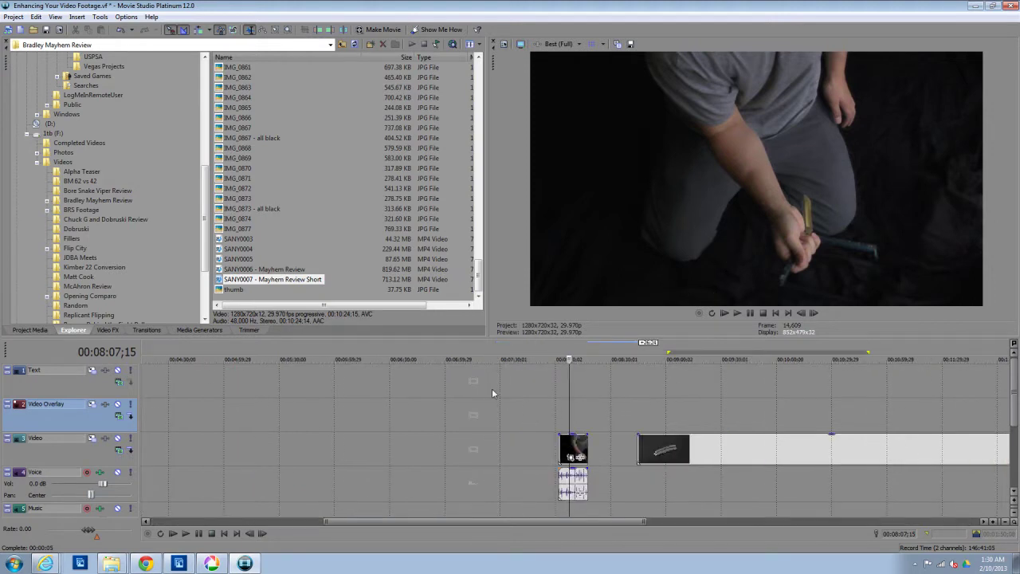
click(560, 410)
click(186, 533)
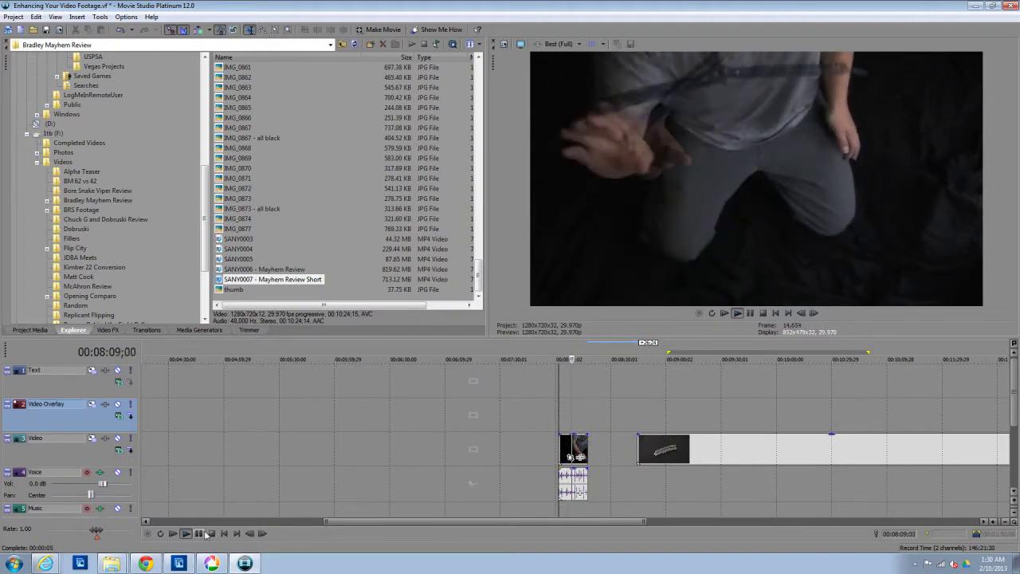
click(200, 533)
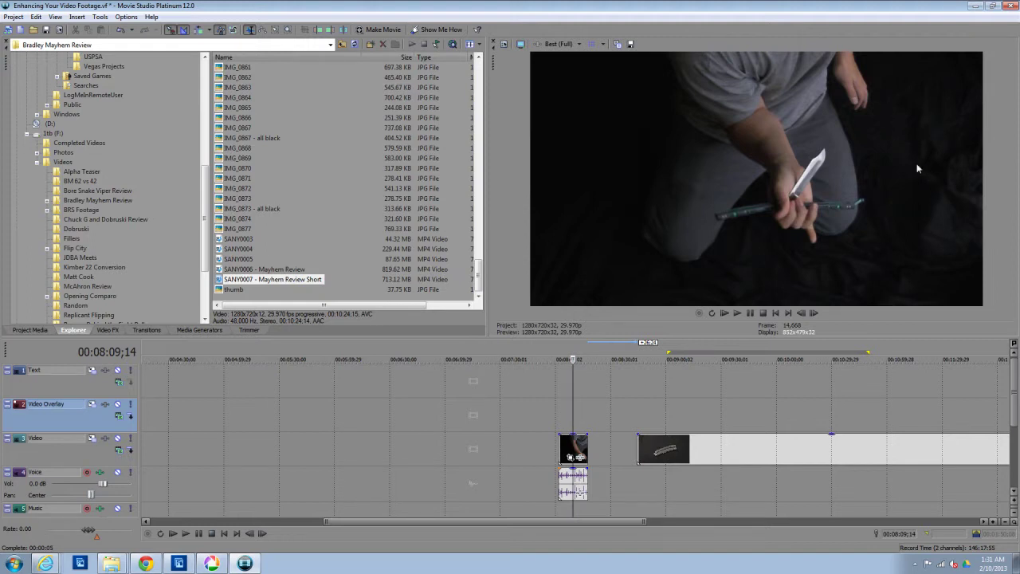
click(568, 394)
- Open and close the short clip's Event FX plug-in chooser several times without adding anything
scroll(573, 403, up, 1)
scroll(575, 401, up, 1)
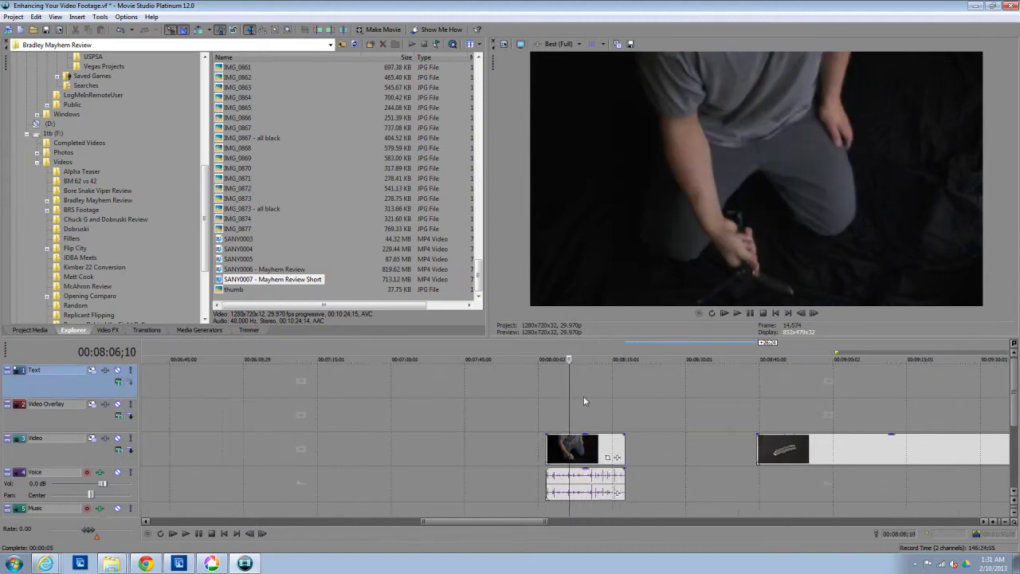
click(617, 459)
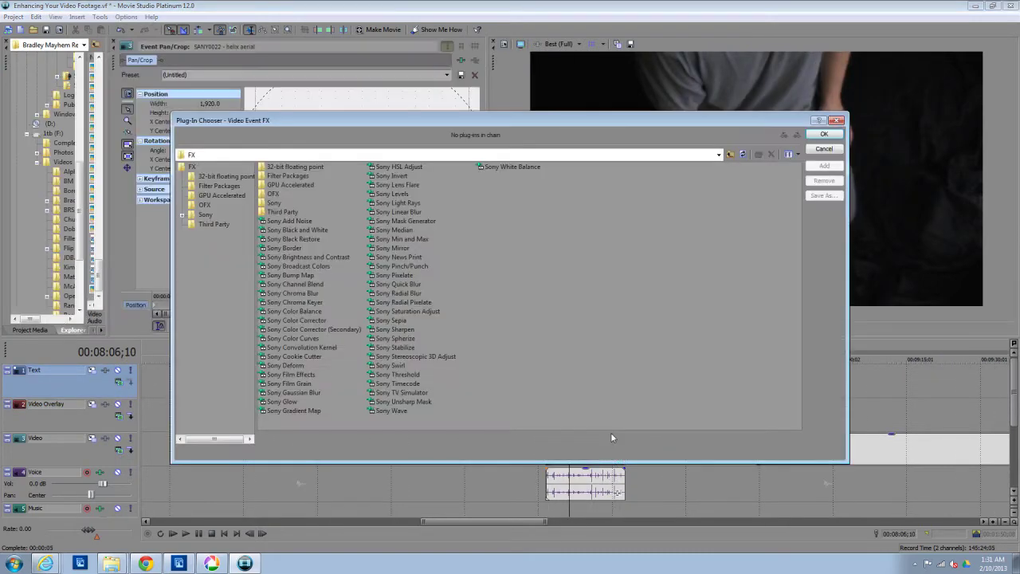
drag(625, 122, 535, 70)
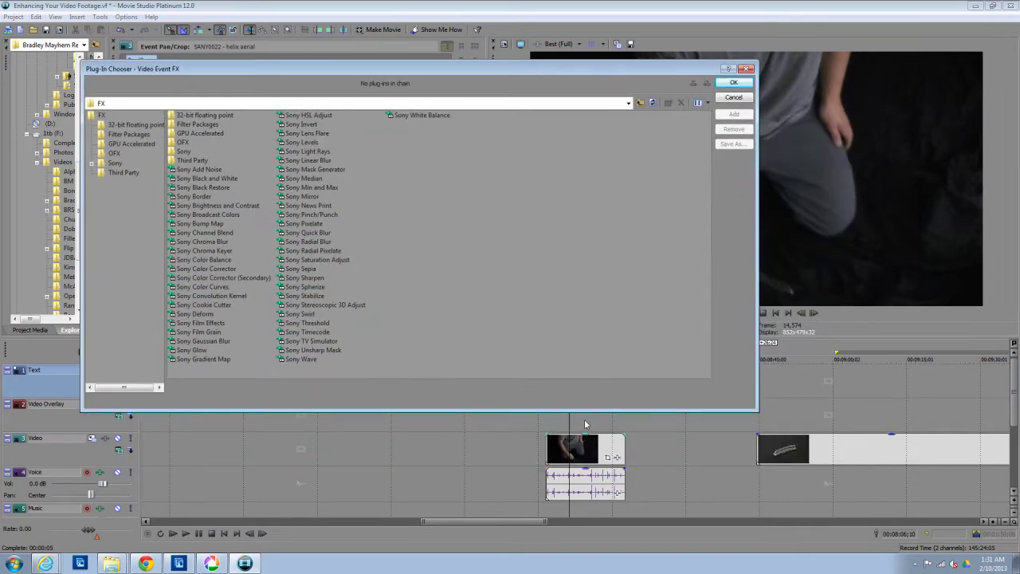
click(746, 69)
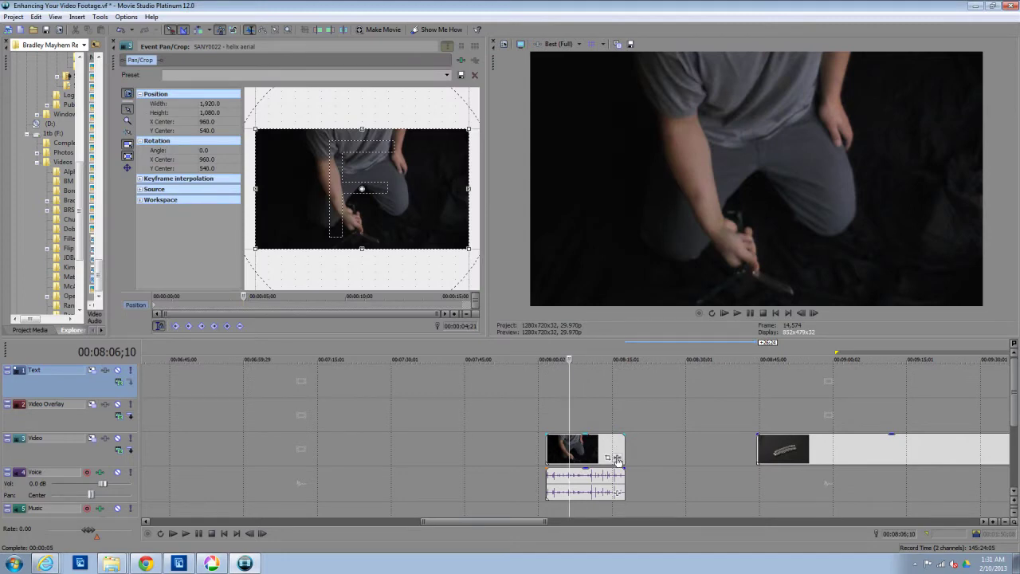
right_click(591, 452)
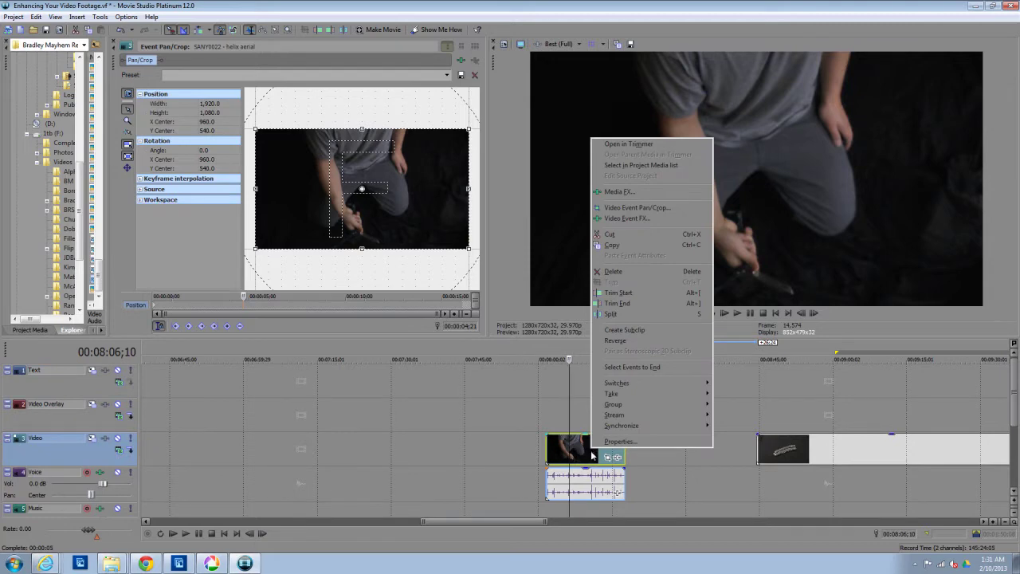
click(614, 219)
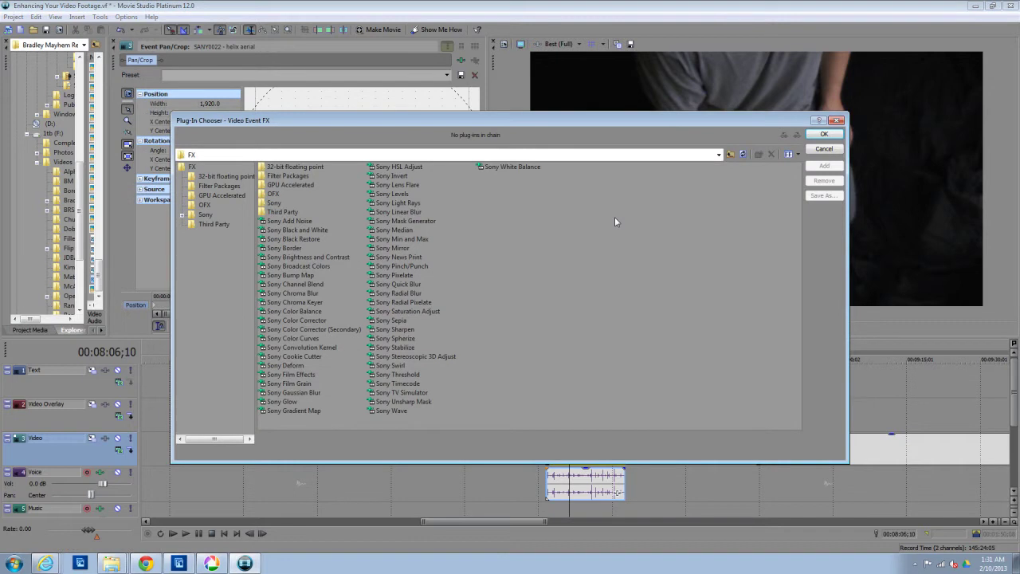
click(838, 120)
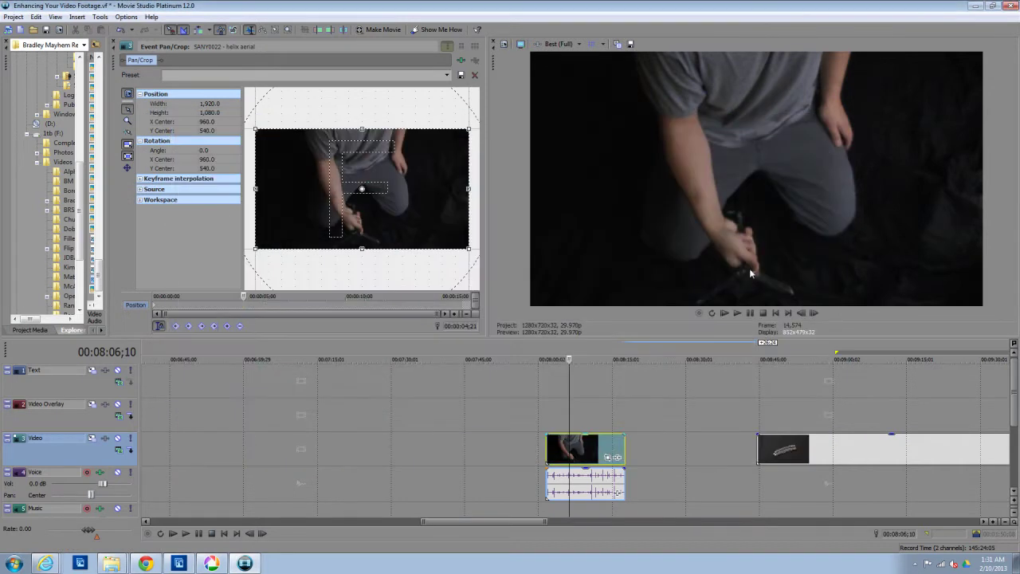
click(618, 459)
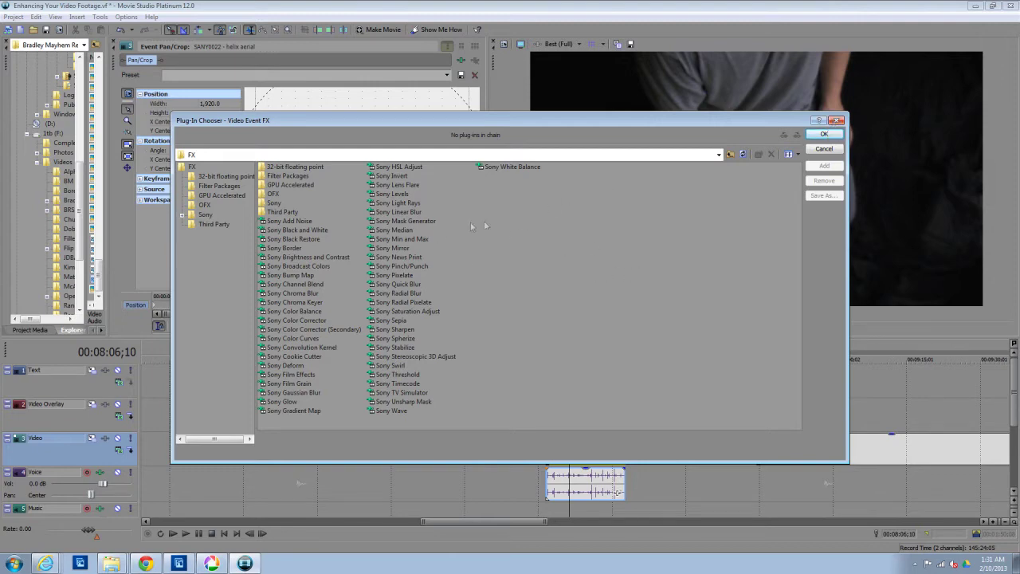
click(835, 121)
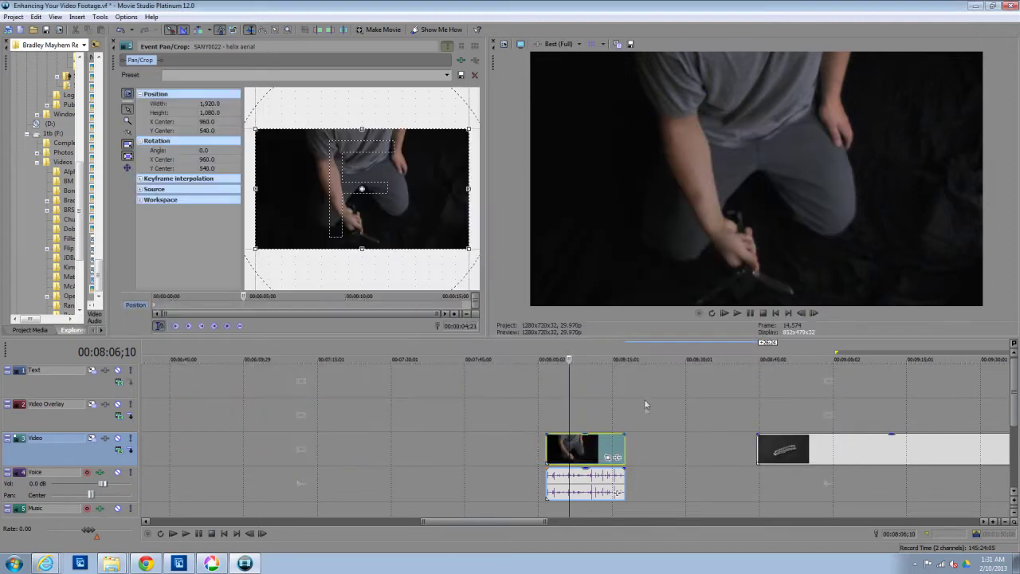
- Add Sony Brightness and Contrast to the SANY0022 clip at default settings
click(616, 460)
click(330, 257)
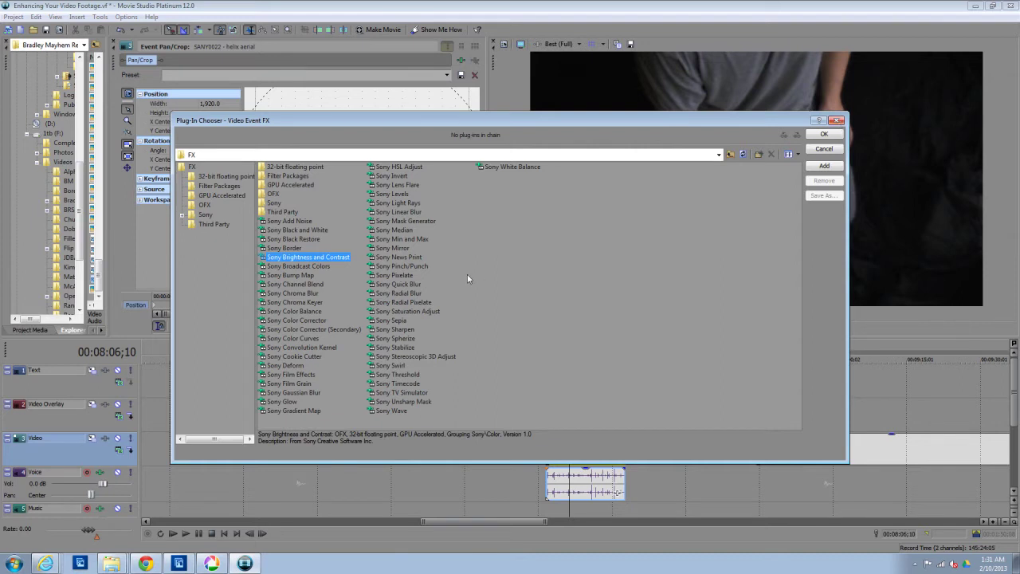
click(823, 134)
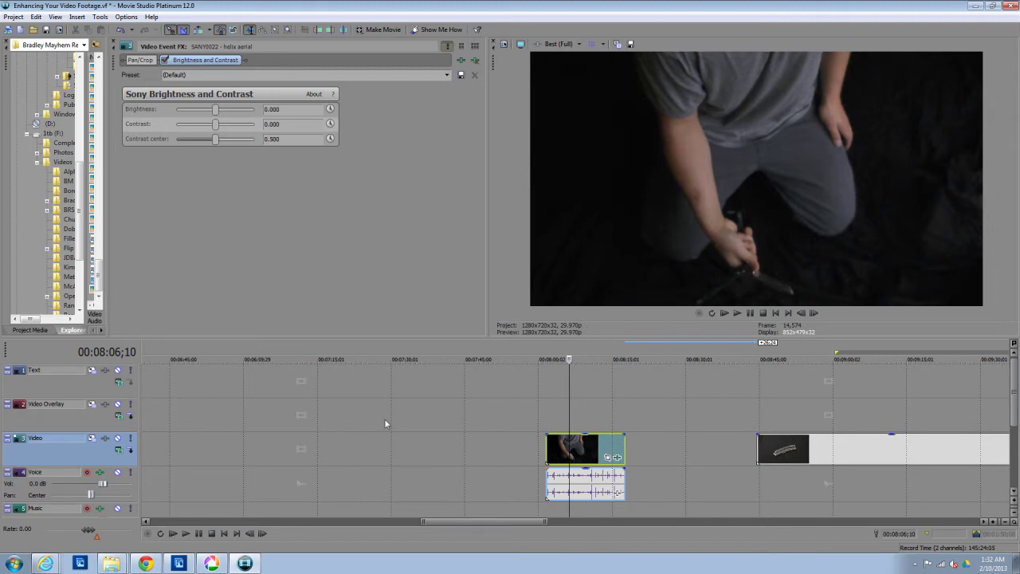
- Show the widened Video FX list, browse Border and Gaussian Blur, and drag effects onto the clip
drag(107, 263, 257, 268)
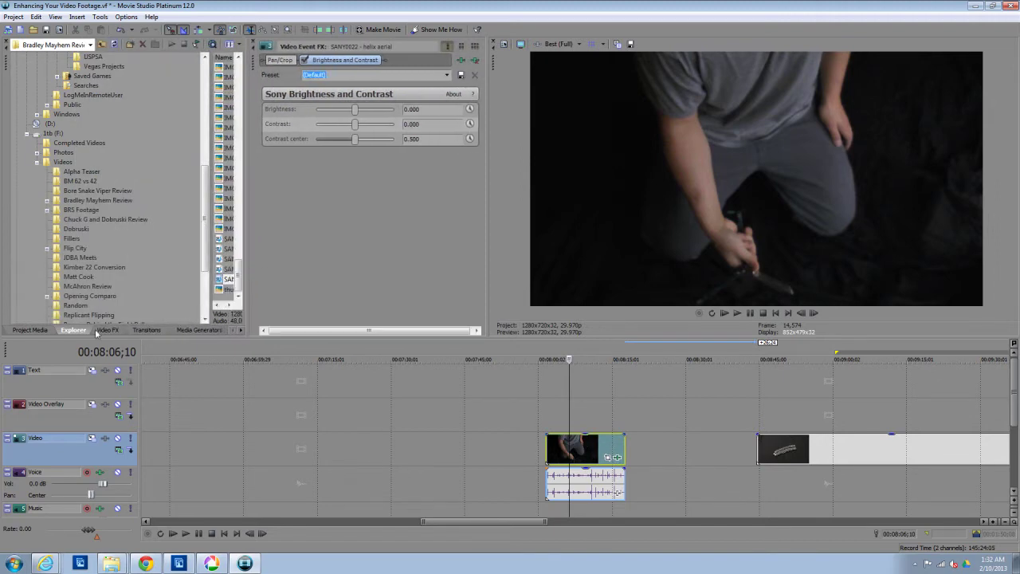
click(107, 330)
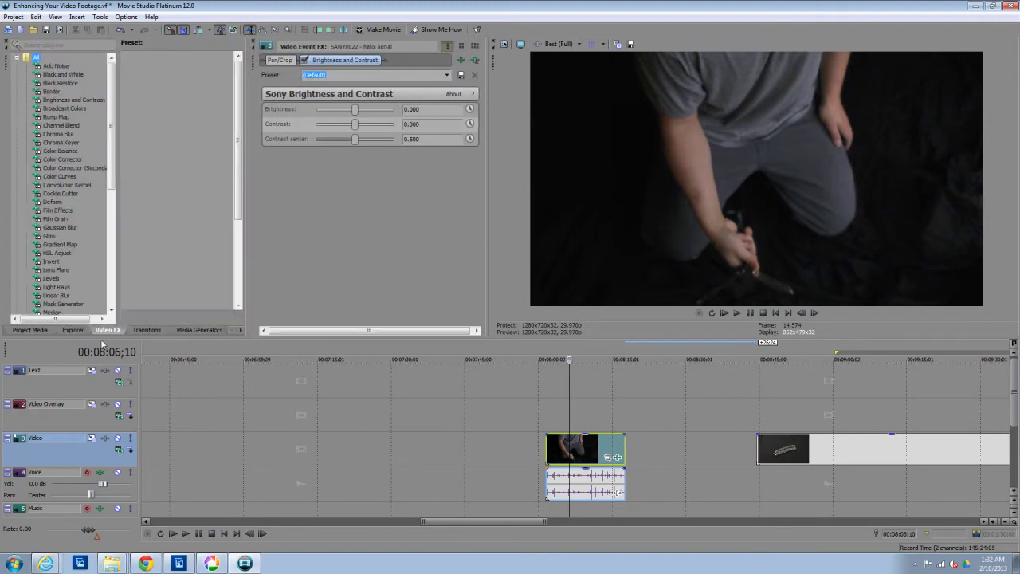
drag(118, 224, 149, 226)
click(51, 92)
click(60, 227)
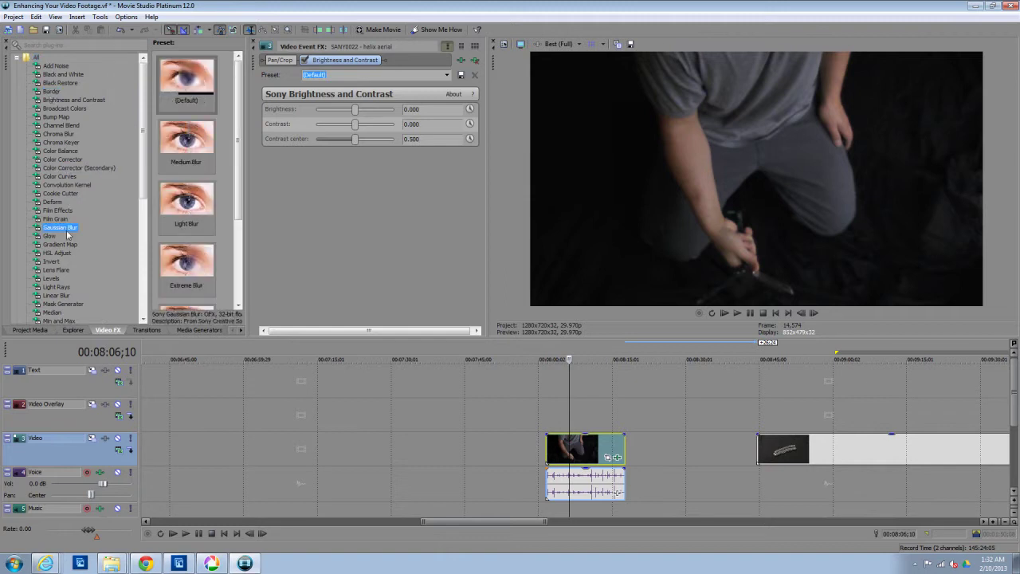
drag(562, 458, 588, 456)
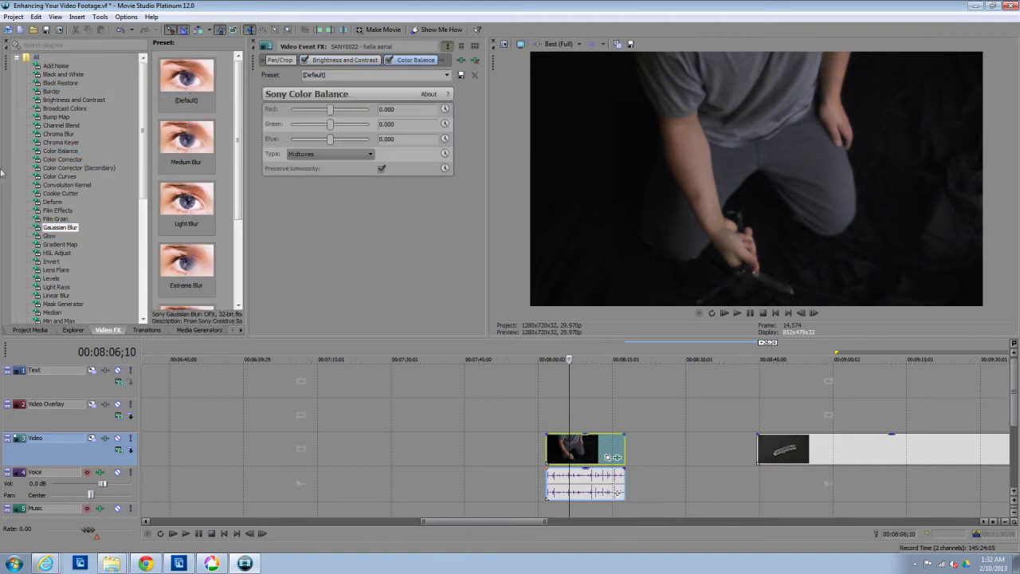
drag(59, 227, 588, 460)
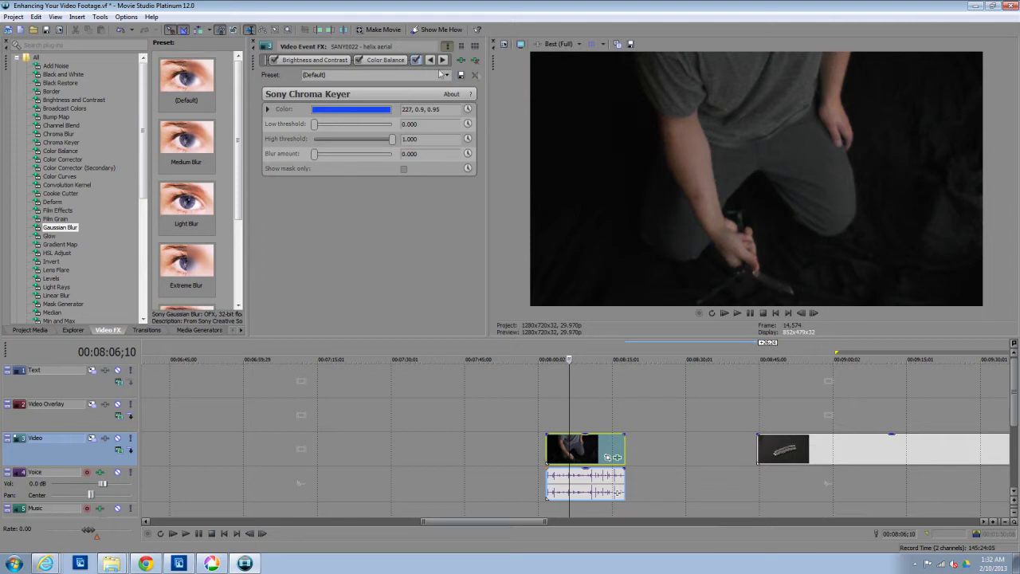
- Remove Color Balance, Chroma Keyer and Brightness and Contrast from the clip's FX chain
click(381, 61)
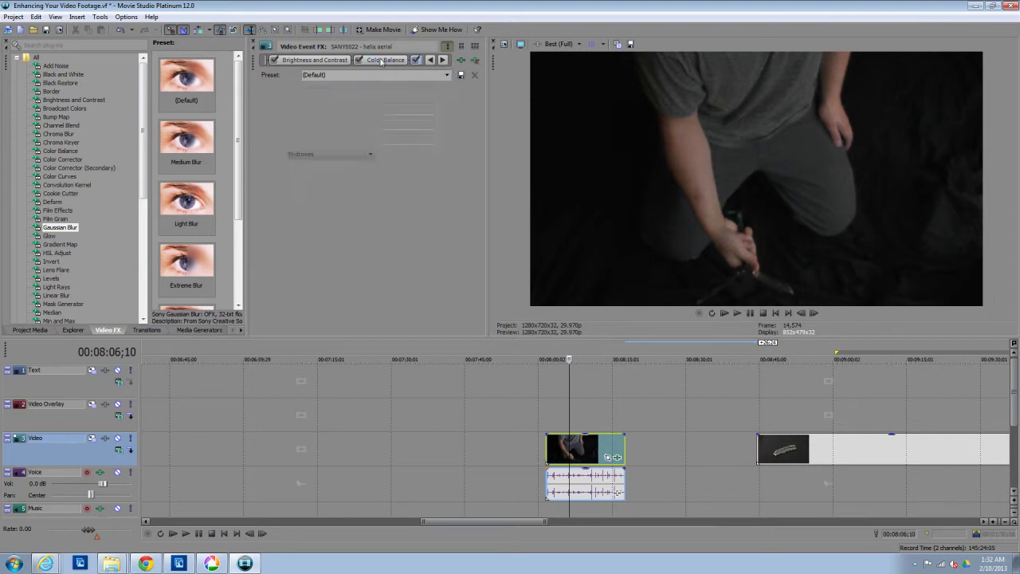
click(477, 61)
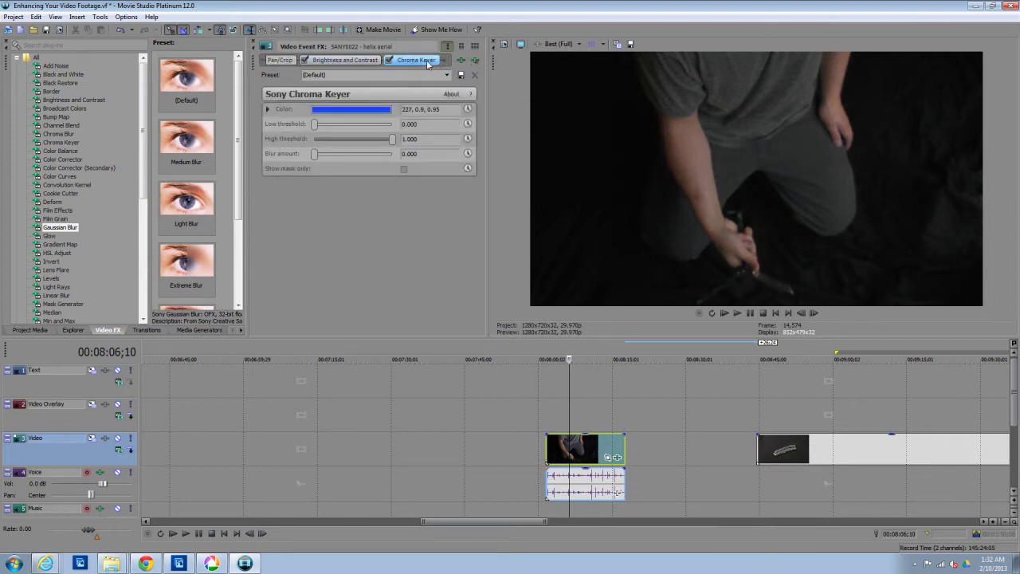
click(476, 61)
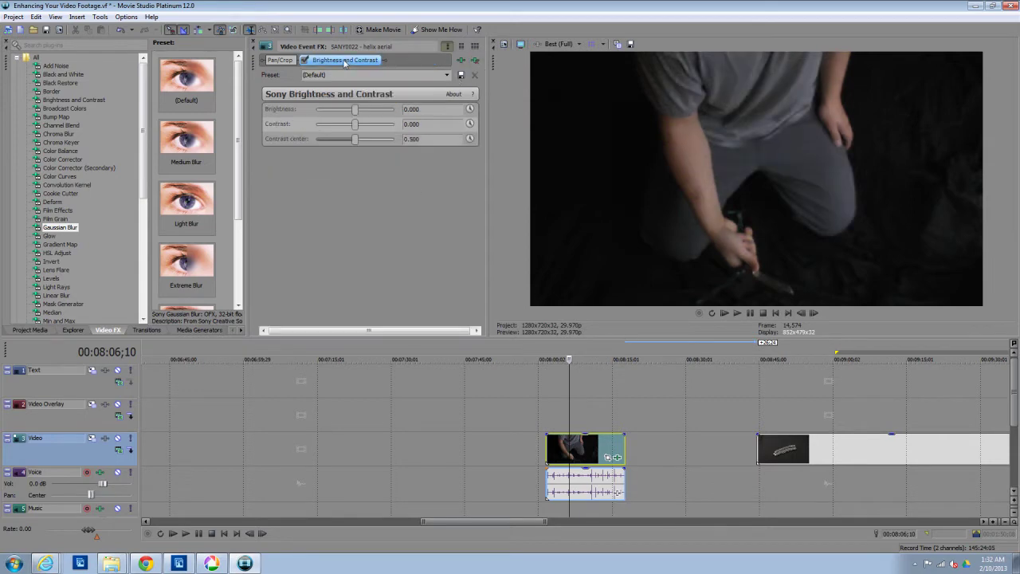
click(475, 61)
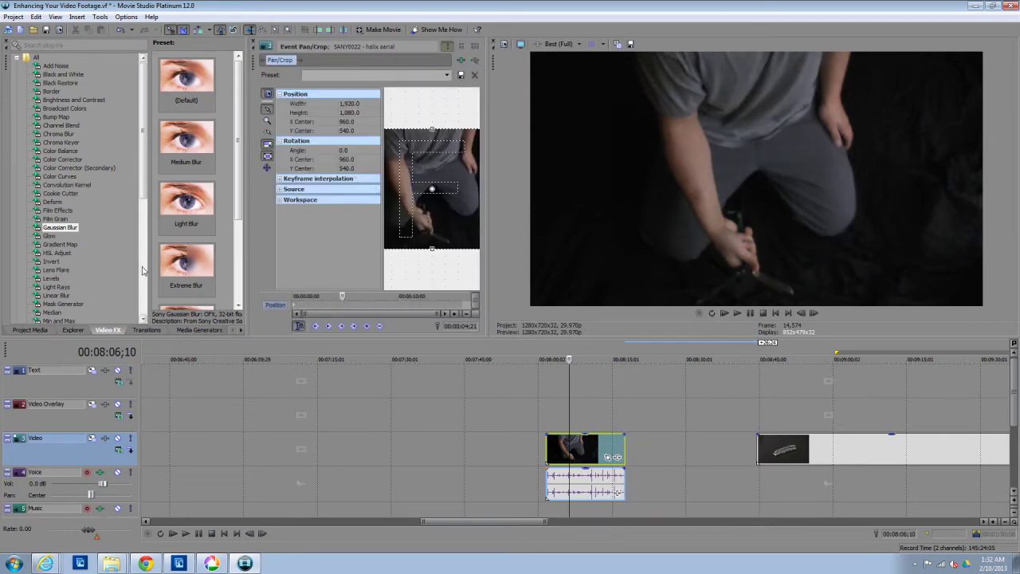
- Show the Brightness and Contrast presets and switch between the Explorer and Video FX panels
click(80, 100)
click(74, 329)
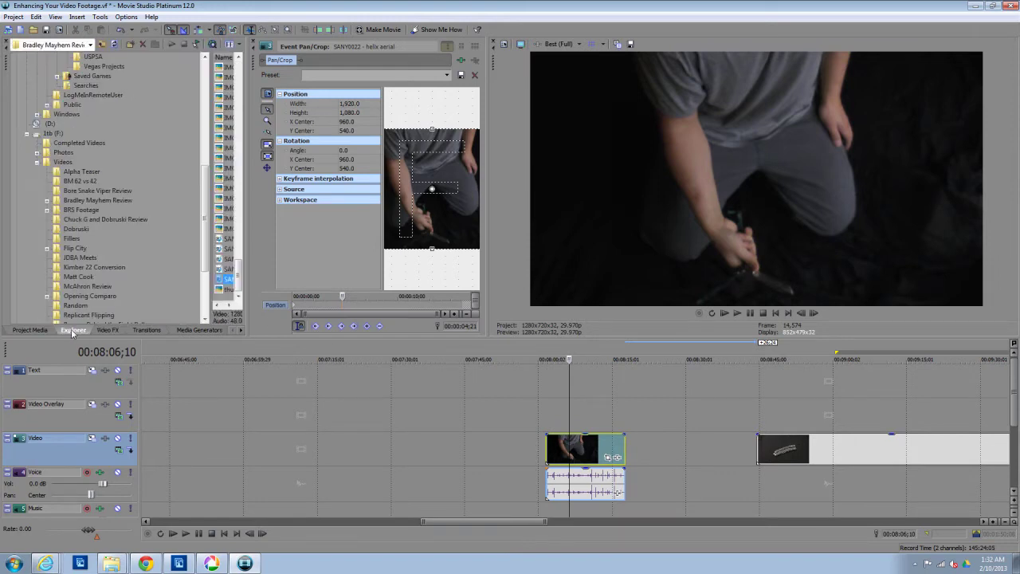
click(105, 329)
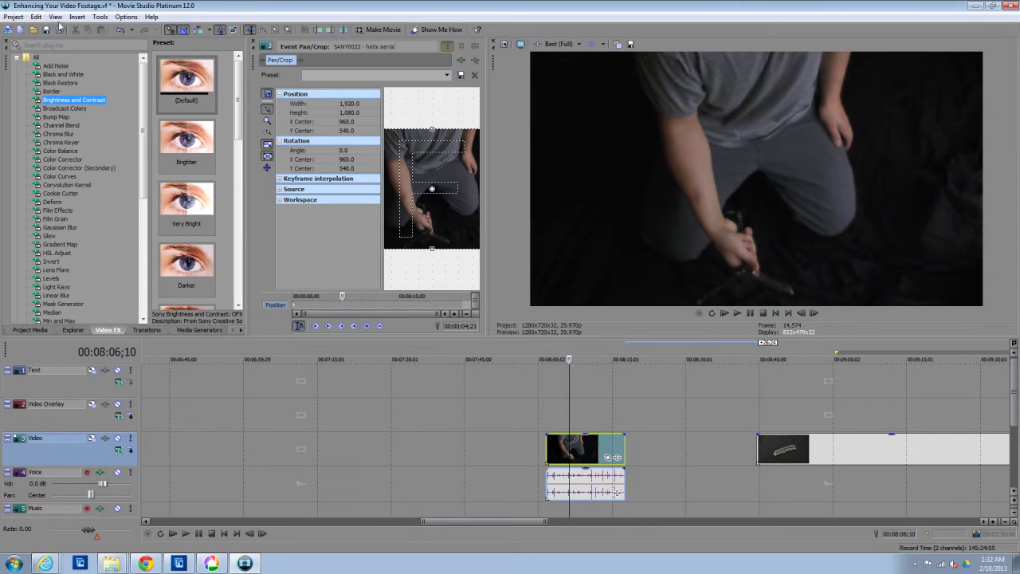
click(54, 17)
mouse_move(71, 23)
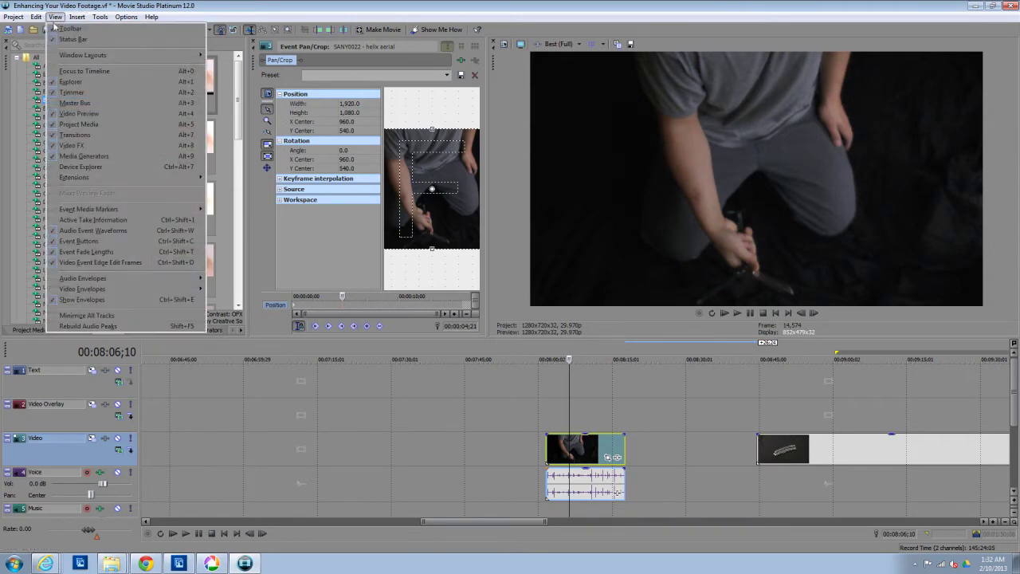
- Show the Video FX panel and dock its tab right after Project Media
click(78, 148)
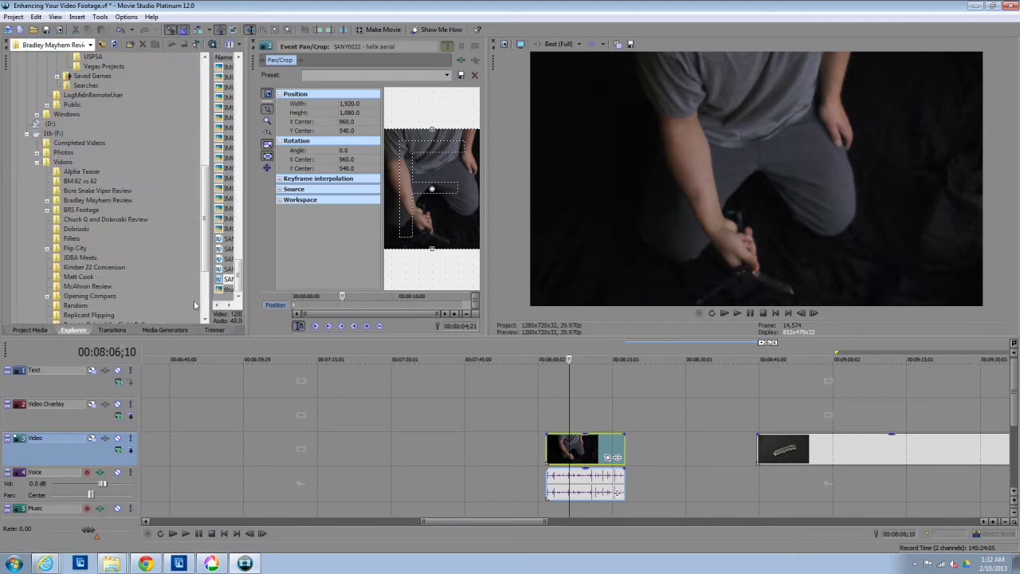
click(58, 18)
click(72, 147)
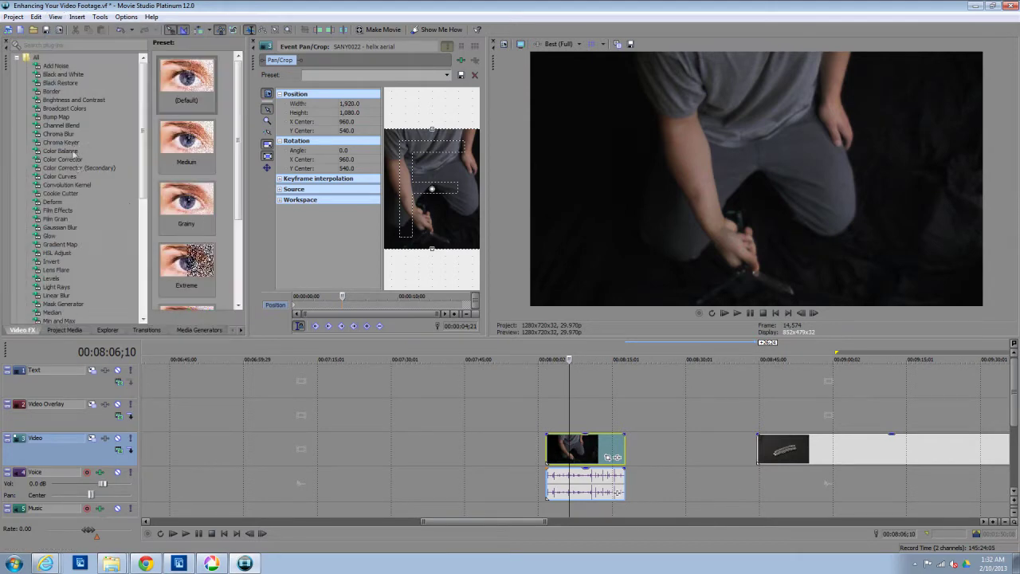
drag(27, 334, 92, 334)
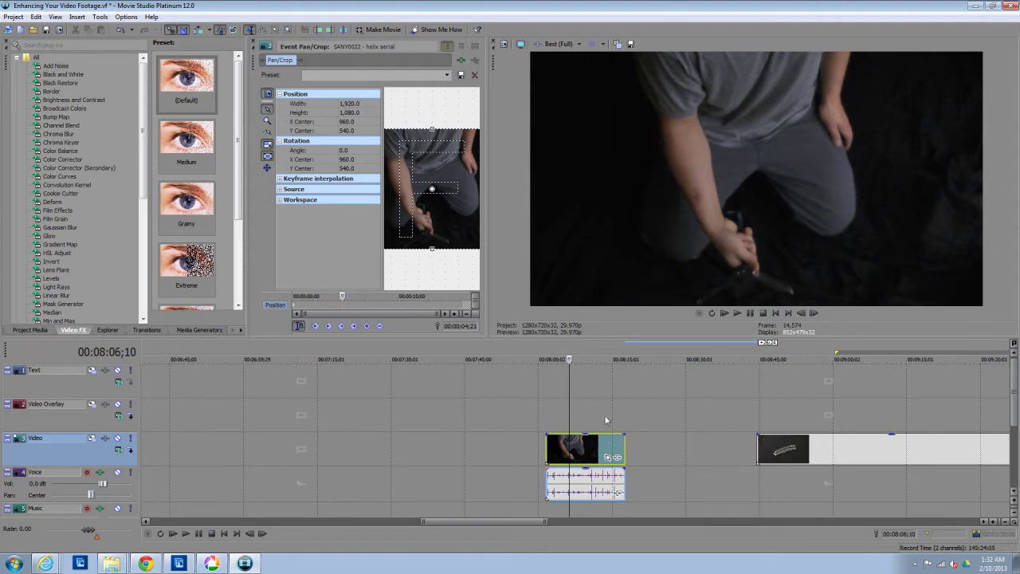
- Move the playhead to 00:08:06;23 and drag Brightness and Contrast onto the clip
click(570, 411)
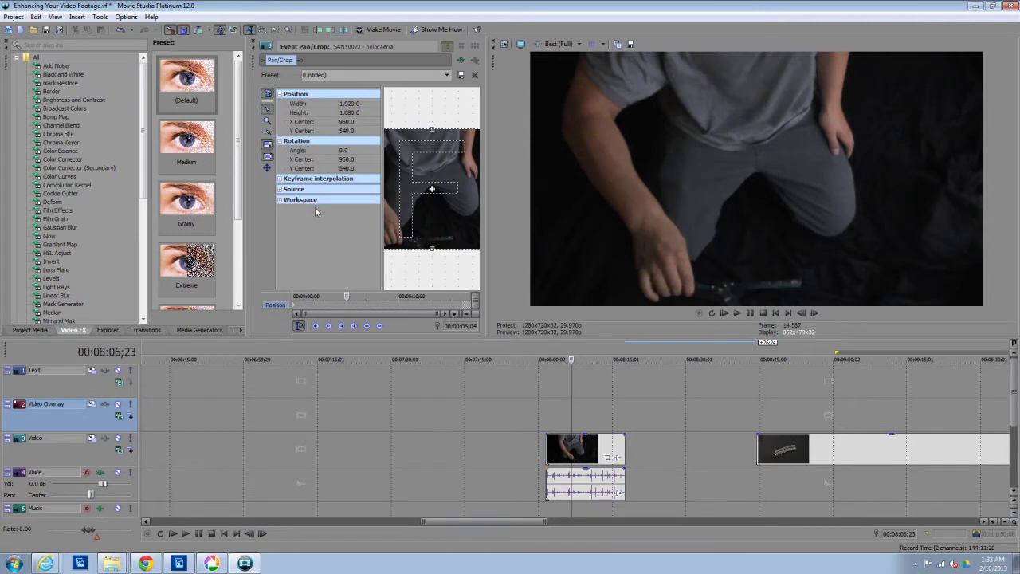
click(72, 100)
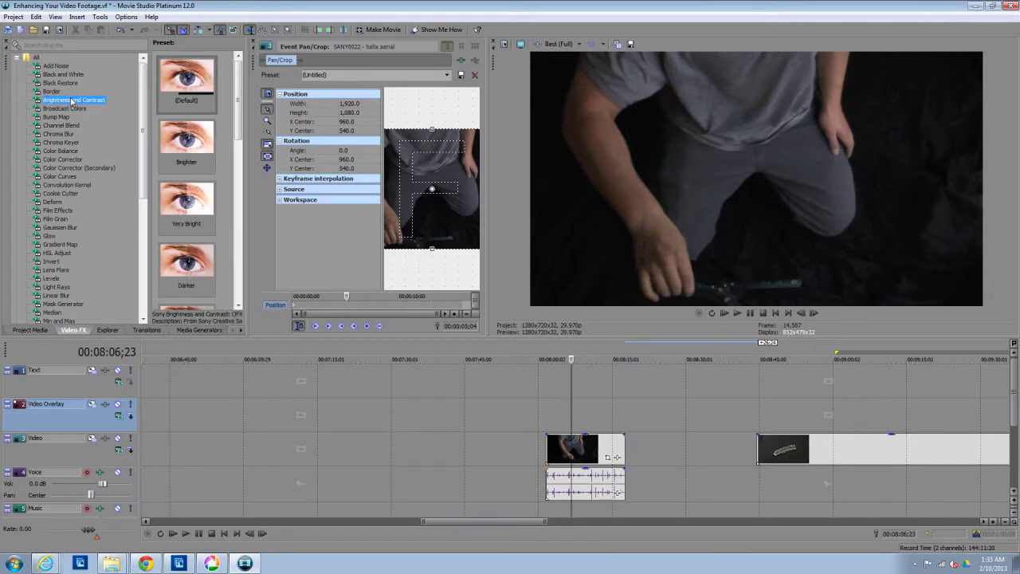
drag(72, 101, 558, 443)
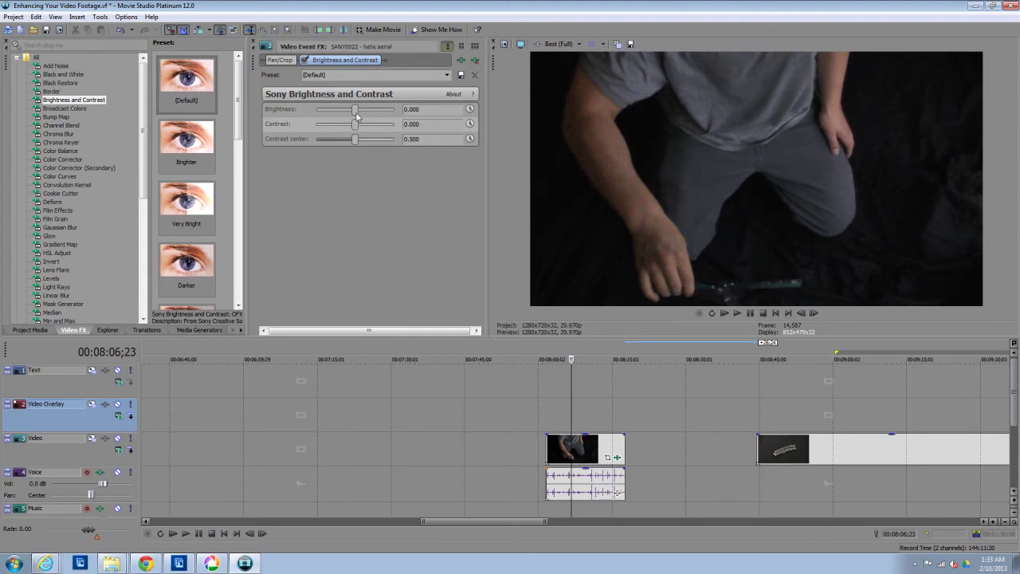
- Adjust the Brightness, Contrast and Contrast center sliders to 0.088, 0.347 and 0.531
drag(356, 124, 362, 126)
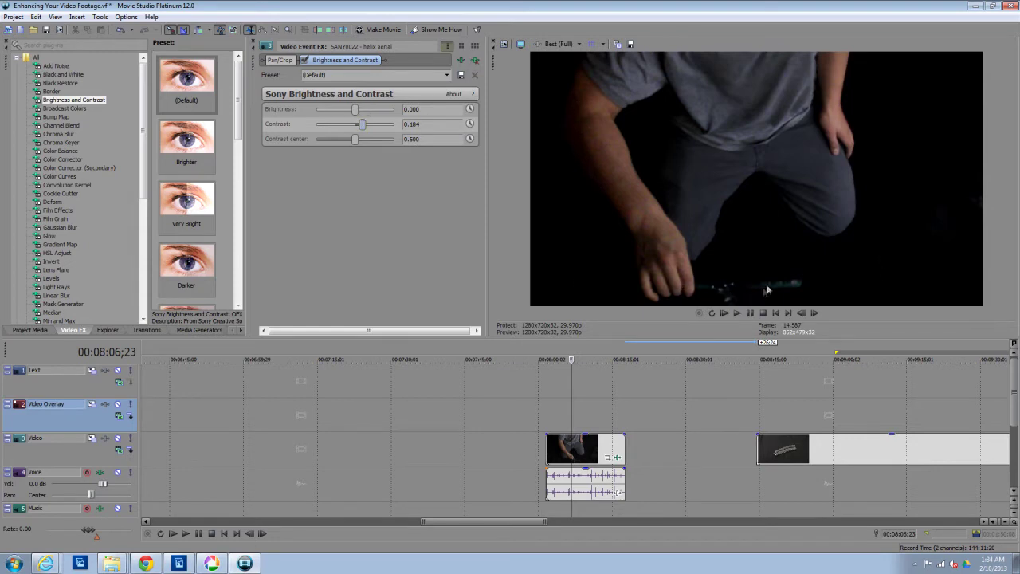
drag(356, 112, 361, 116)
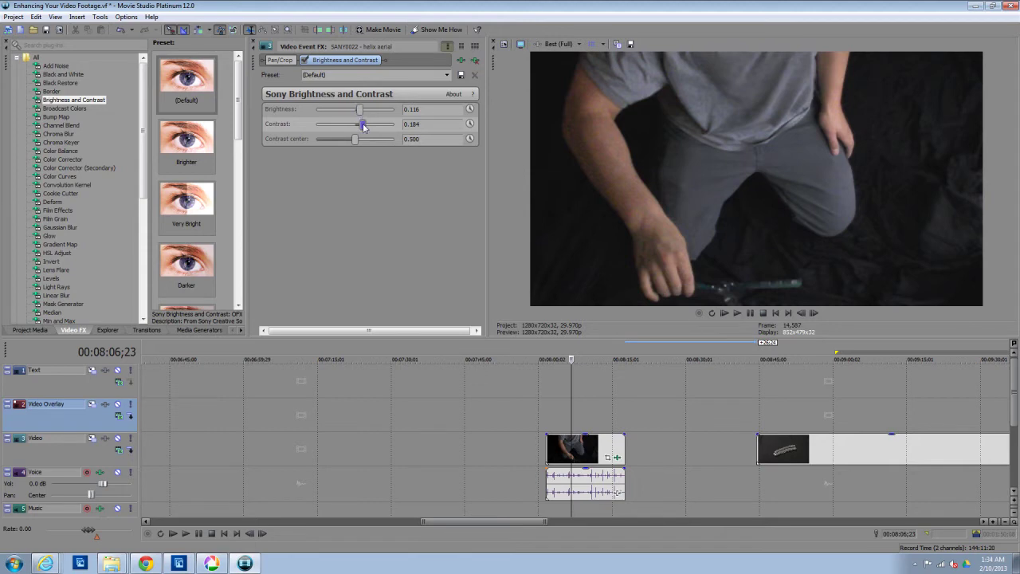
drag(364, 127, 367, 127)
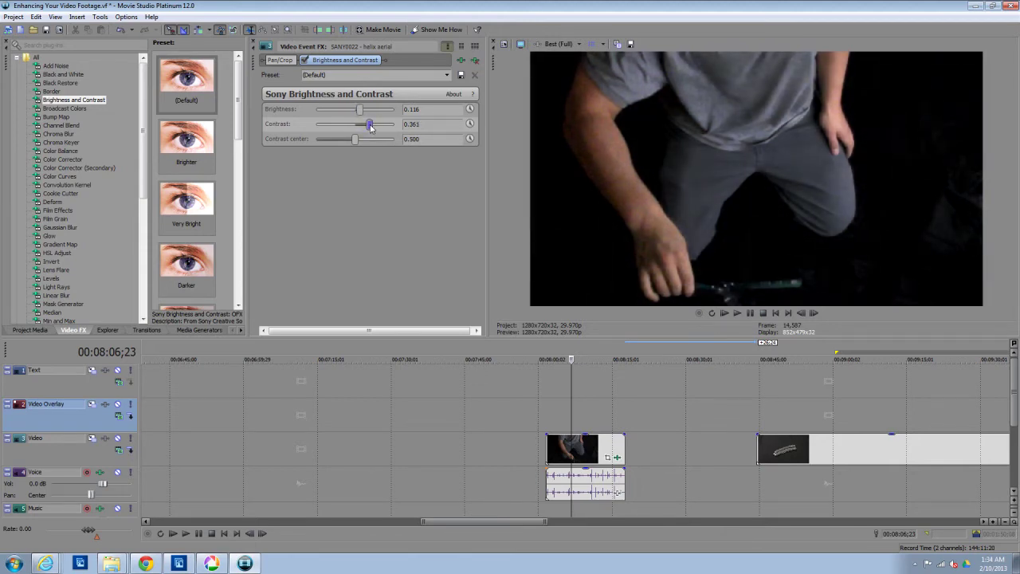
drag(360, 111, 361, 141)
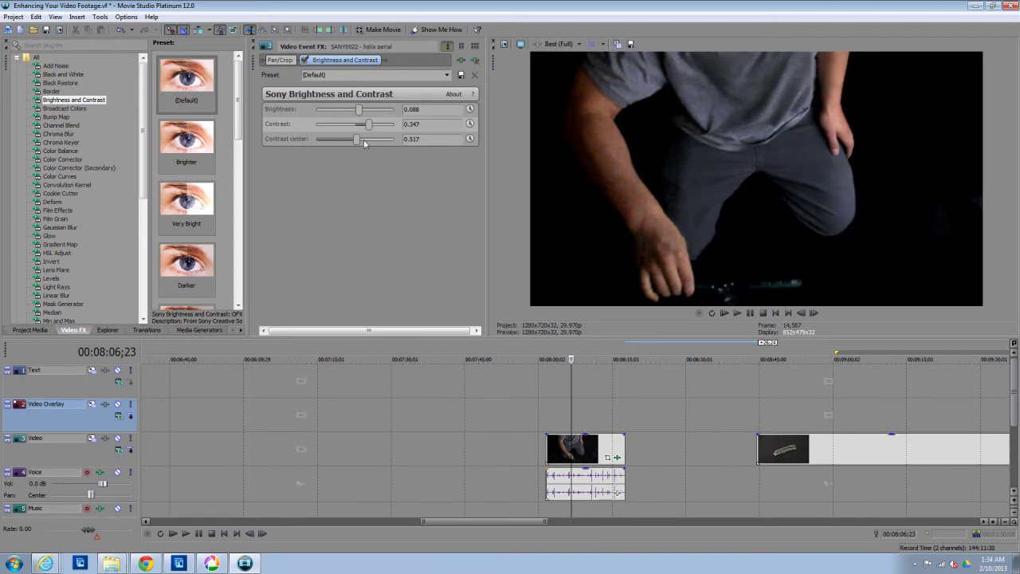
drag(359, 142, 359, 142)
- Scrub to 00:08:05;08 and toggle Brightness and Contrast off and on to compare
click(600, 393)
click(586, 404)
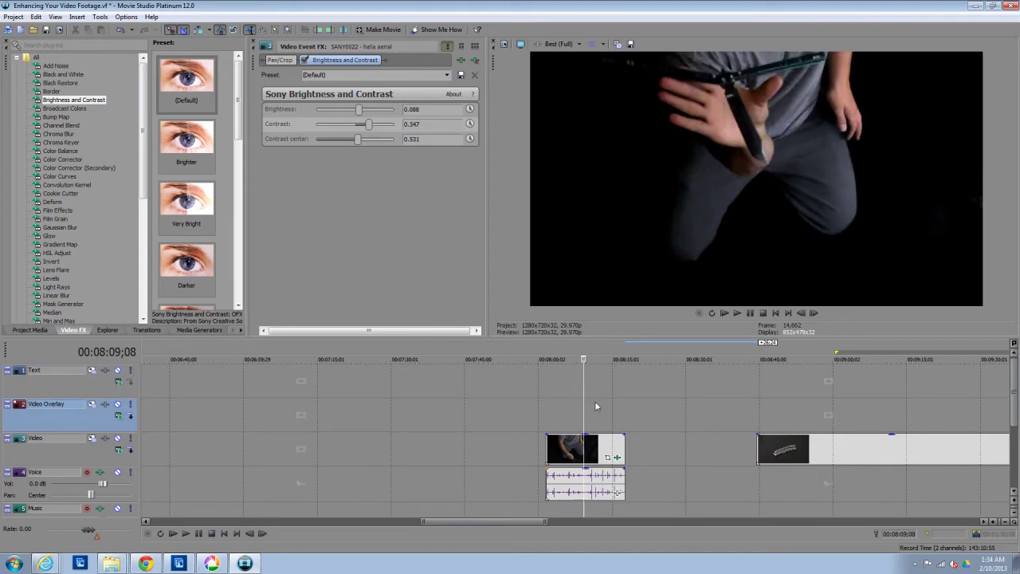
click(600, 403)
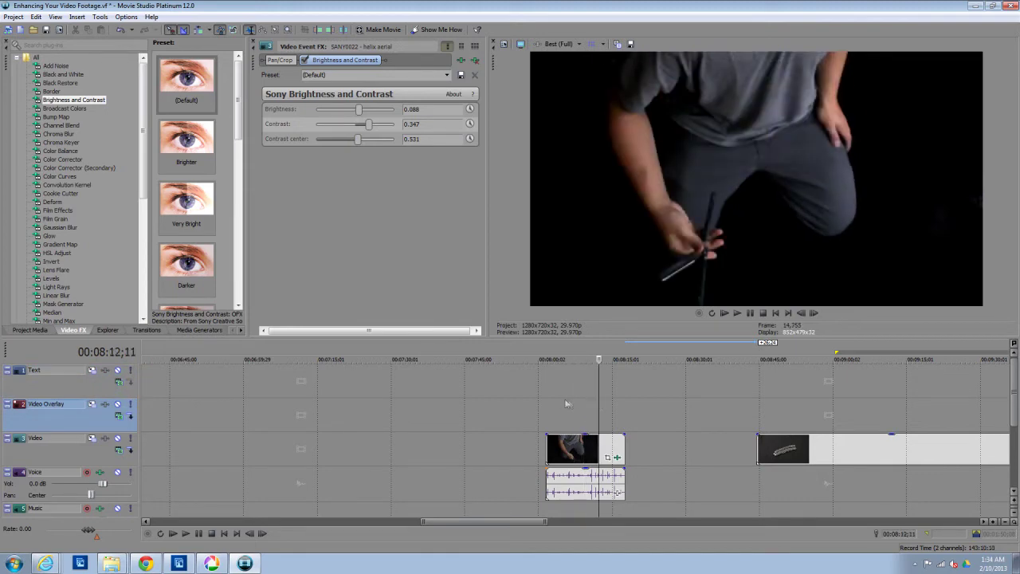
click(563, 396)
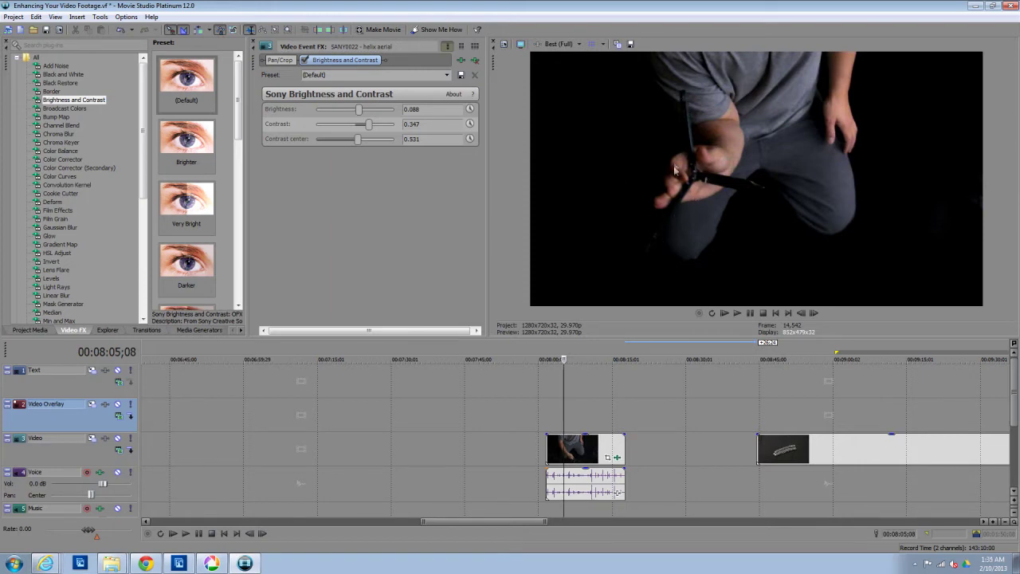
click(306, 61)
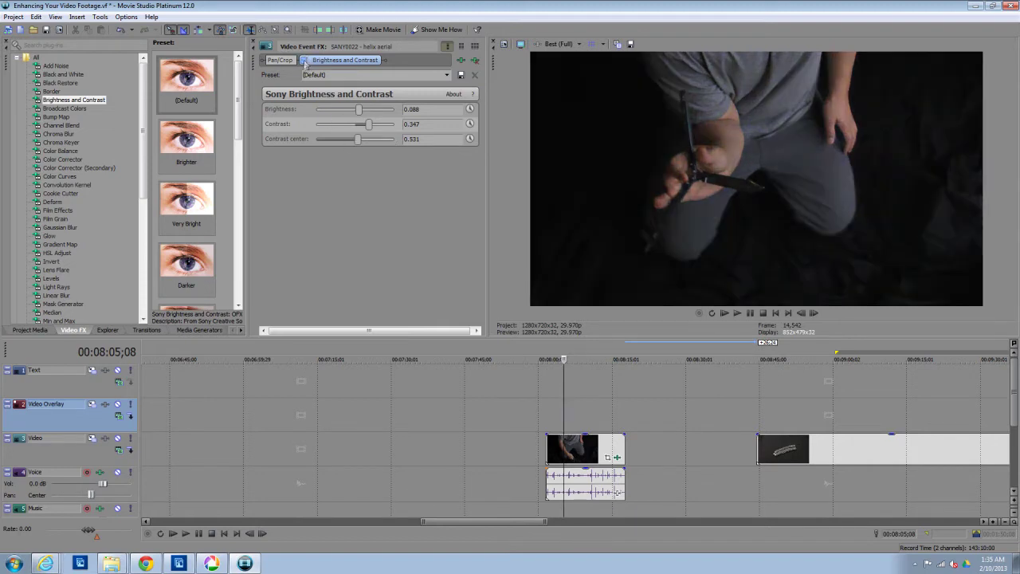
click(304, 61)
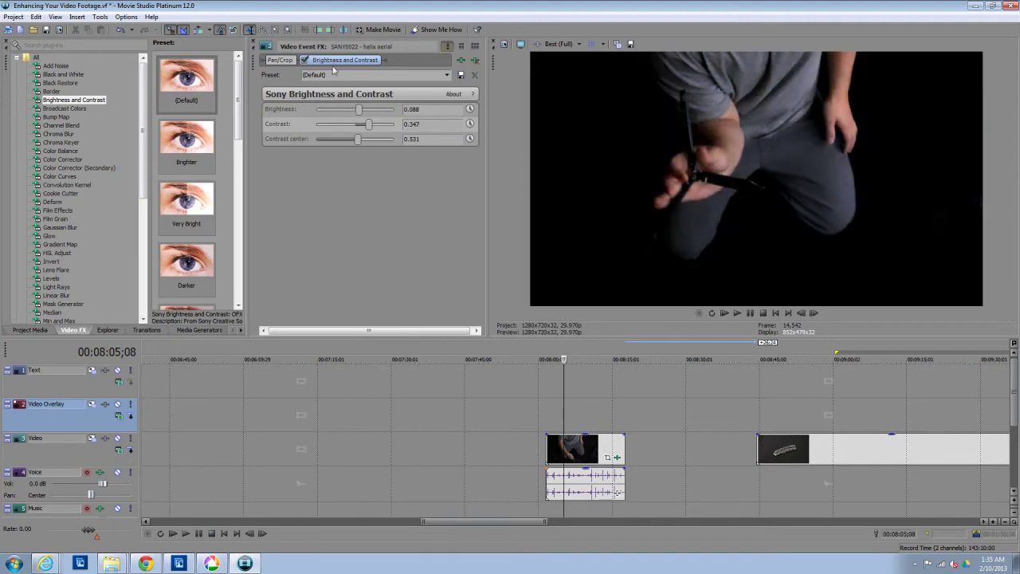
click(304, 62)
click(305, 61)
click(304, 61)
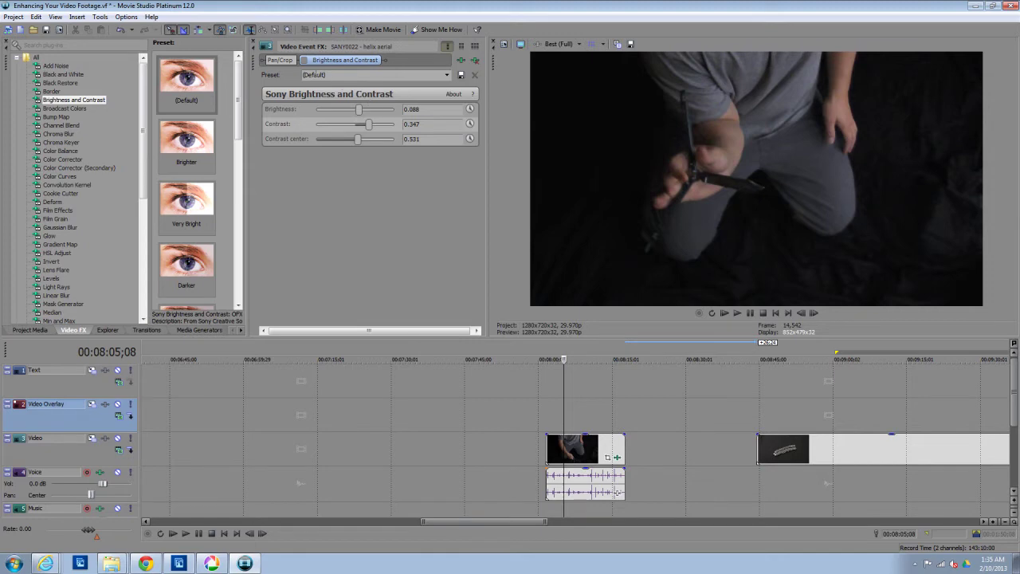
click(303, 64)
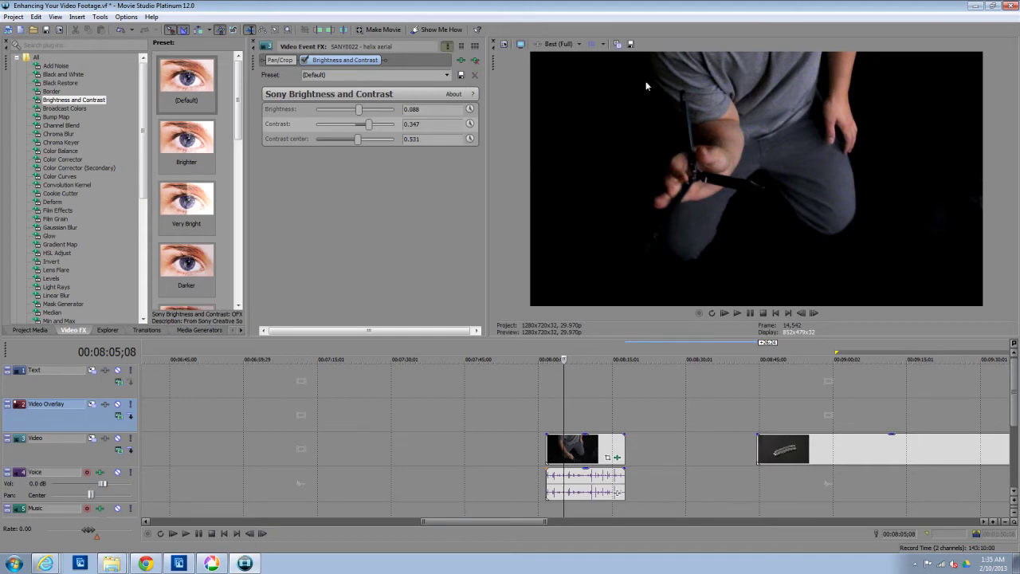
- Play the clip to preview the darker look, then drag the second knife clip beside the first
click(595, 406)
click(556, 411)
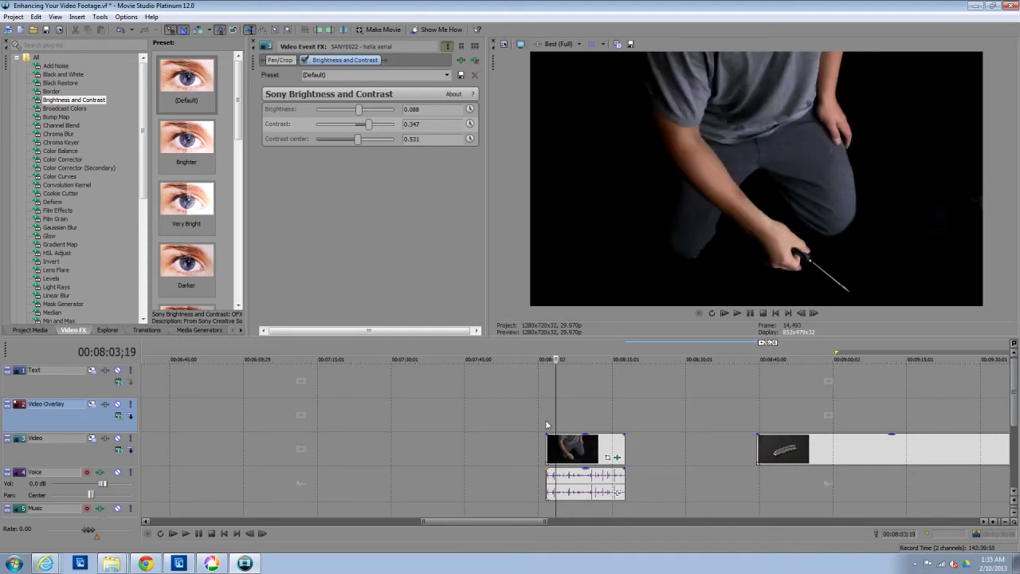
click(191, 533)
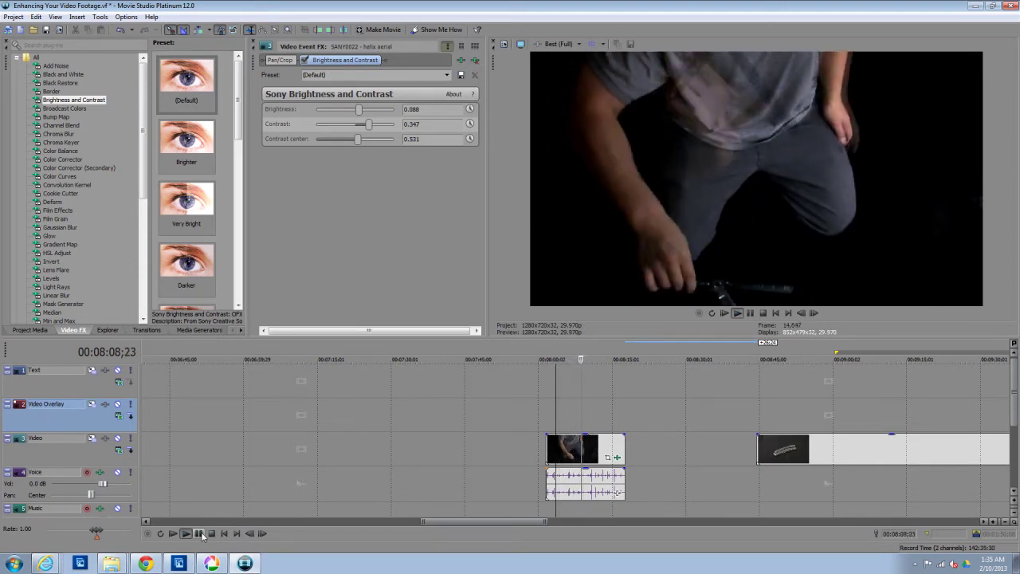
click(200, 533)
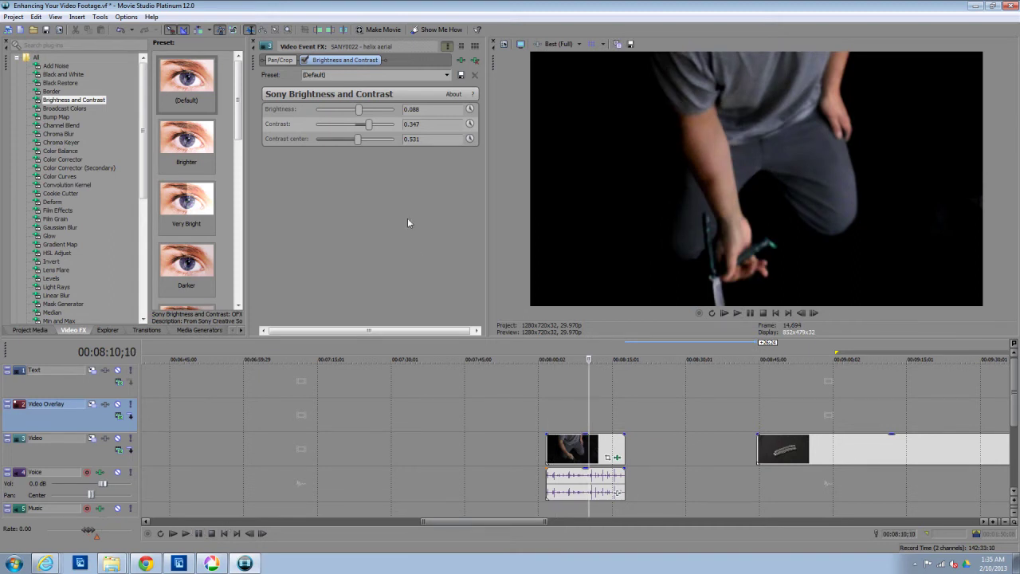
click(599, 395)
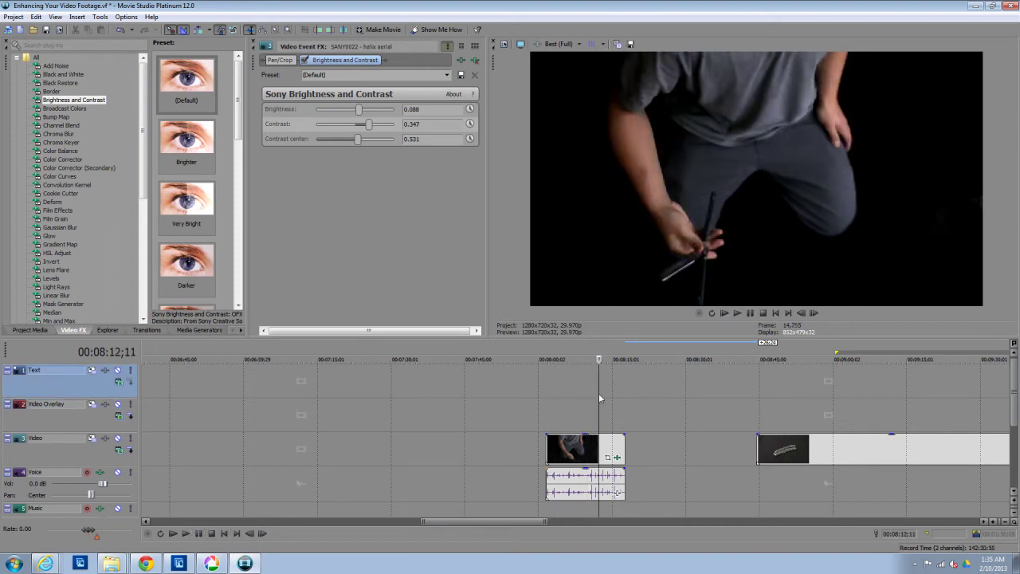
click(303, 61)
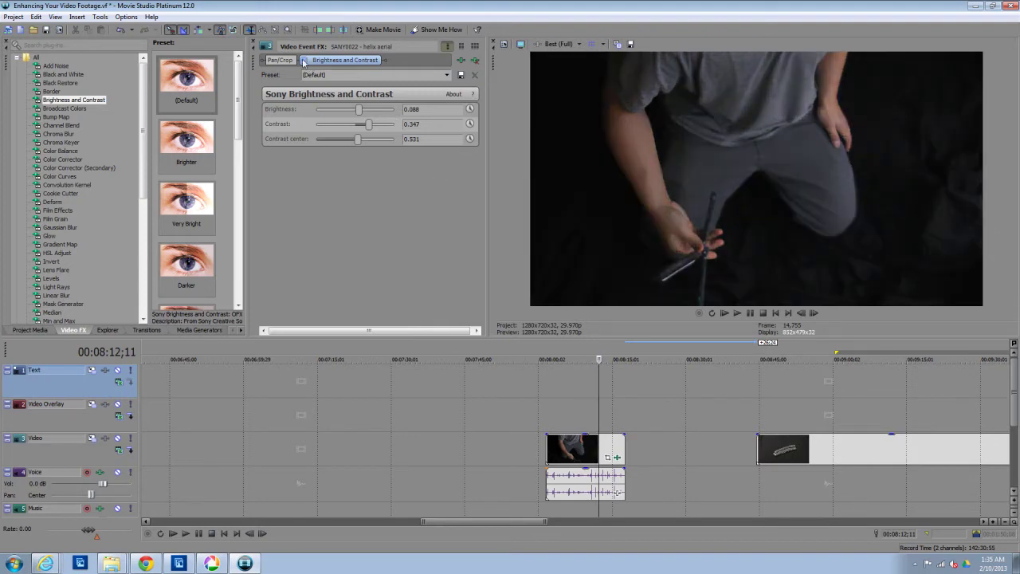
click(302, 61)
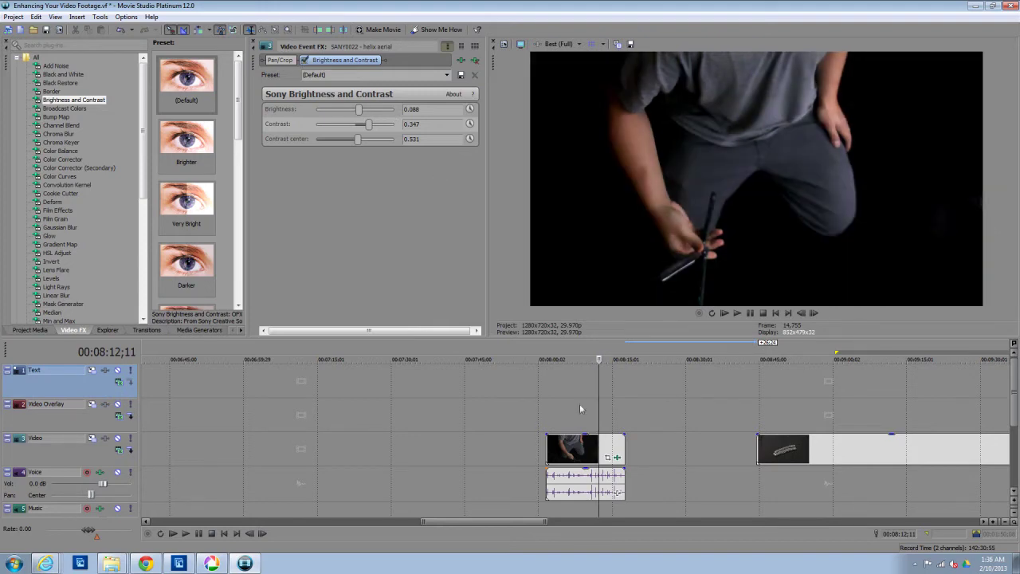
click(580, 408)
drag(785, 449, 660, 448)
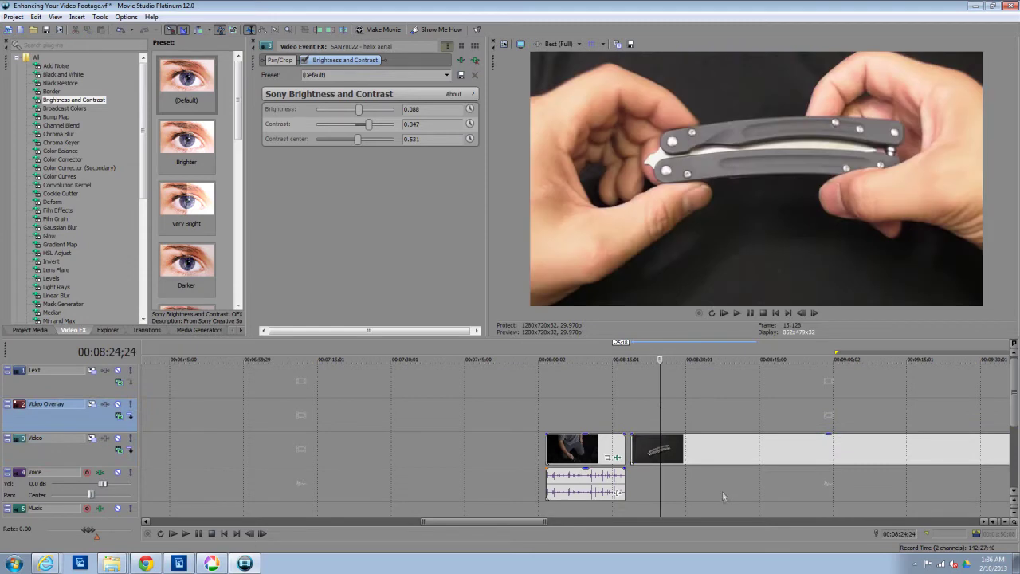
- Show the Mayhem Review Short clip's default Brightness and Contrast and nudge the black clip left
click(690, 419)
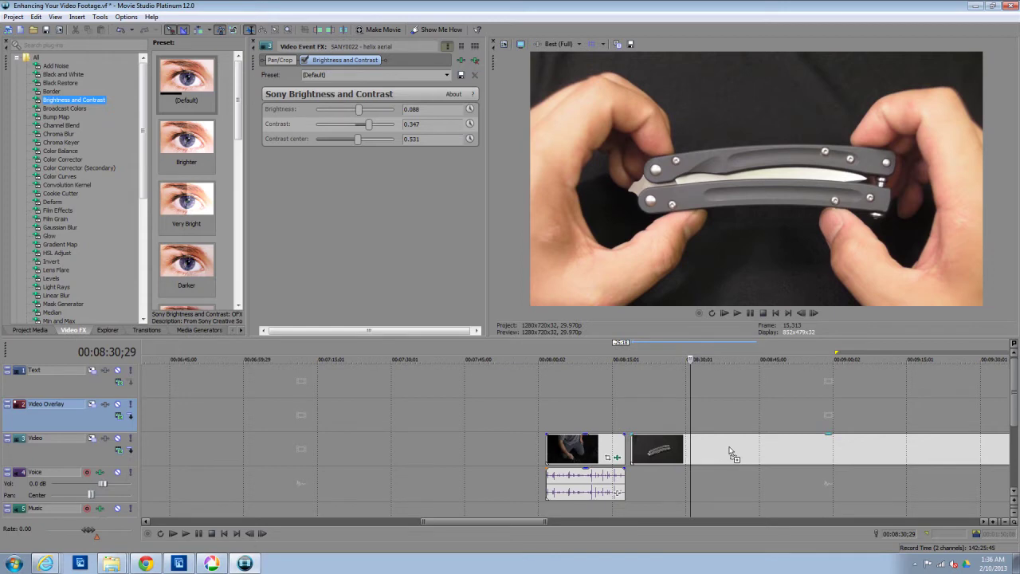
click(673, 447)
click(736, 410)
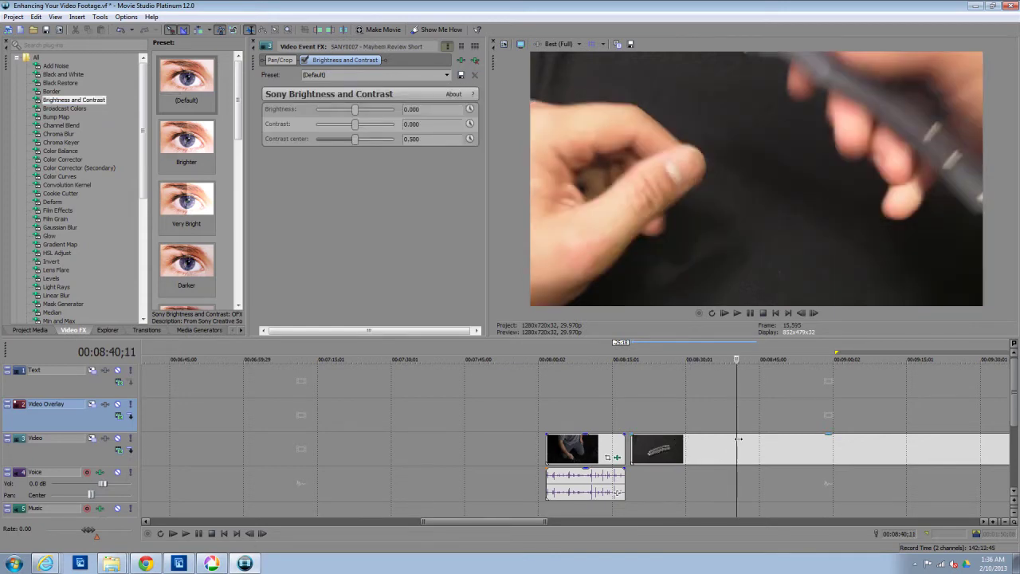
scroll(727, 444, down, 5)
scroll(727, 444, down, 2)
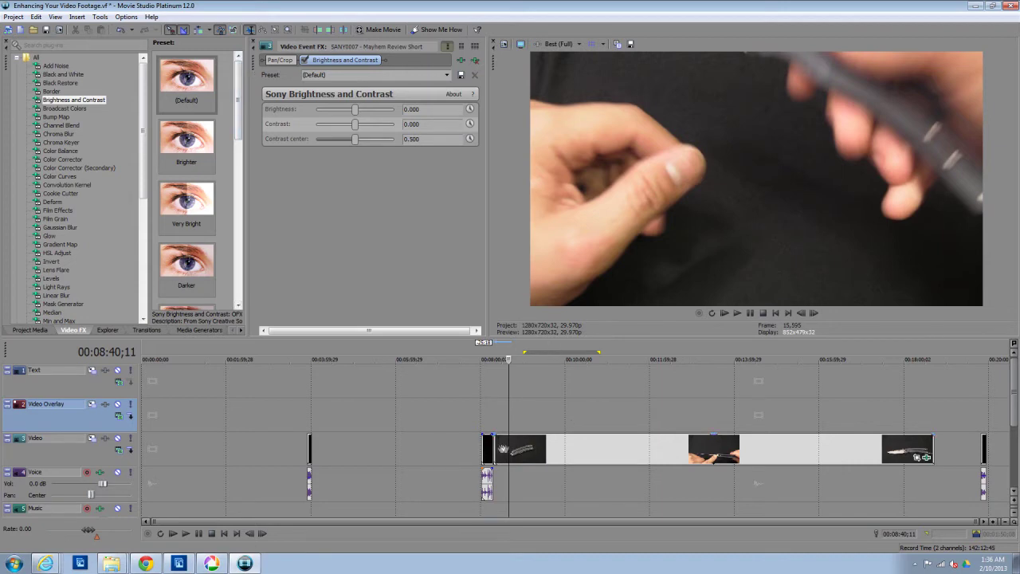
drag(488, 444, 470, 444)
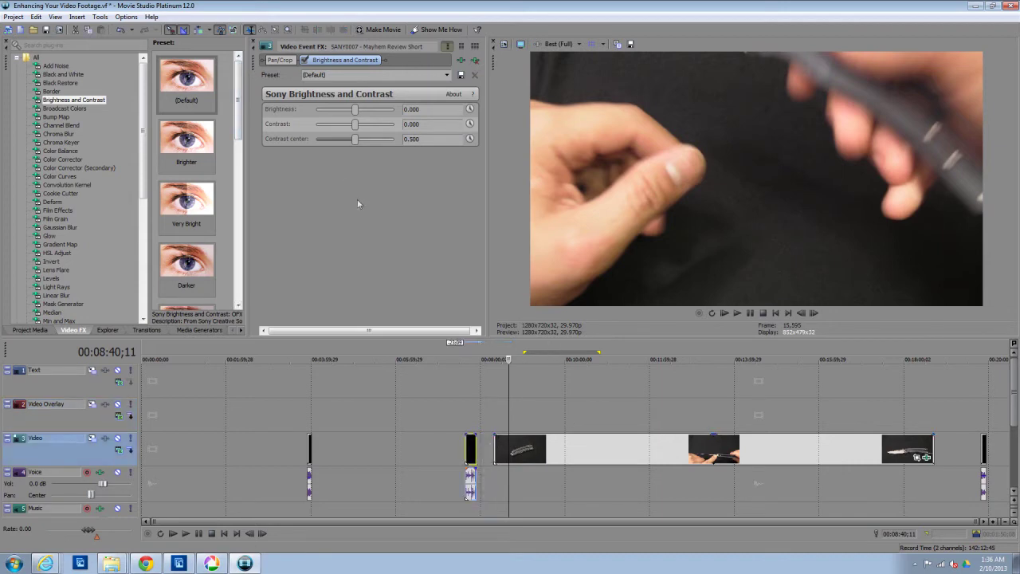
- Set the Mayhem Review Short clip to brightness -0.048, contrast 0.265, contrast center 0.483
click(552, 418)
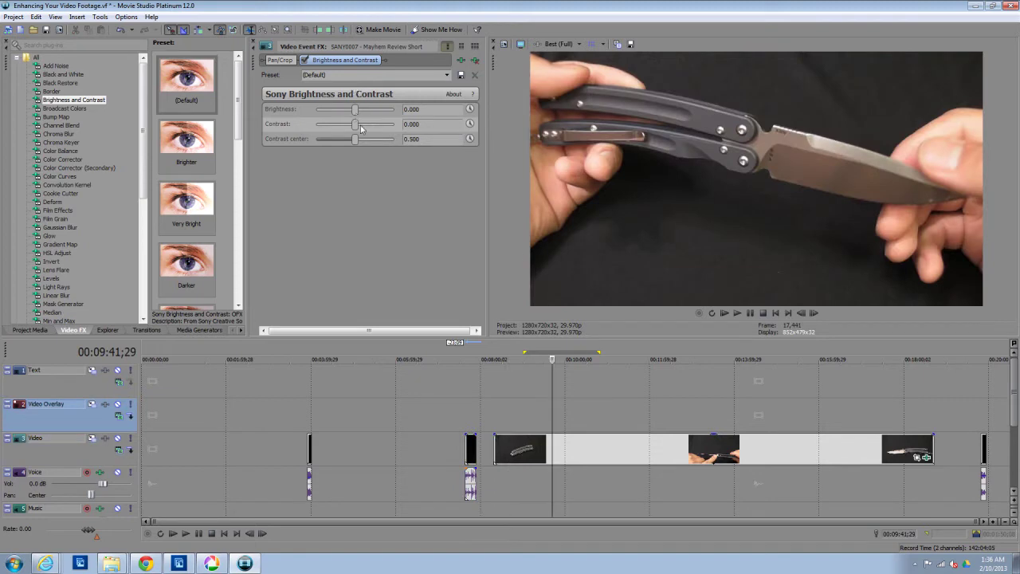
mouse_move(358, 129)
mouse_down()
mouse_move(368, 130)
mouse_move(355, 112)
mouse_up()
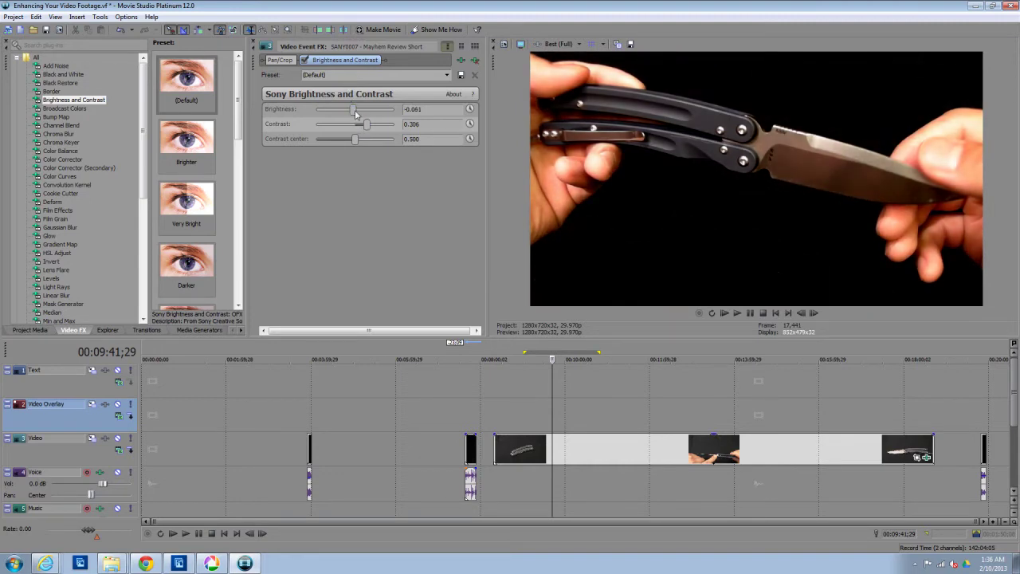
drag(355, 112, 388, 125)
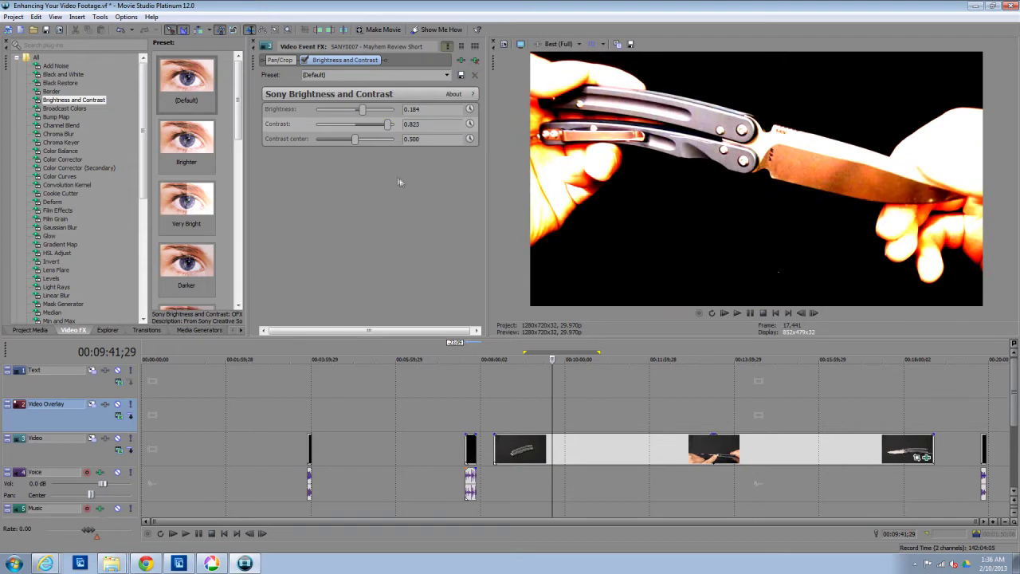
drag(363, 109, 360, 109)
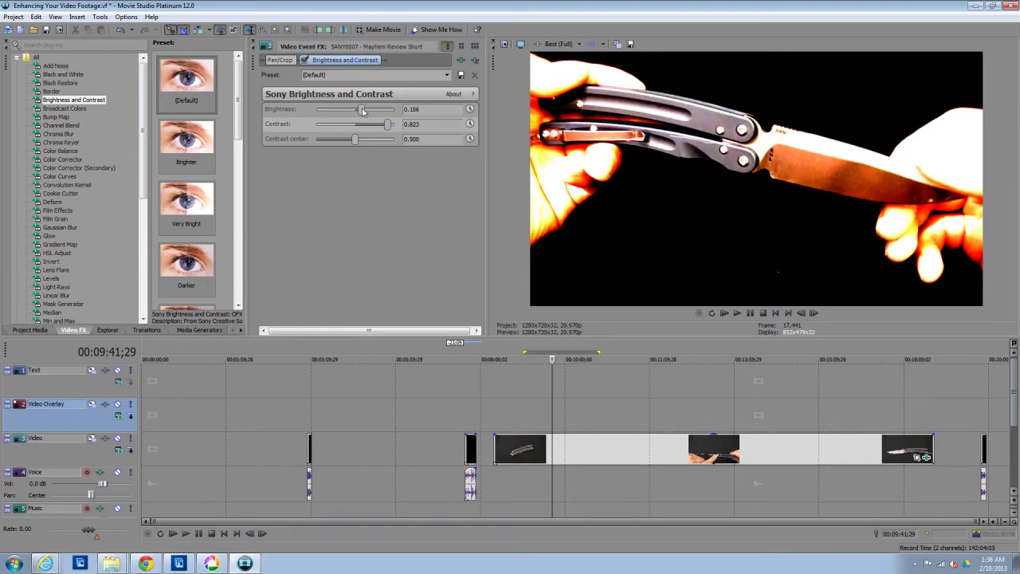
key(ctrl+z)
key(ctrl+z)
key(ctrl+z)
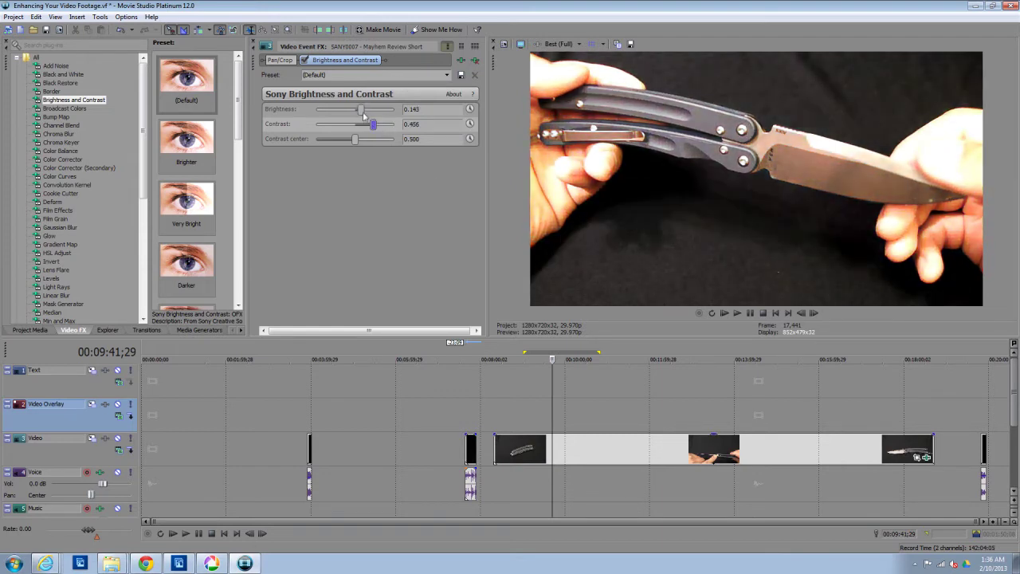
drag(360, 113, 383, 127)
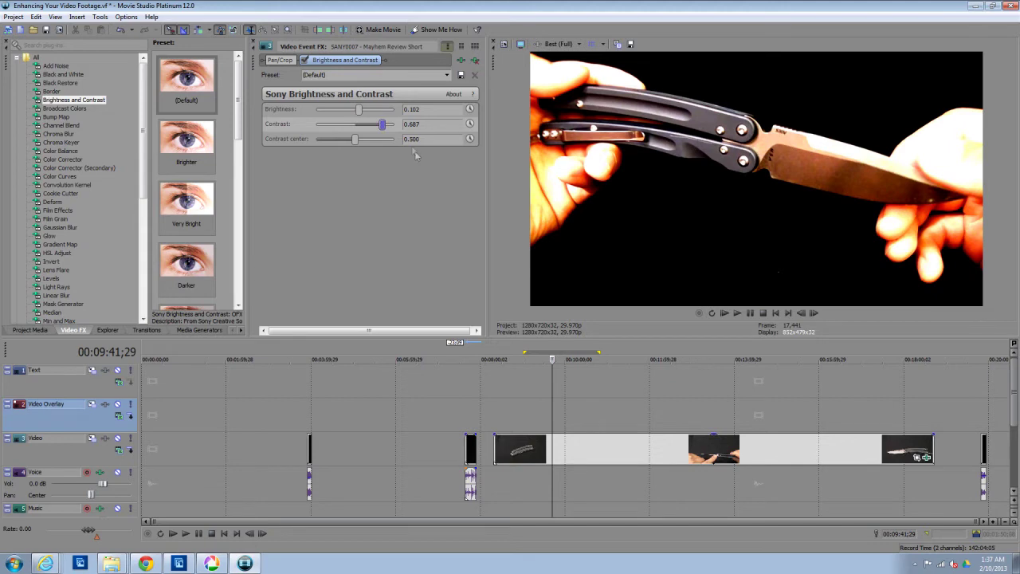
drag(381, 124, 354, 113)
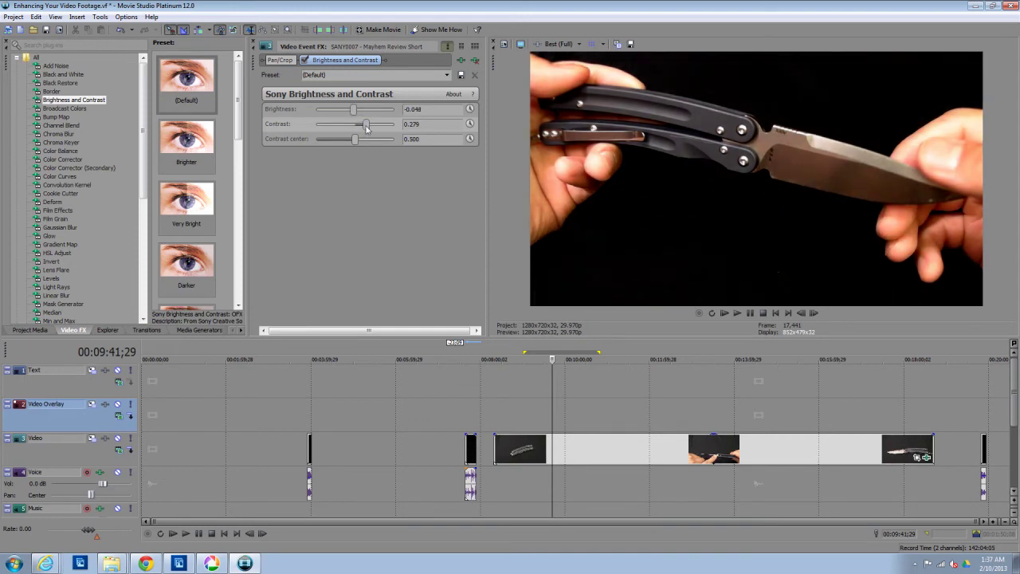
drag(366, 125, 353, 140)
click(353, 140)
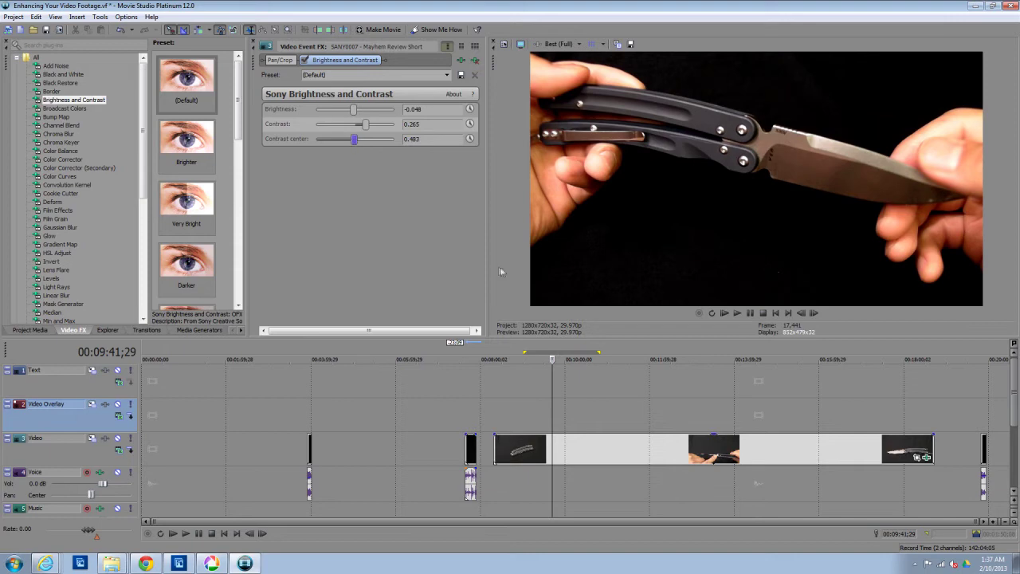
- Toggle the effect off and on to compare, then return toward the clip's start
click(303, 62)
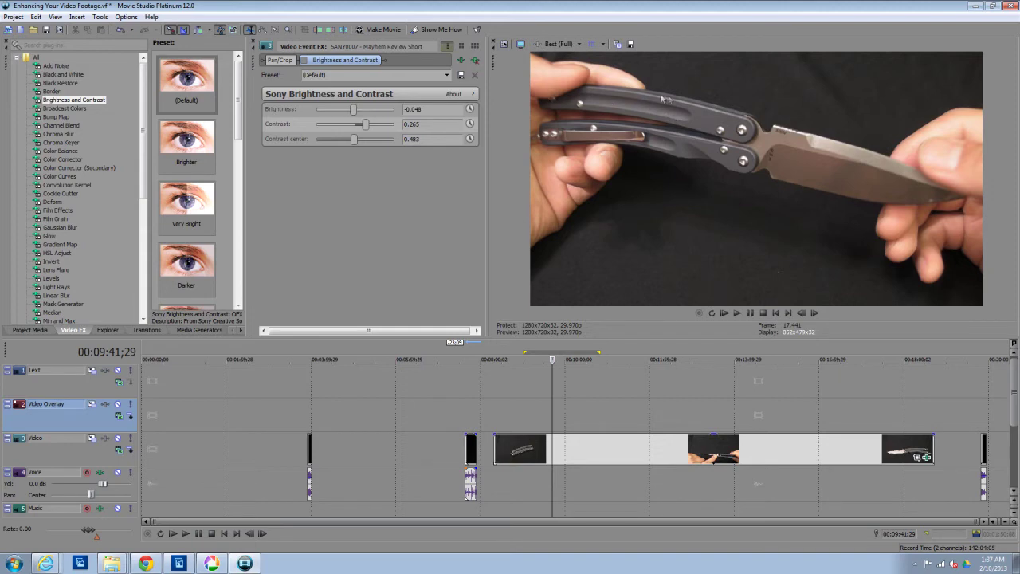
click(303, 61)
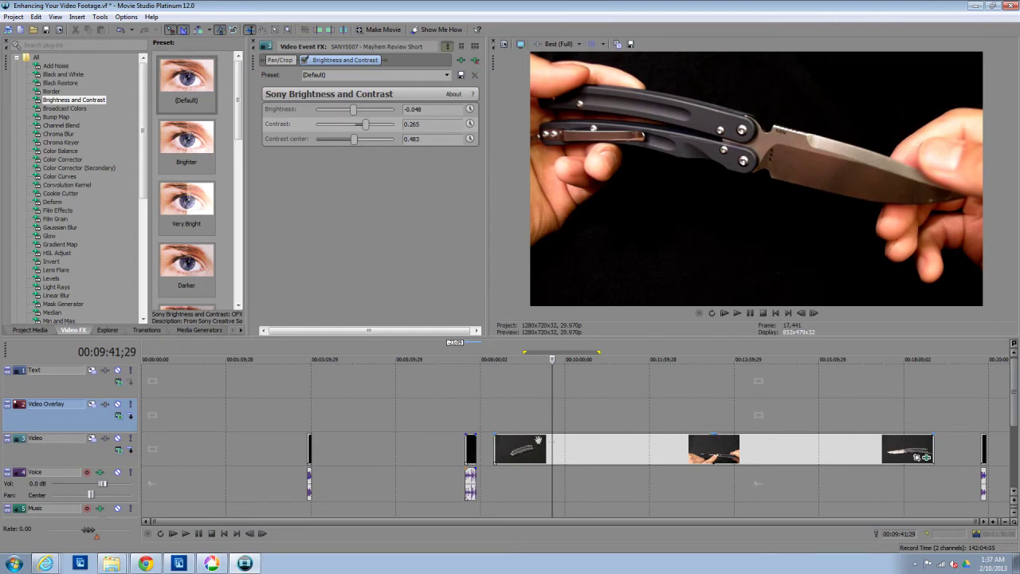
click(606, 410)
click(494, 410)
click(522, 411)
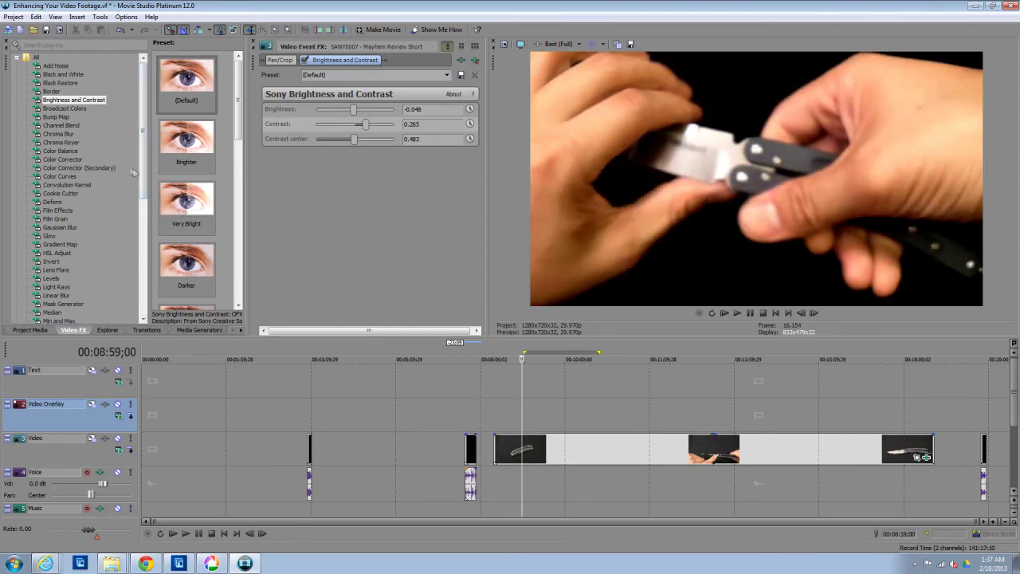
- Drag Color Balance onto the Mayhem Review Short clip and preview frames showing the knife blade
click(69, 152)
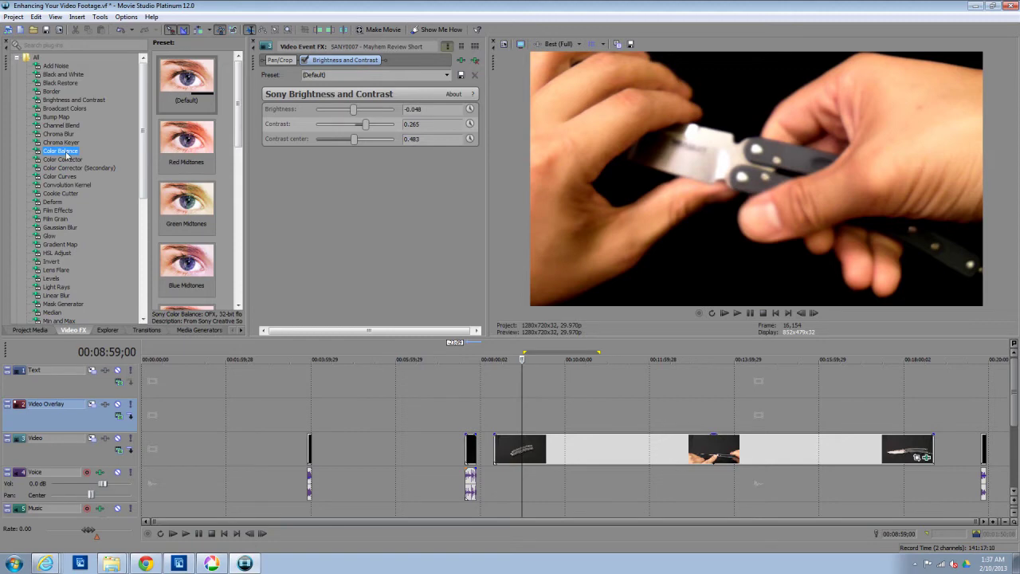
drag(67, 155, 550, 459)
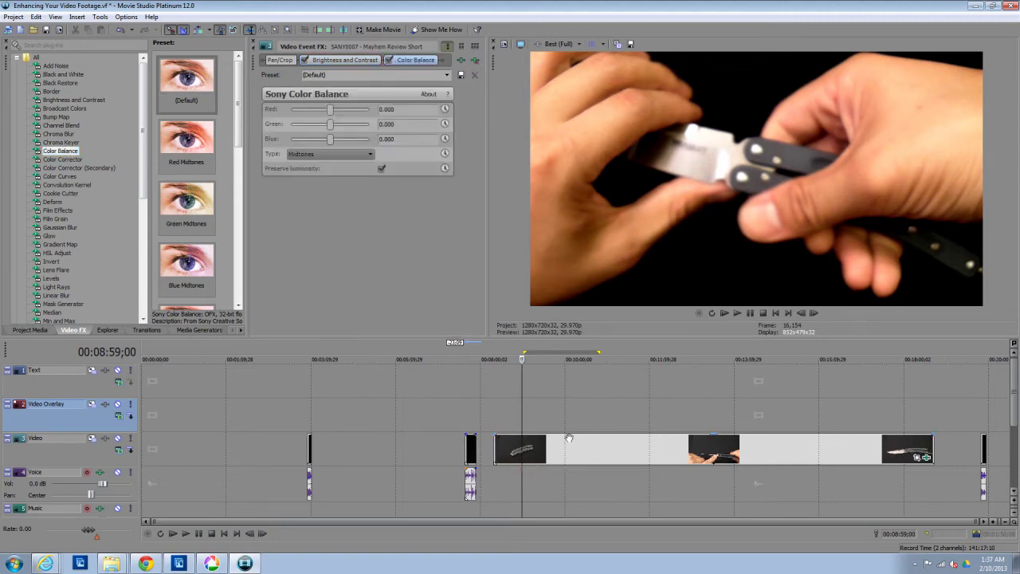
click(558, 419)
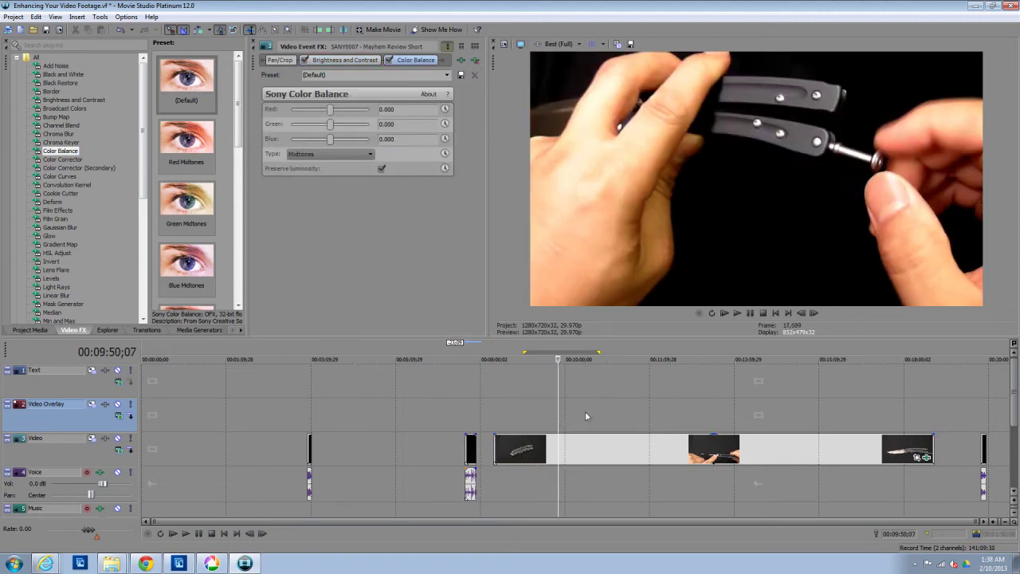
click(533, 397)
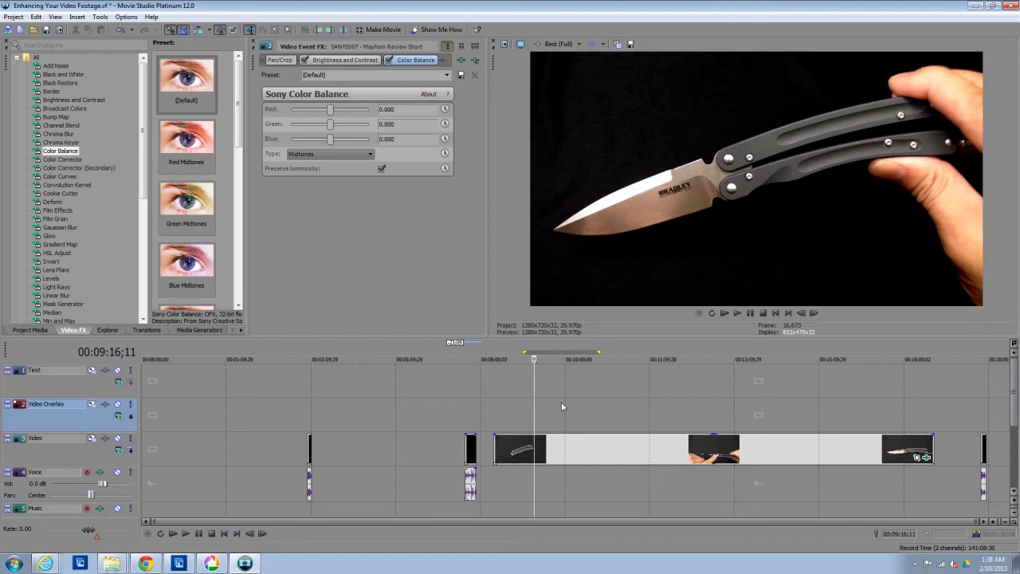
click(562, 403)
click(523, 396)
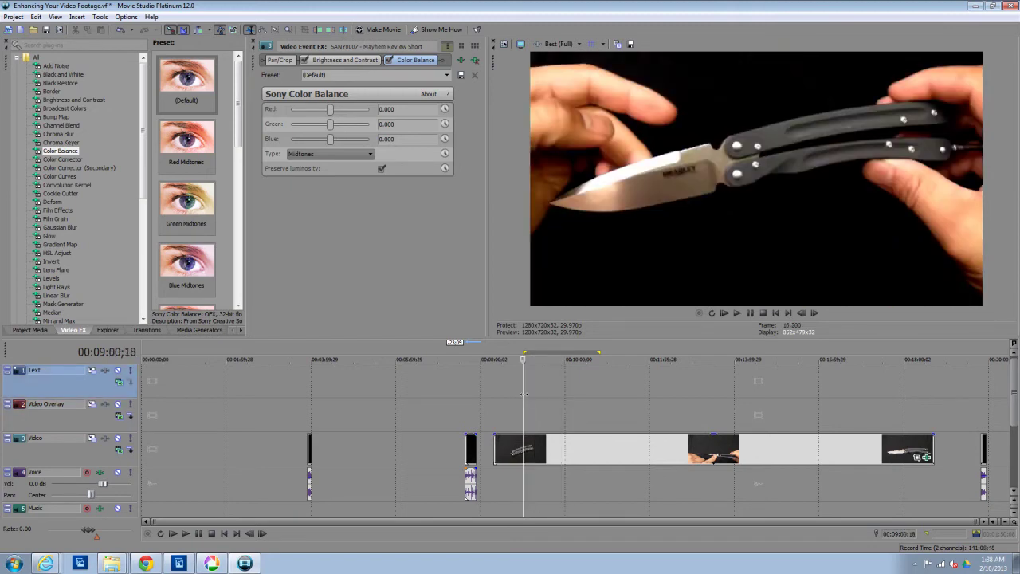
click(535, 403)
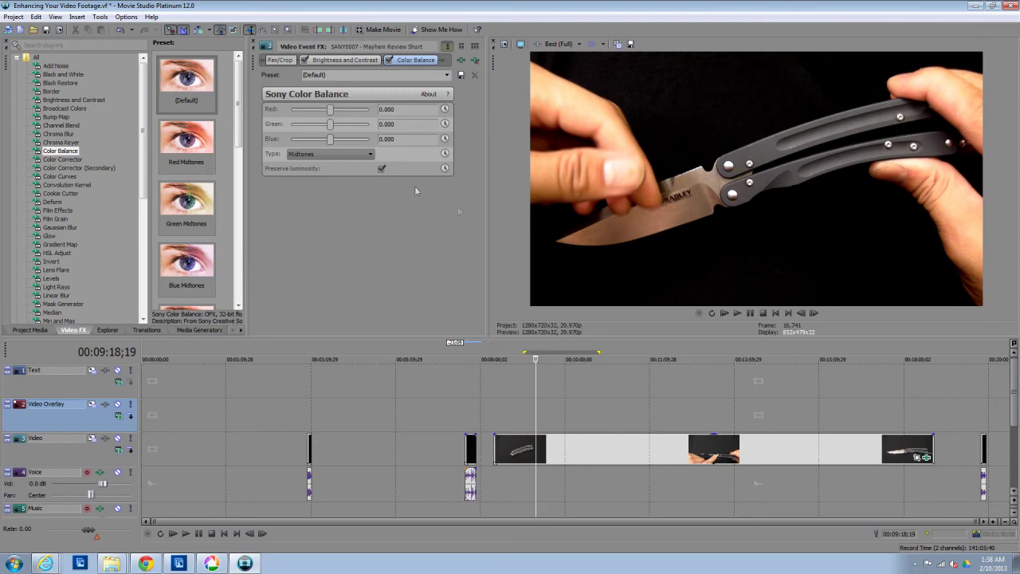
- On a chosen frame, lower the midtone red to -0.031 and raise the blue to 0.037
click(535, 355)
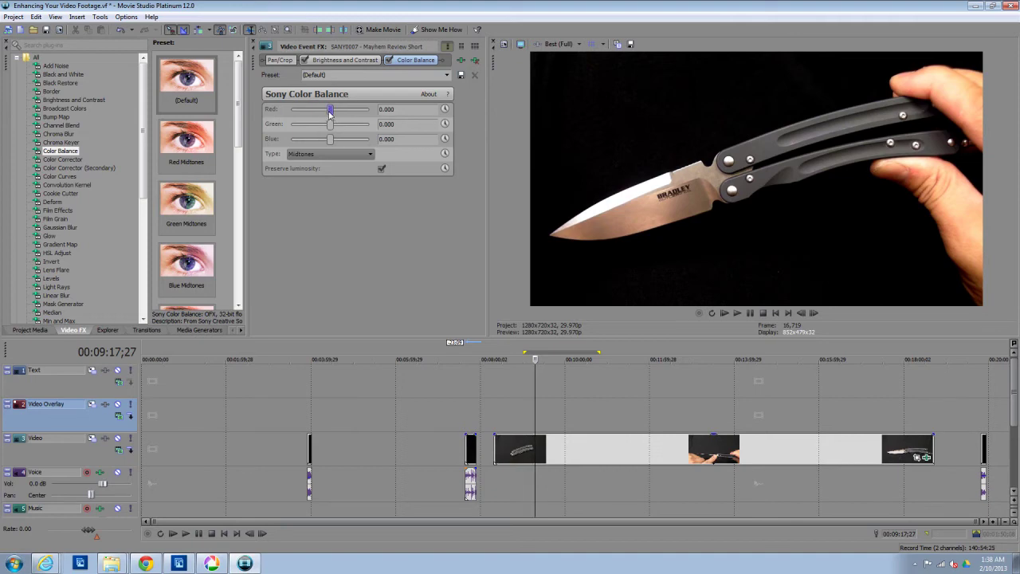
drag(330, 114, 326, 114)
drag(331, 140, 334, 143)
- Scrub the knife clip between about 10:12 and 15:10, returning to the 9:26 frame
click(580, 397)
click(616, 394)
click(680, 390)
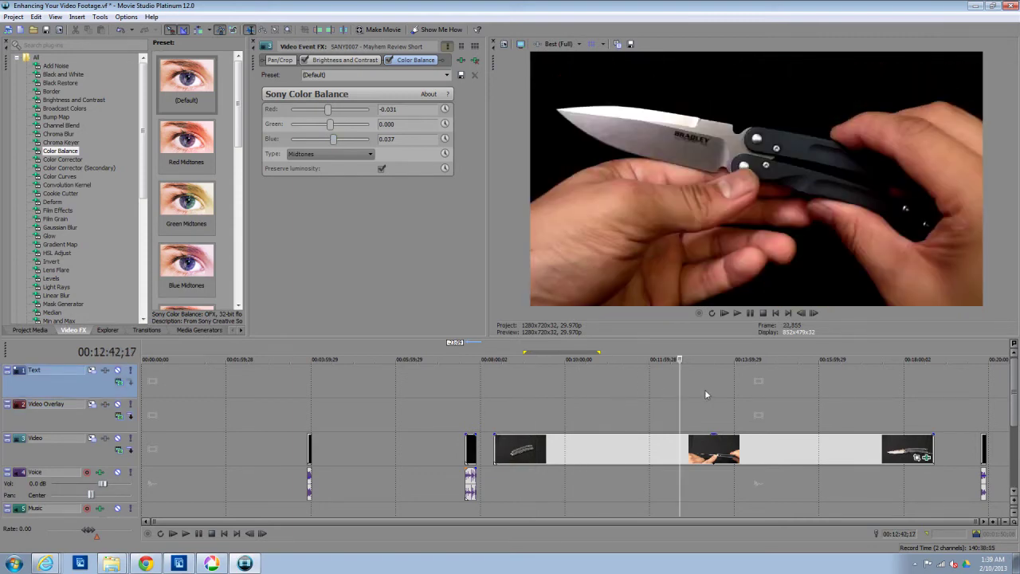
click(720, 389)
click(783, 387)
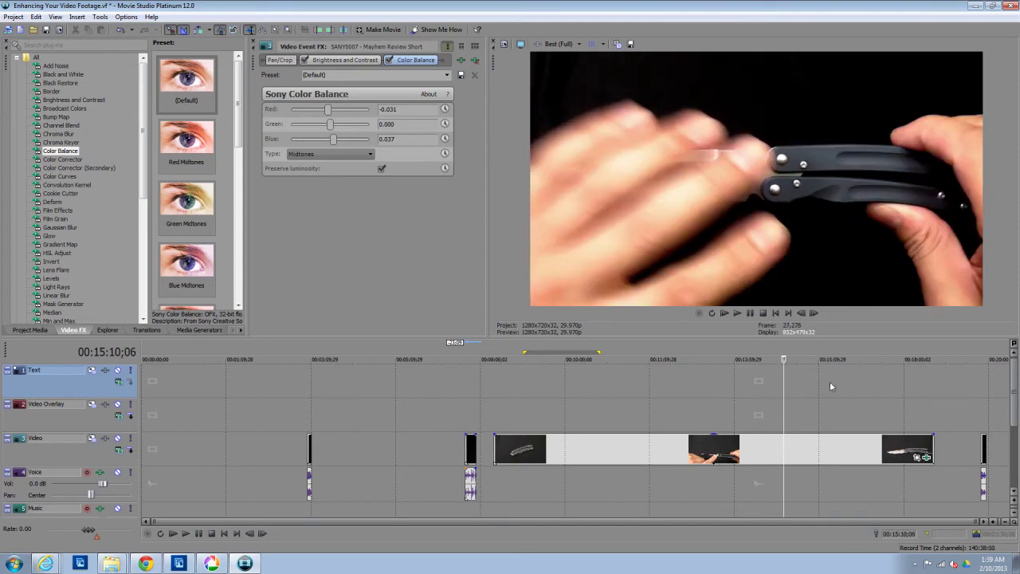
click(829, 387)
click(732, 390)
click(574, 413)
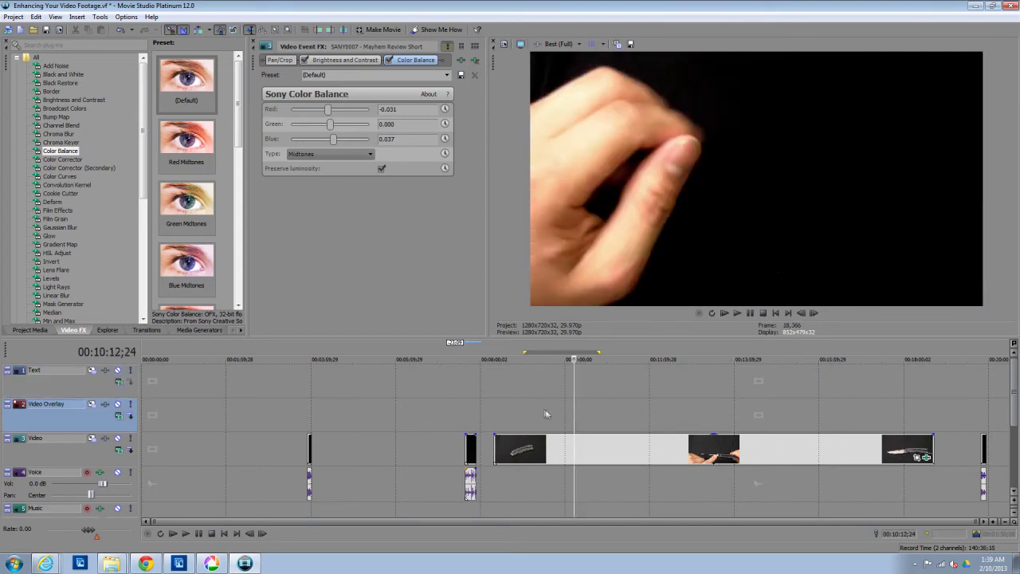
click(541, 407)
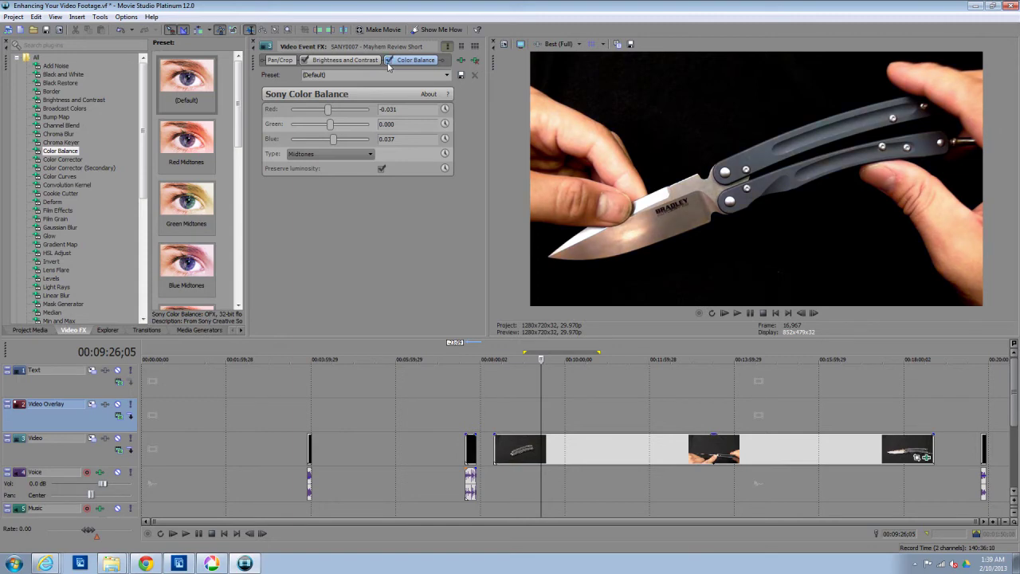
click(341, 153)
click(331, 174)
click(342, 154)
click(343, 178)
click(365, 154)
click(364, 168)
click(331, 154)
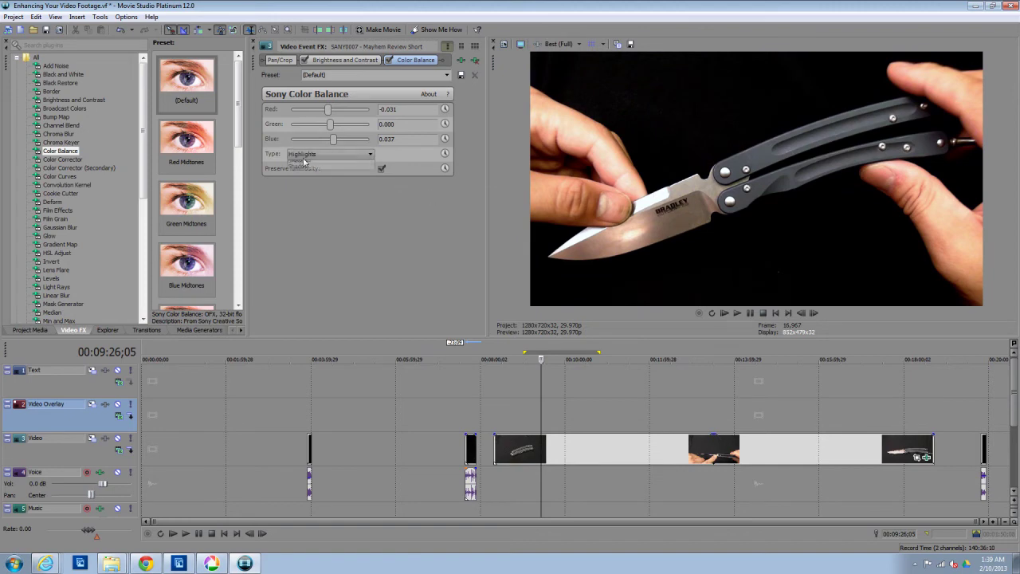
click(308, 174)
click(380, 170)
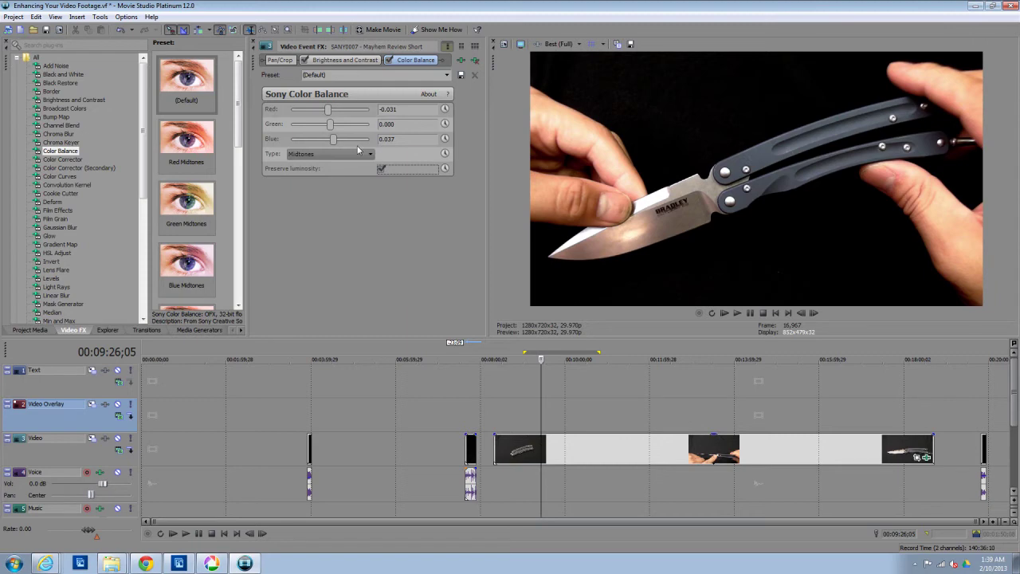
click(347, 155)
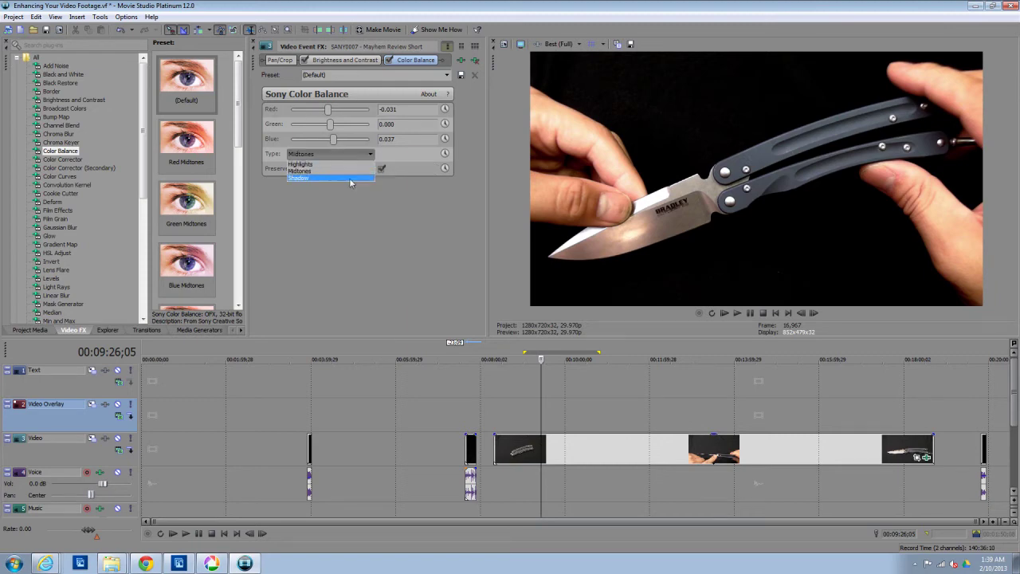
click(351, 173)
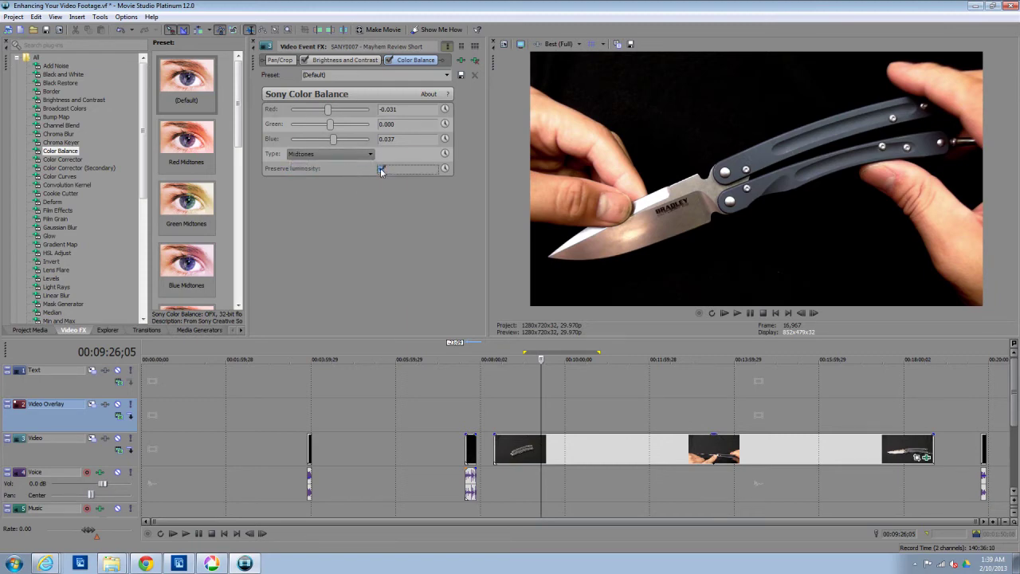
click(380, 169)
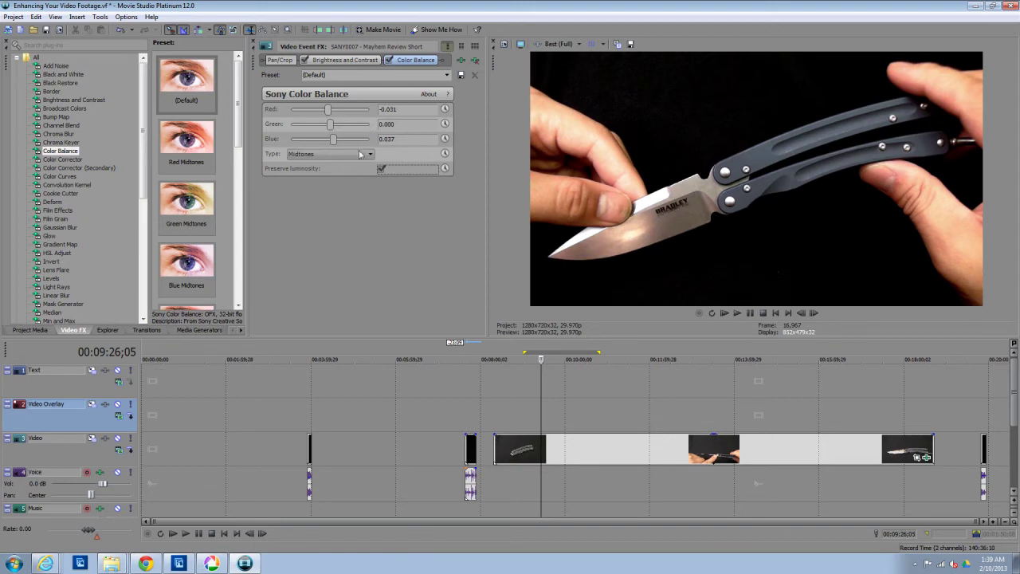
click(389, 61)
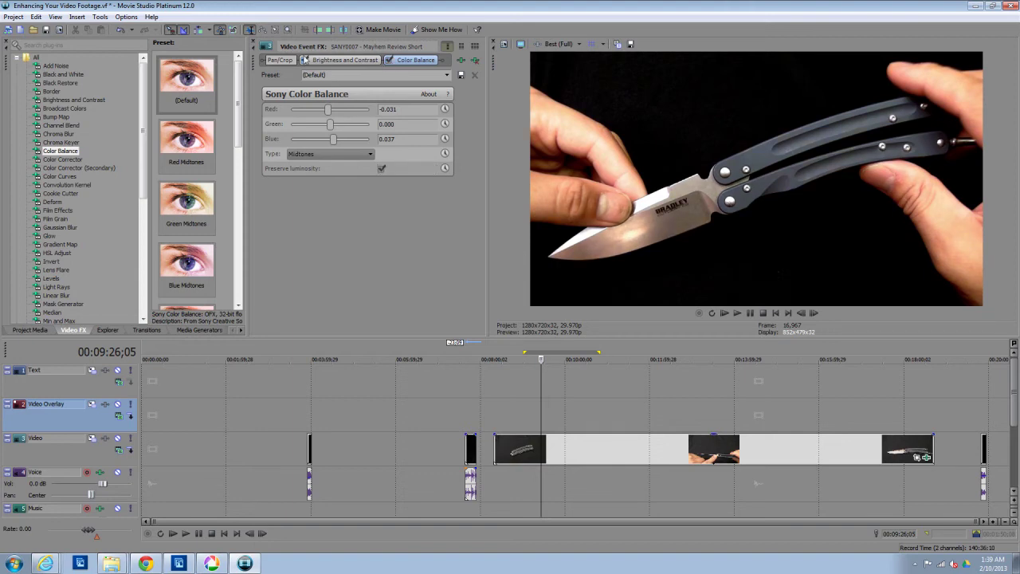
click(304, 61)
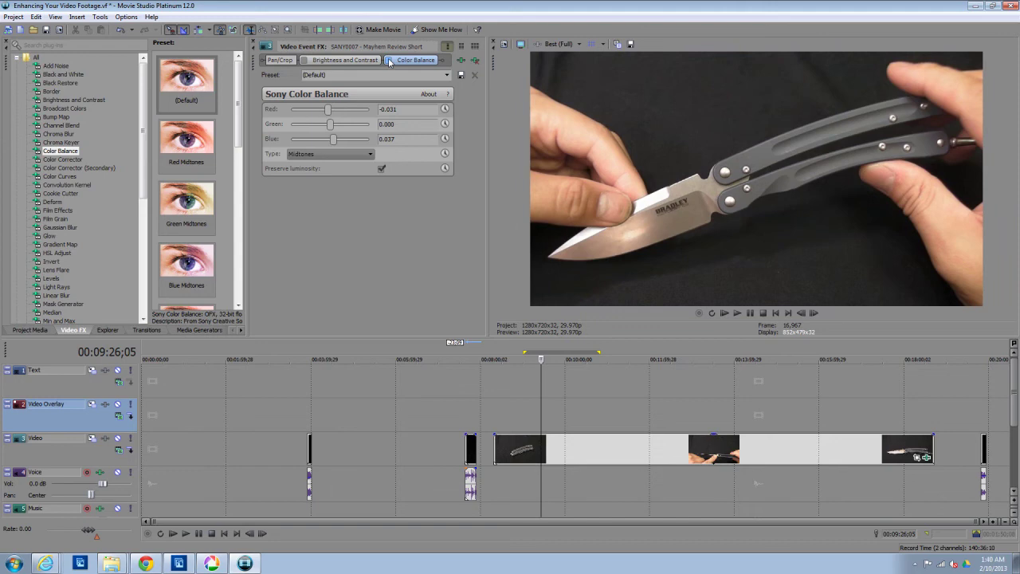
click(304, 61)
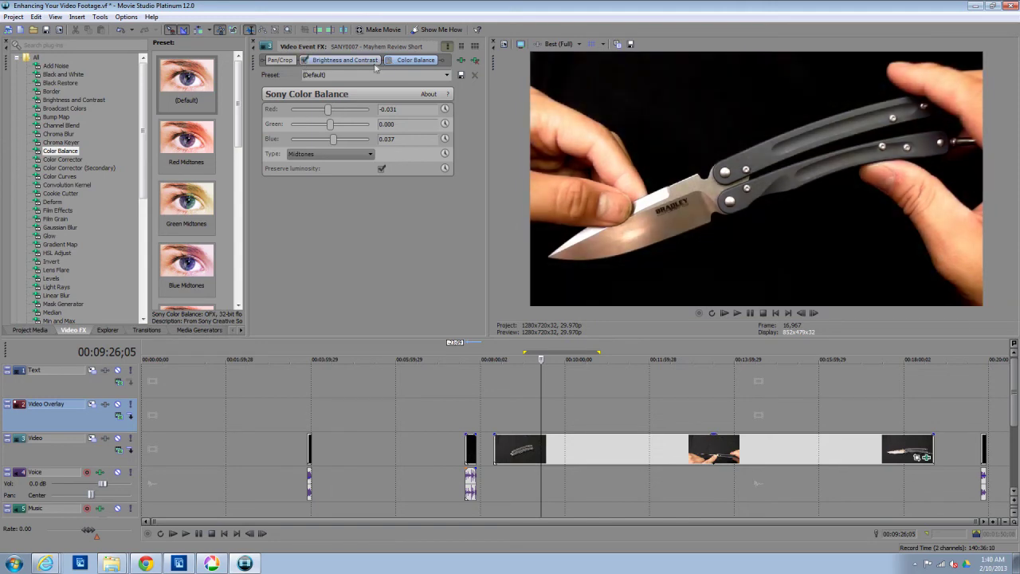
click(389, 61)
scroll(366, 488, down, 2)
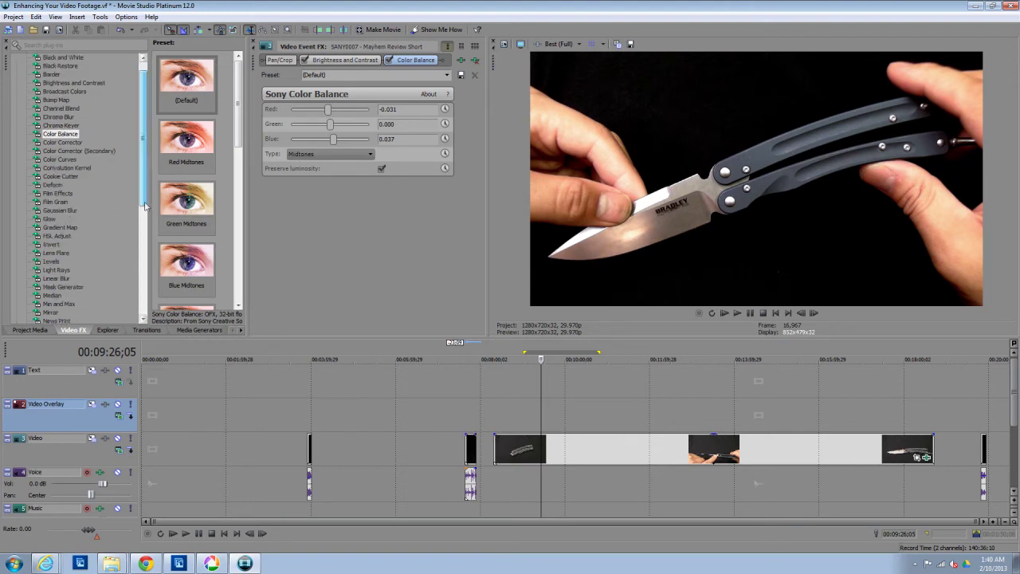
- During playback, drop the Default Sharpen preset (Amount 0.500) onto the knife clip after Color Balance
click(186, 533)
drag(144, 169, 141, 212)
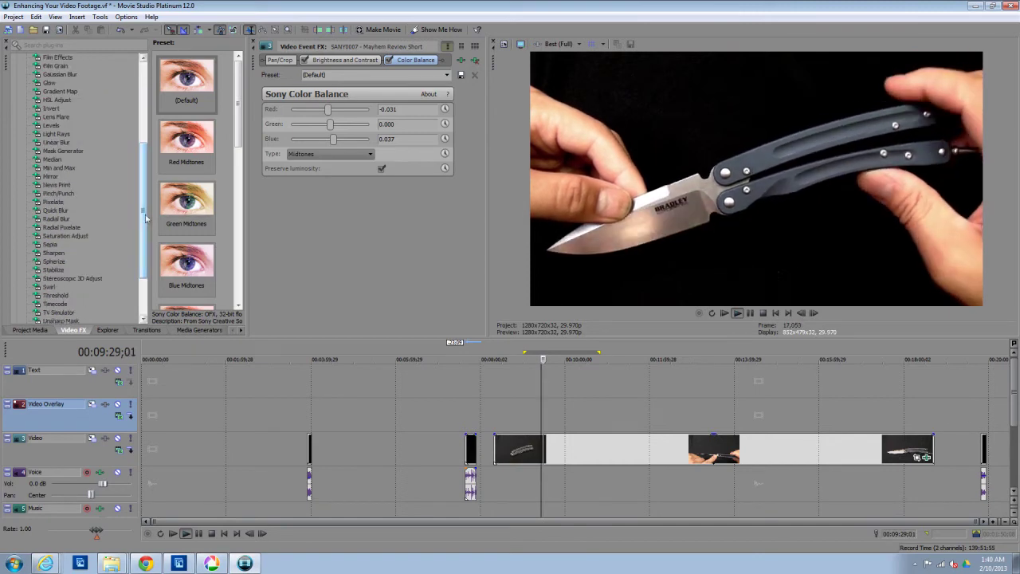
click(56, 253)
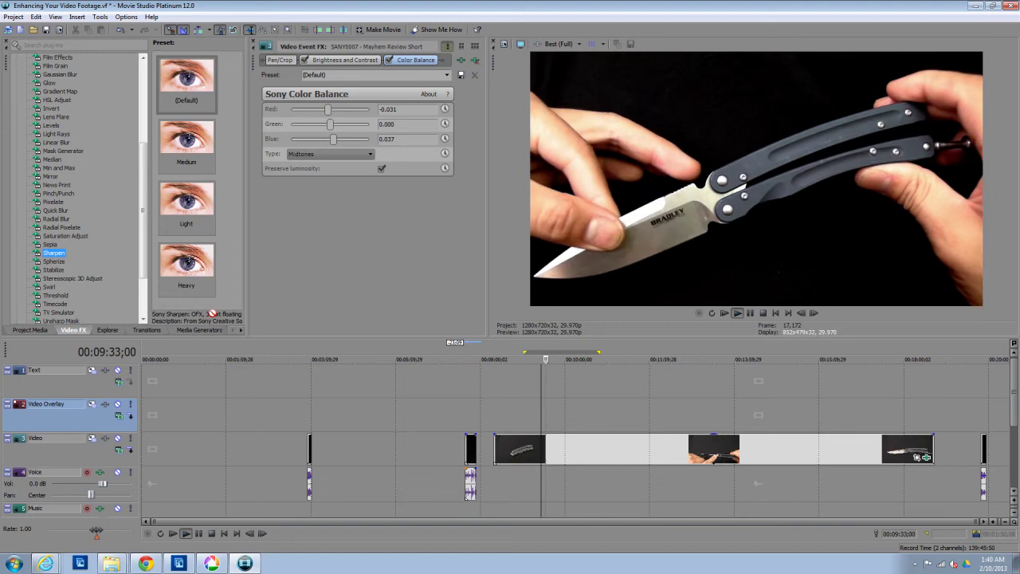
drag(186, 80, 567, 450)
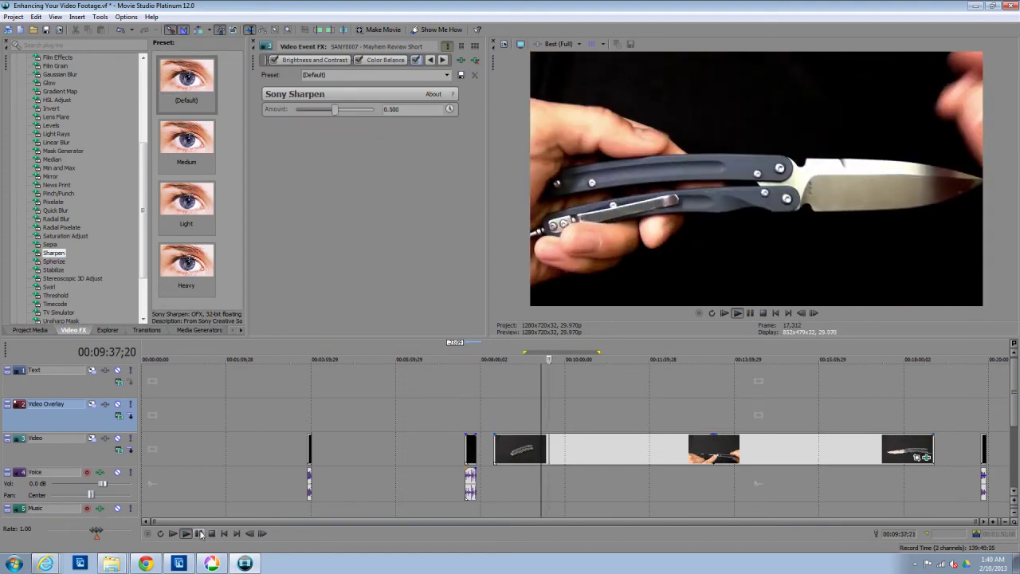
key(space)
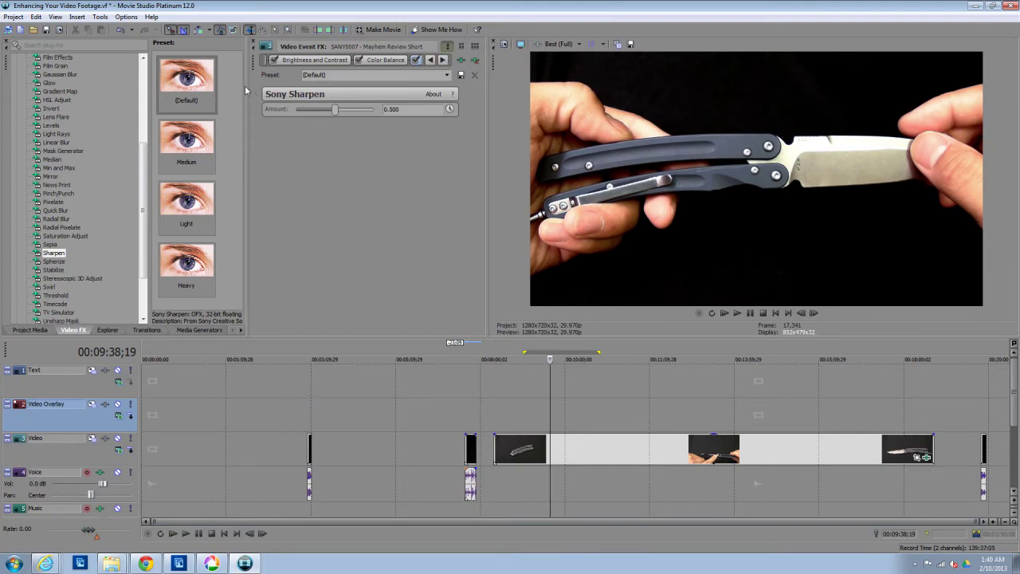
drag(247, 92, 253, 86)
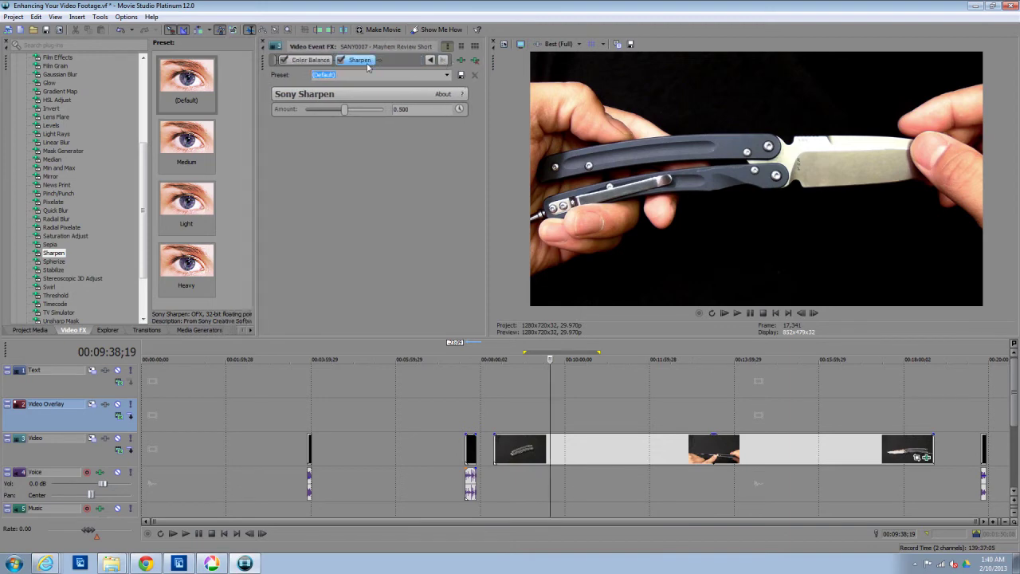
click(431, 63)
- Widen the Video Event FX panel and review the Brightness and Contrast, Color Balance and Sharpen settings
click(431, 62)
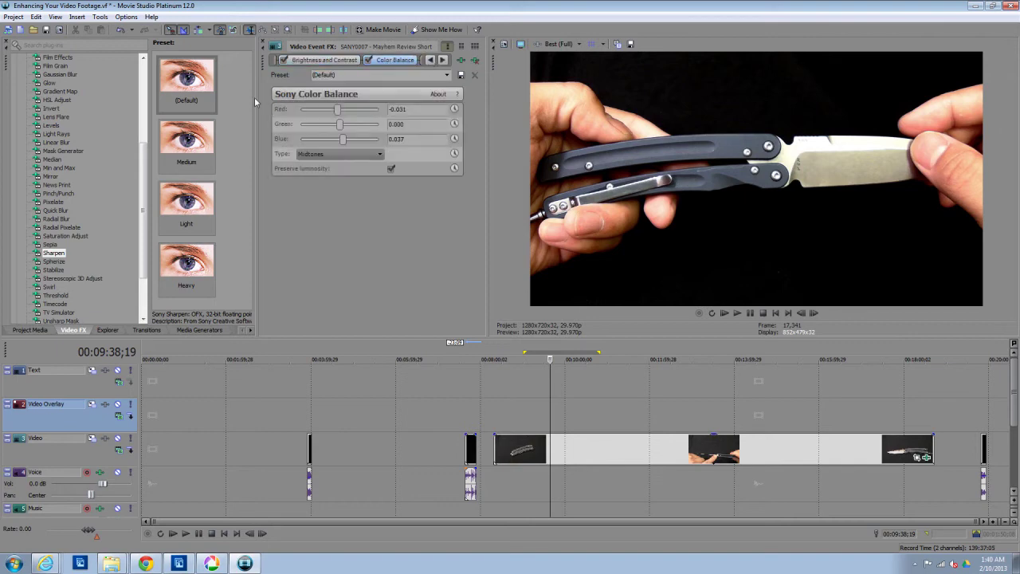
drag(254, 97, 196, 97)
click(293, 60)
click(364, 60)
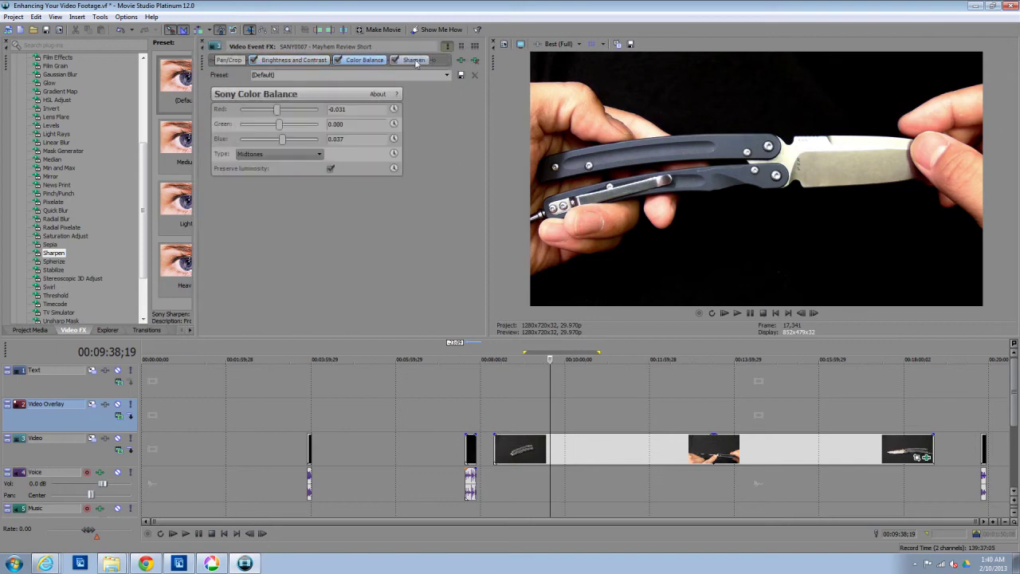
click(293, 60)
click(359, 63)
click(413, 60)
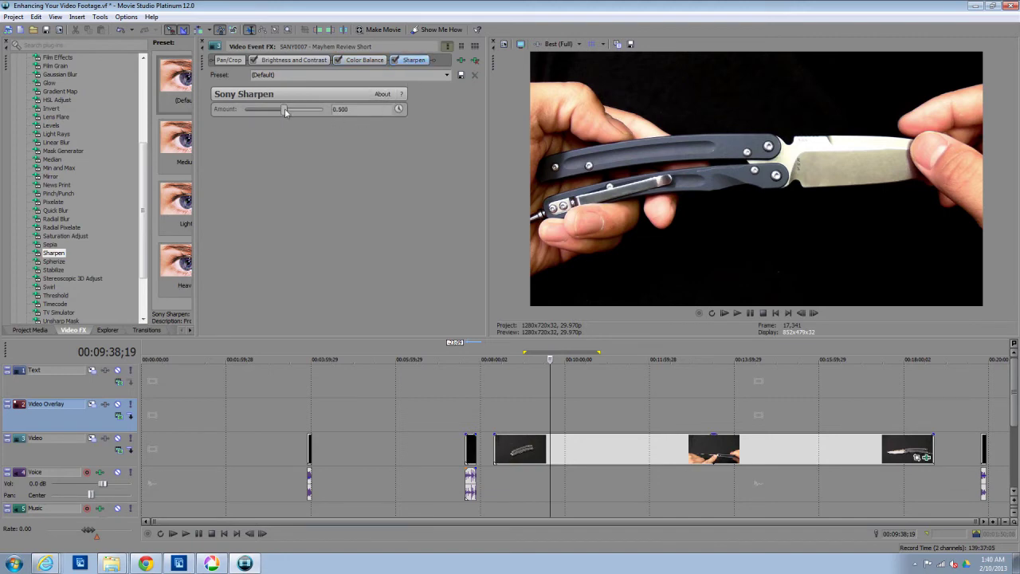
- Try several Sharpen Amounts, bypassing to compare, and settle at 0.340
mouse_move(286, 111)
mouse_down()
mouse_move(256, 112)
mouse_move(322, 112)
mouse_move(281, 114)
mouse_up()
drag(267, 114, 301, 112)
click(394, 61)
click(394, 61)
drag(300, 111, 284, 111)
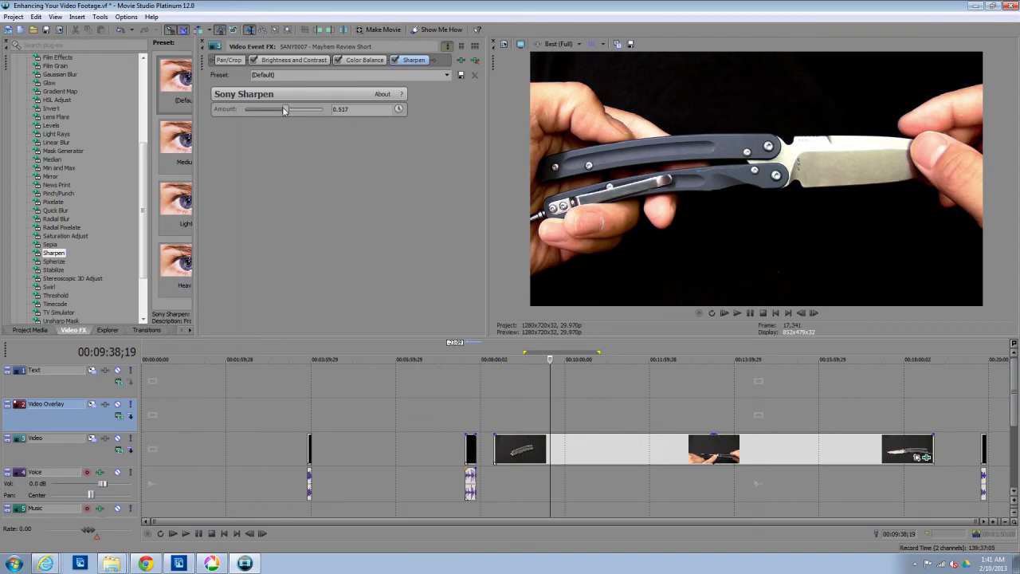
click(396, 61)
click(395, 62)
drag(284, 109, 342, 113)
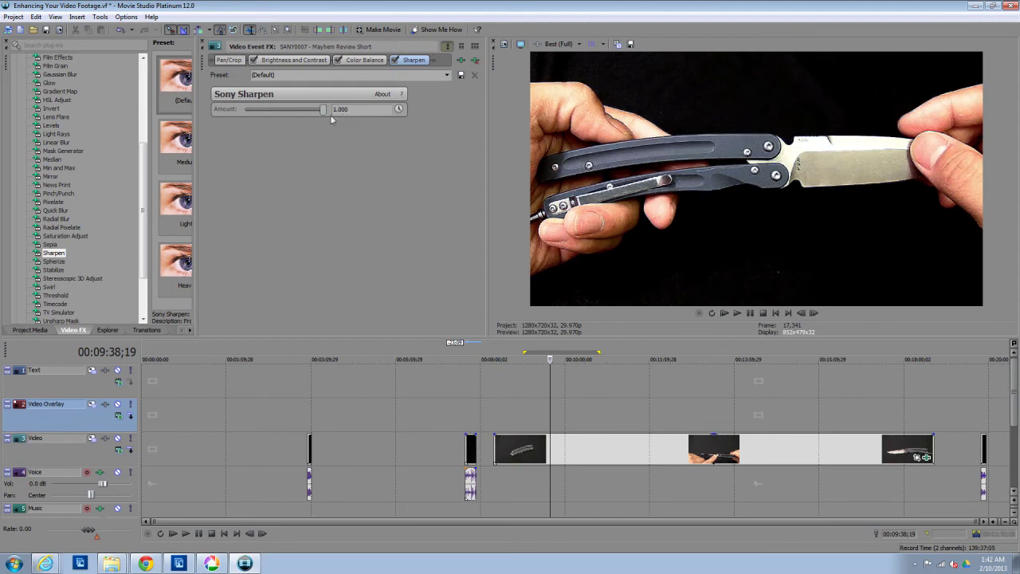
drag(323, 110, 271, 116)
click(511, 404)
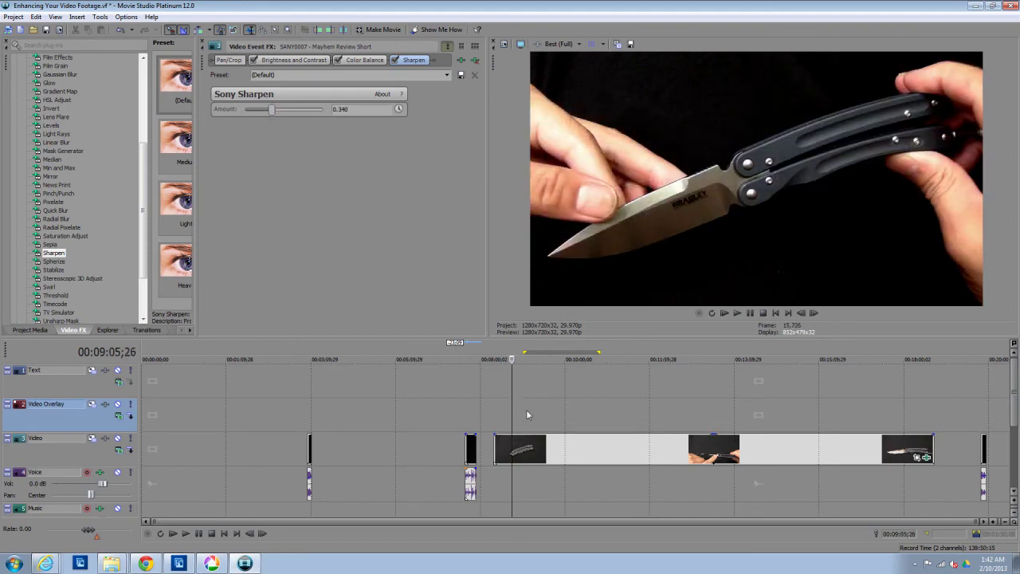
click(526, 410)
click(572, 407)
click(642, 403)
click(678, 390)
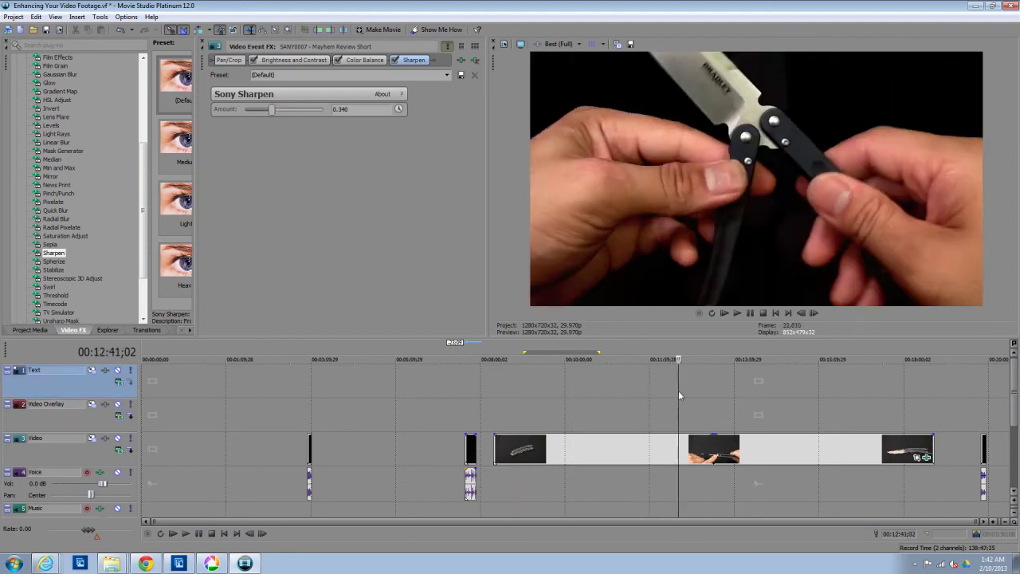
click(753, 388)
click(789, 383)
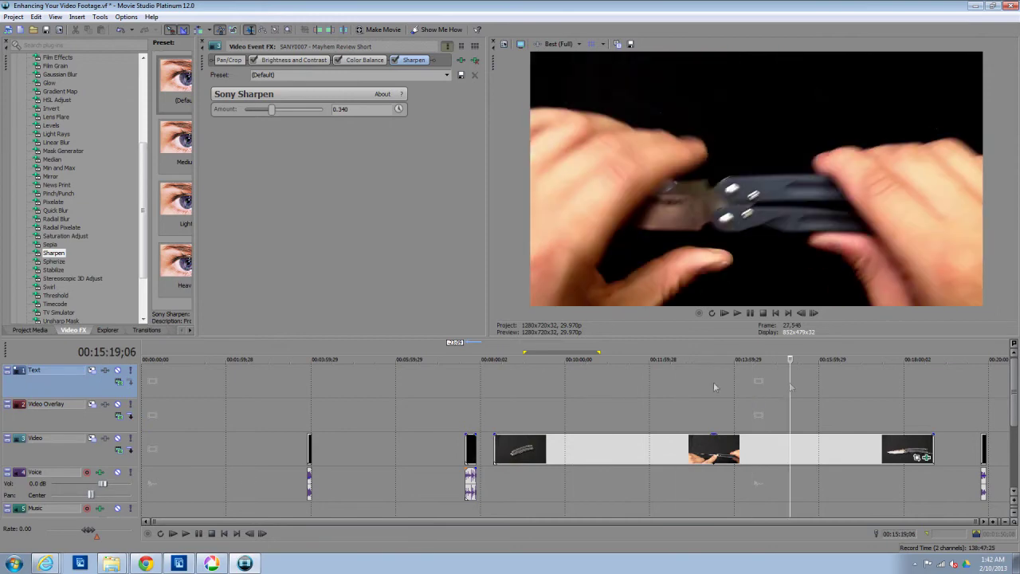
click(604, 394)
click(530, 393)
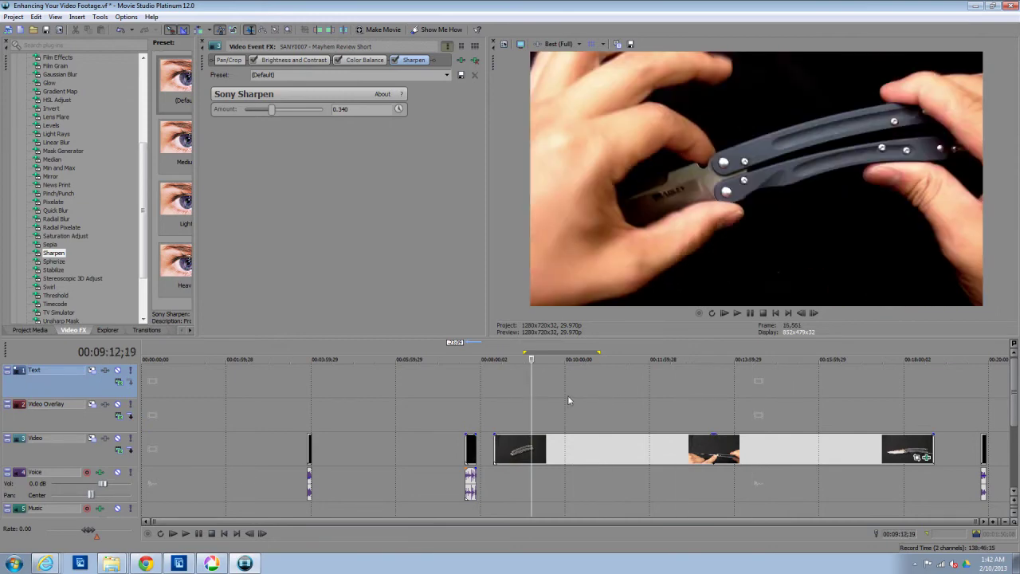
click(567, 395)
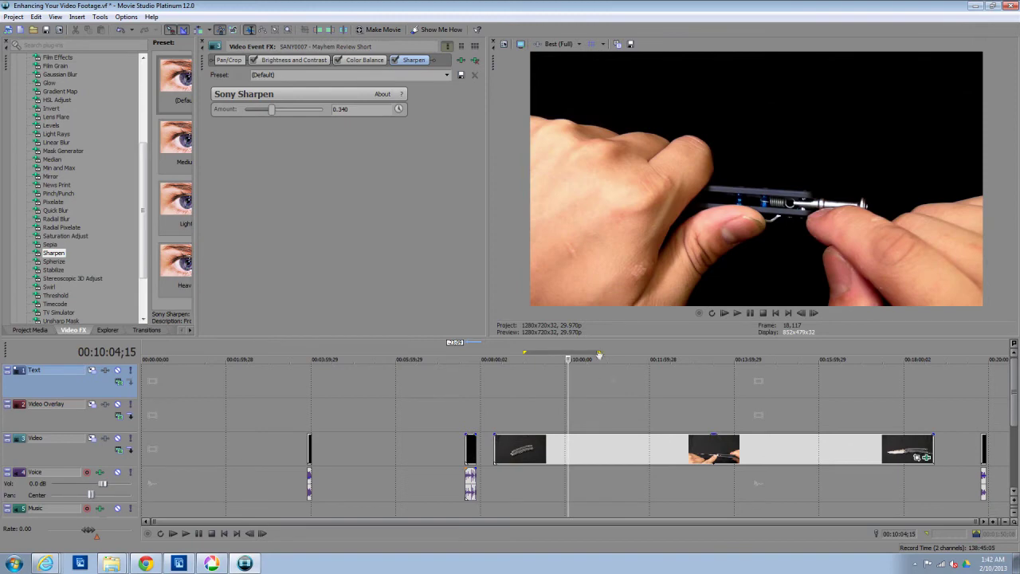
click(553, 412)
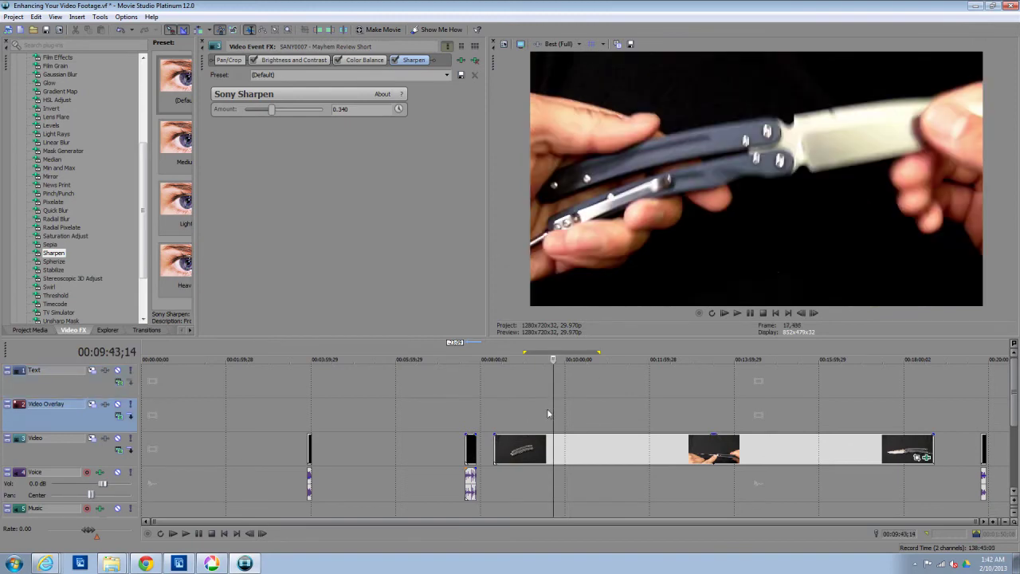
click(518, 418)
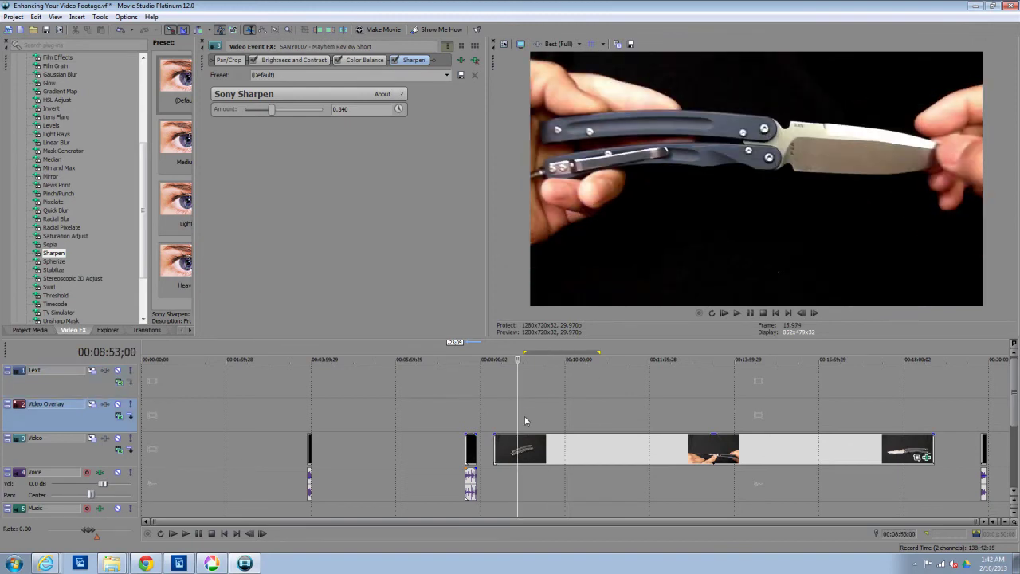
click(364, 60)
click(305, 62)
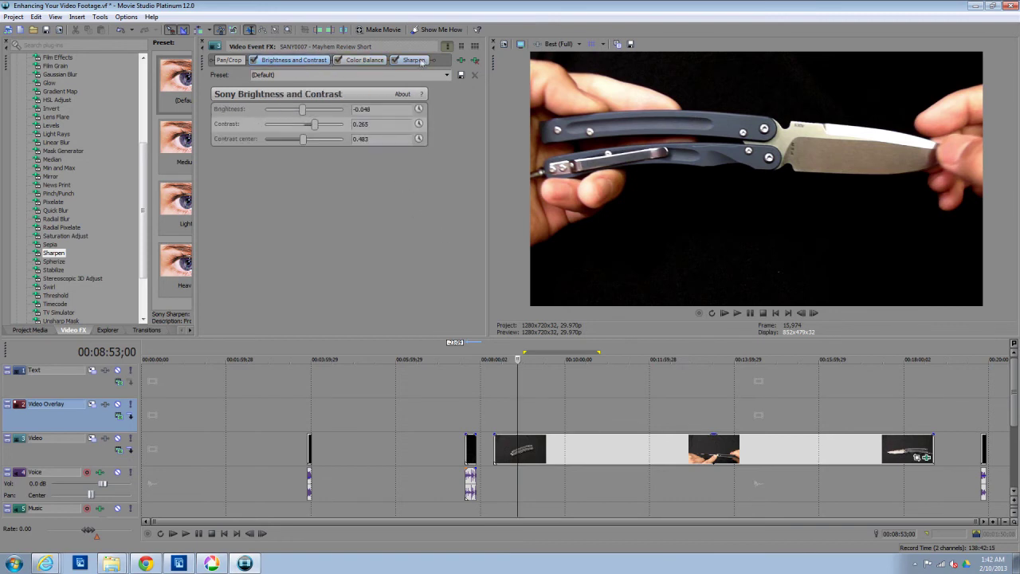
click(381, 61)
click(411, 60)
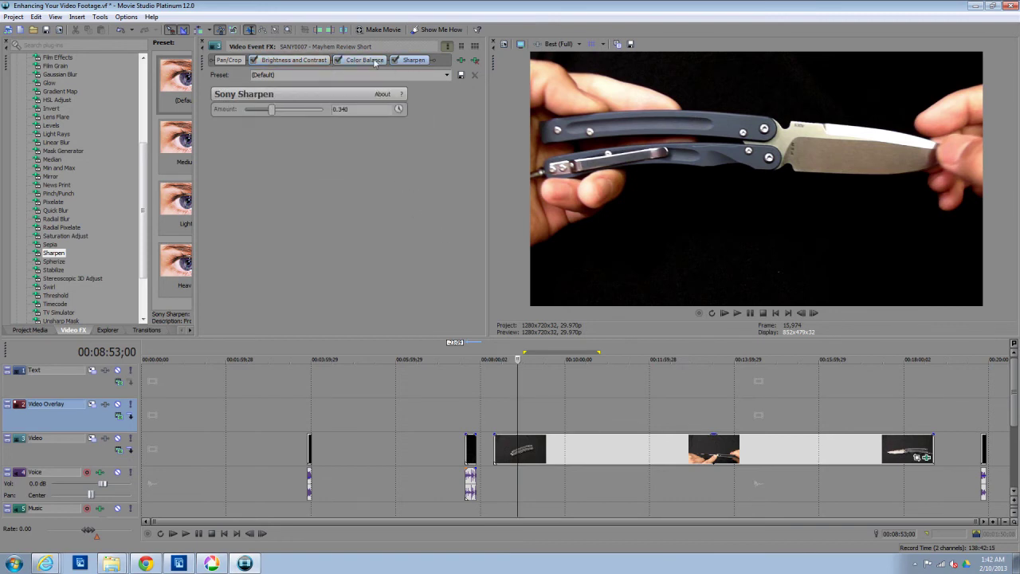
click(364, 60)
click(410, 60)
click(534, 394)
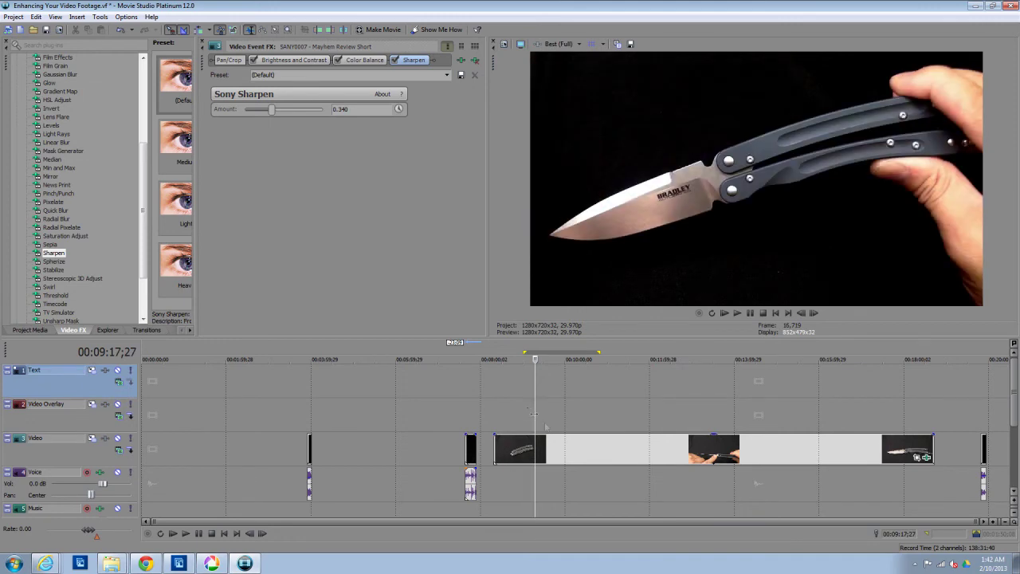
click(515, 447)
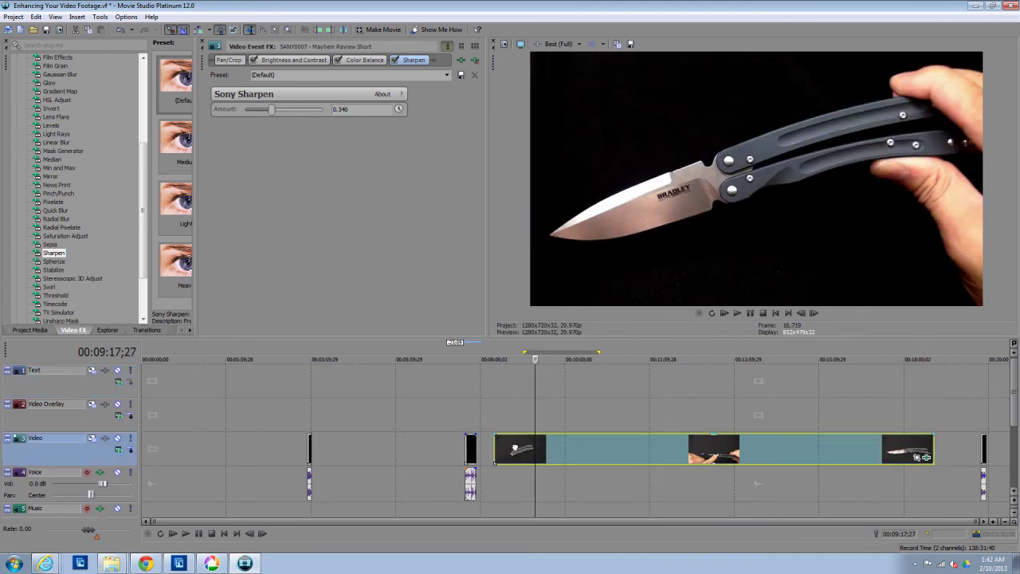
- Shift the knife clip slightly later and split it at 00:09:32;05
drag(554, 448, 562, 449)
click(811, 428)
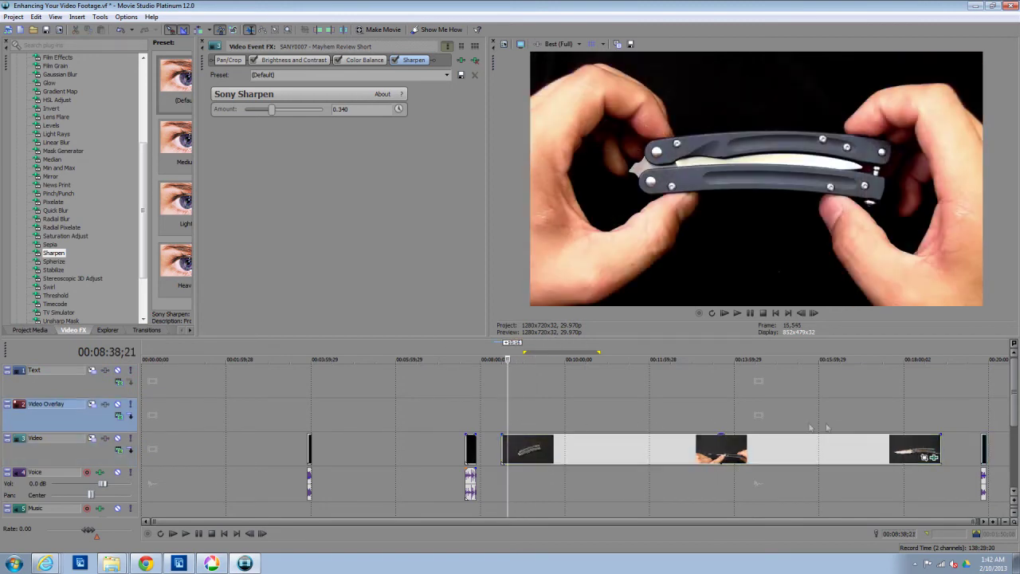
click(893, 414)
click(621, 448)
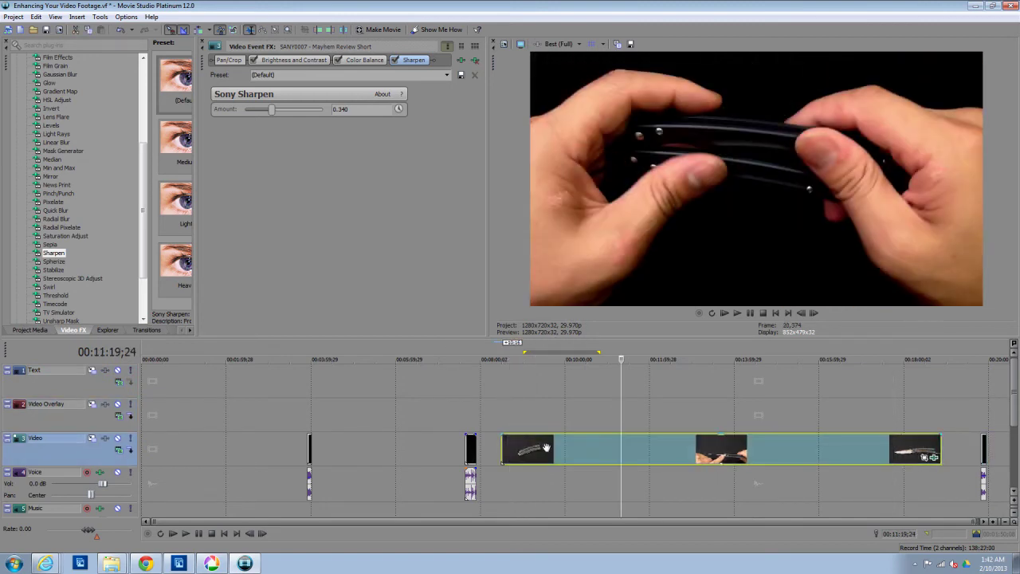
click(545, 447)
key(s)
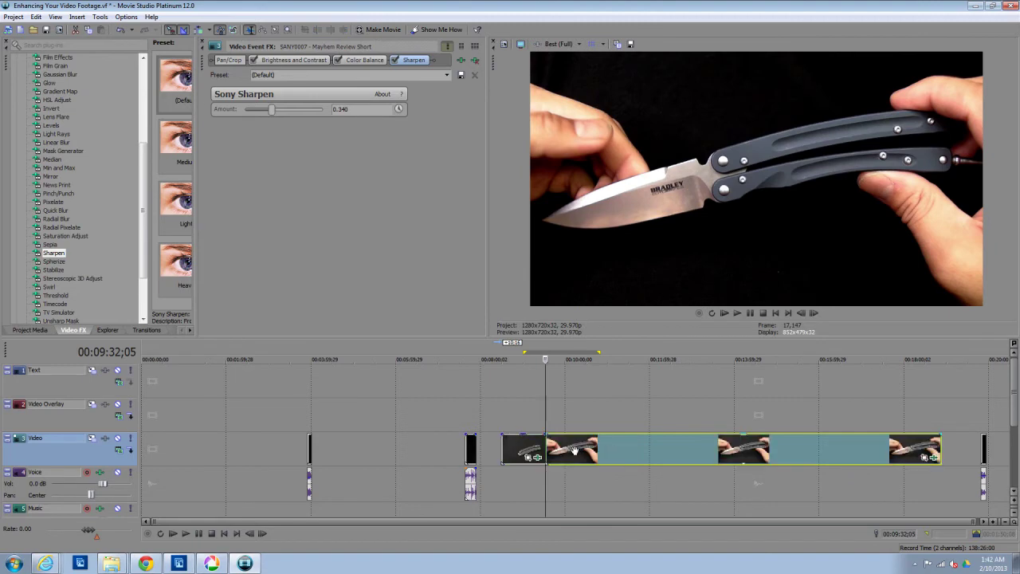
- Pull the split pieces apart with small gaps and select each piece to check it
drag(547, 448, 627, 448)
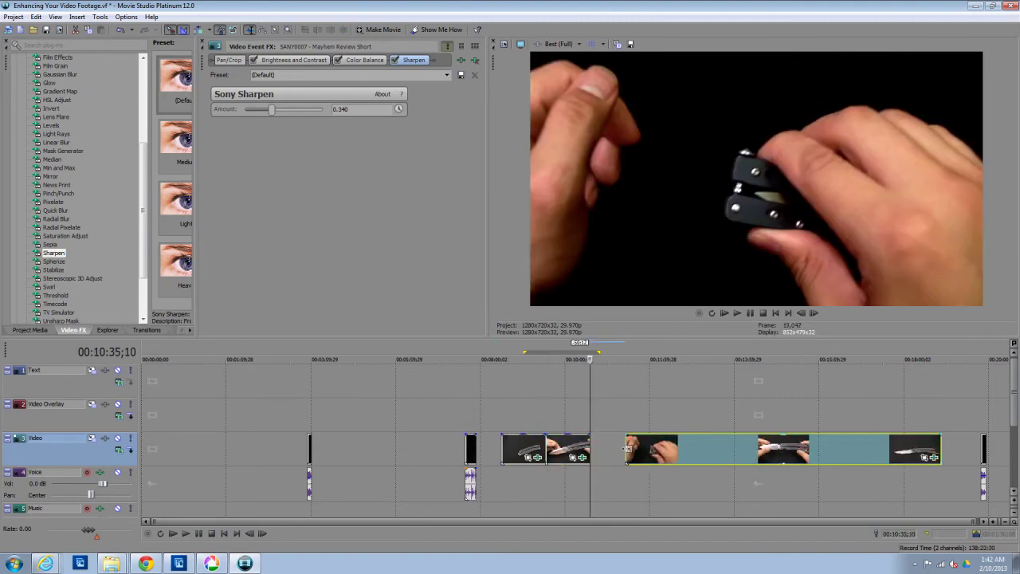
click(664, 447)
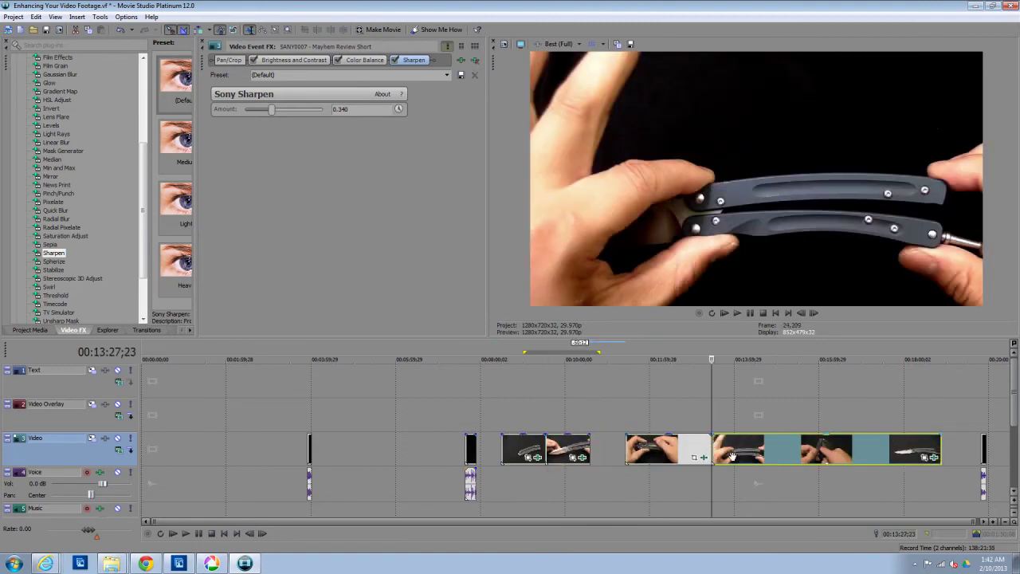
drag(731, 455, 741, 456)
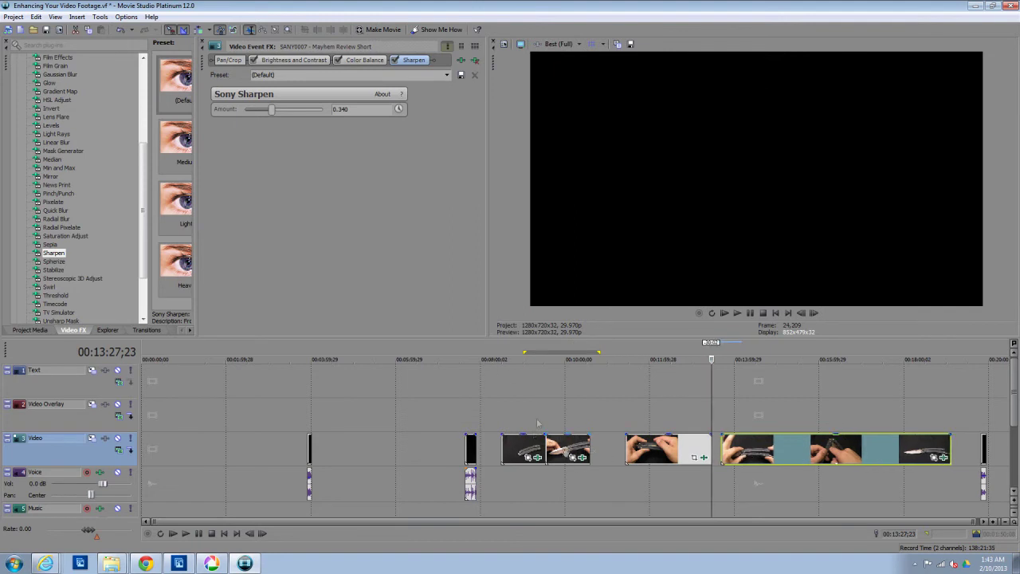
drag(574, 448, 586, 447)
click(528, 450)
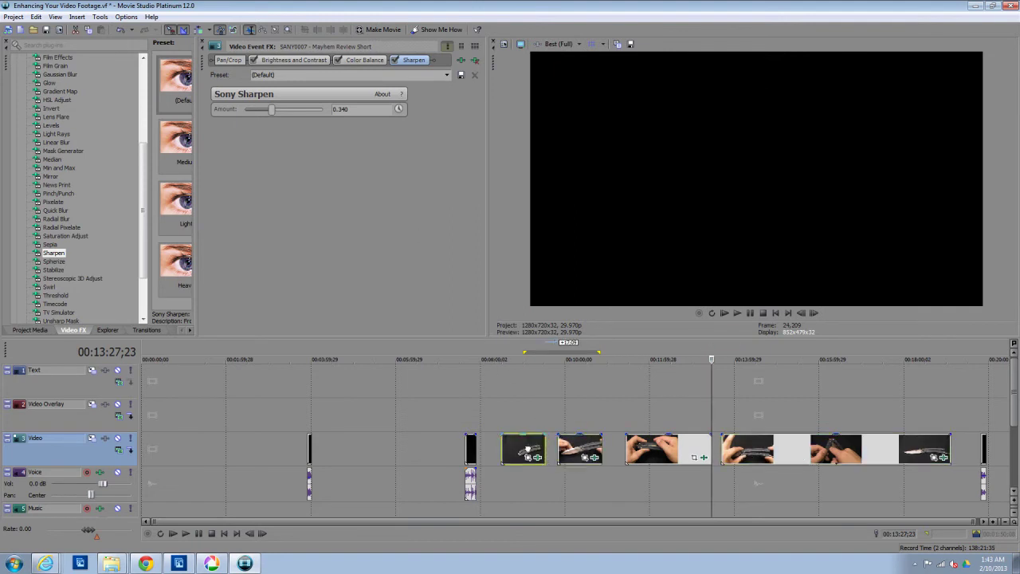
click(576, 446)
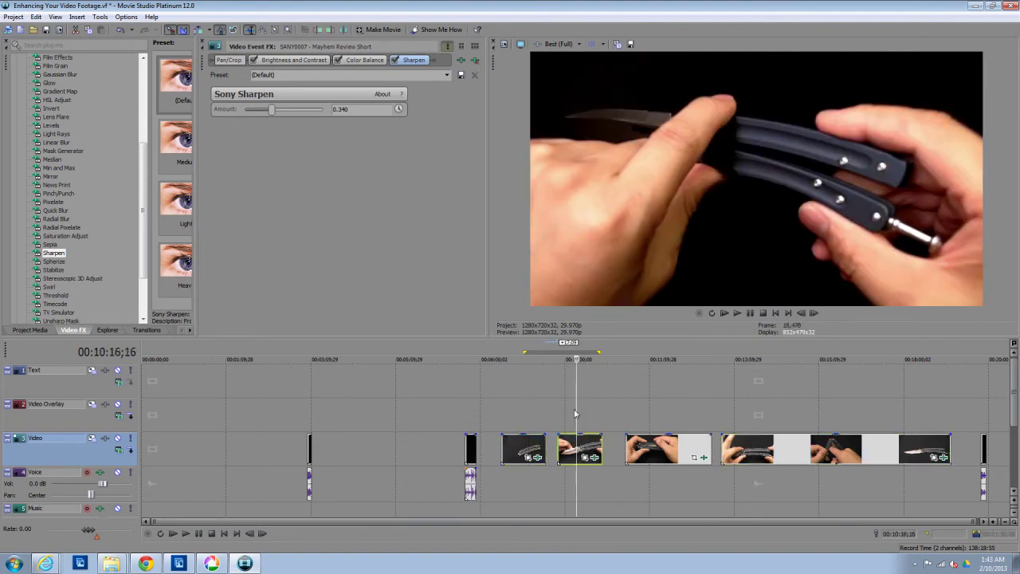
click(526, 448)
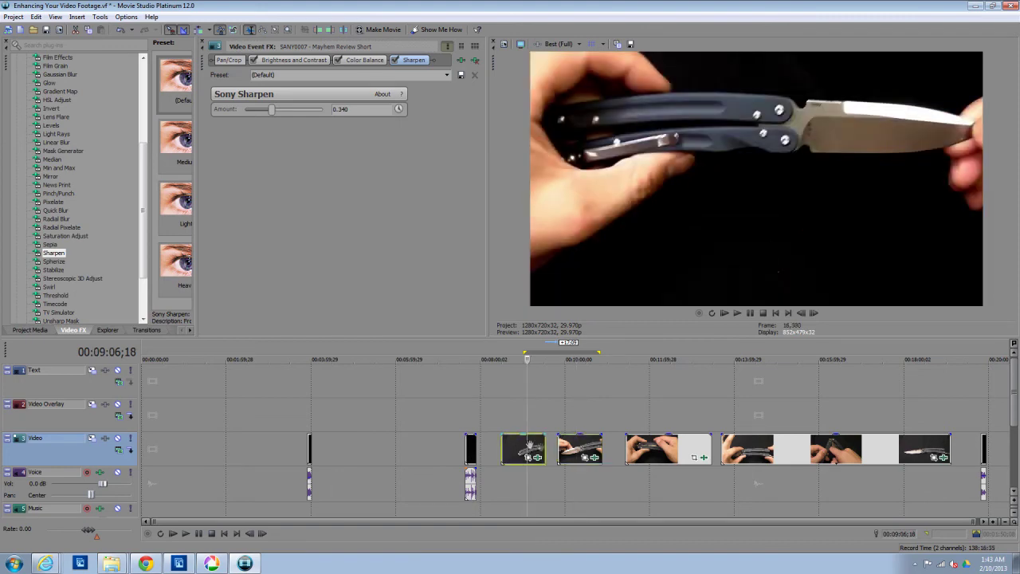
click(594, 448)
- Delete the middle piece and the two short pieces of the split knife clip
click(688, 449)
click(755, 447)
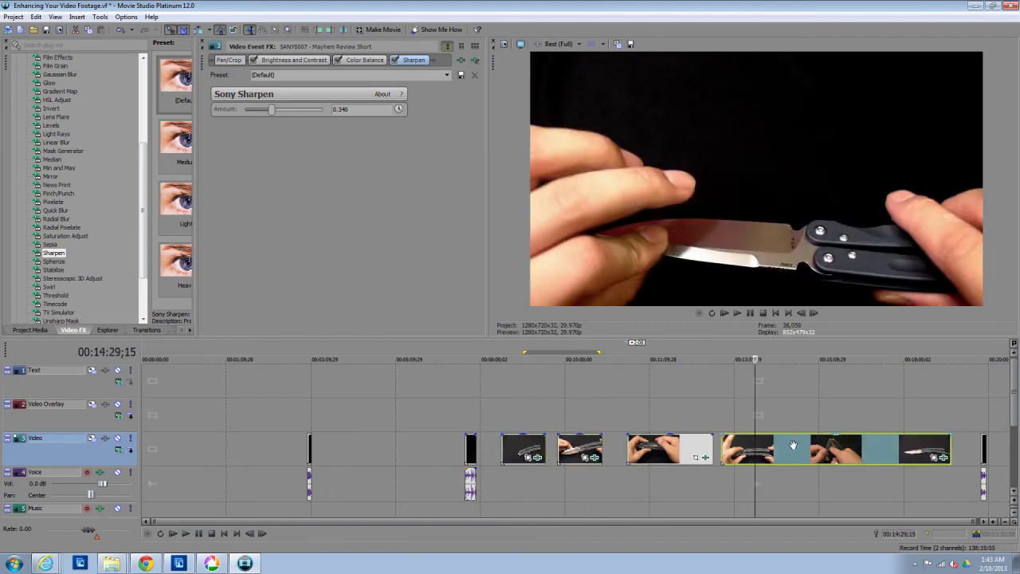
click(783, 446)
click(822, 444)
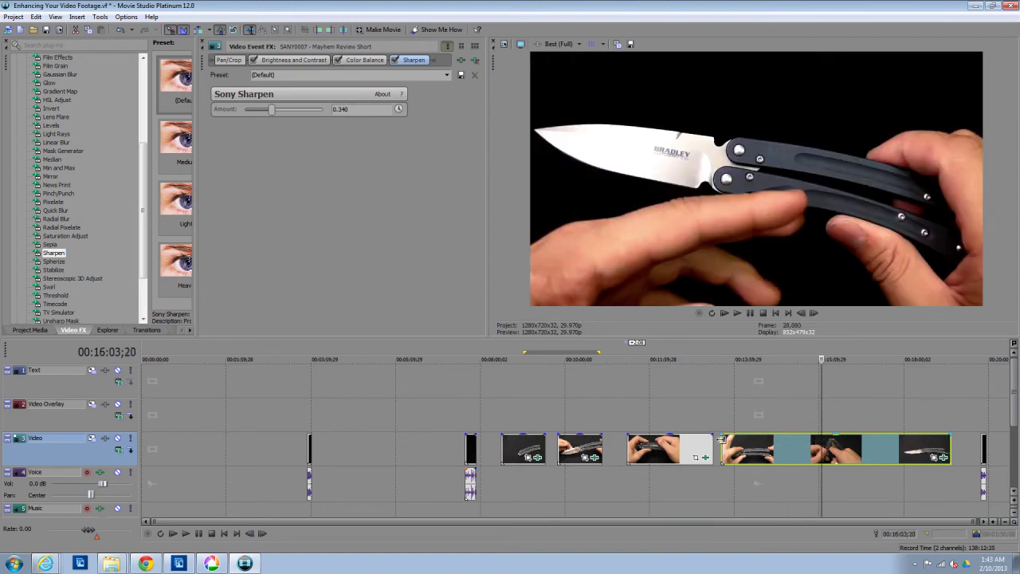
click(693, 448)
key(Delete)
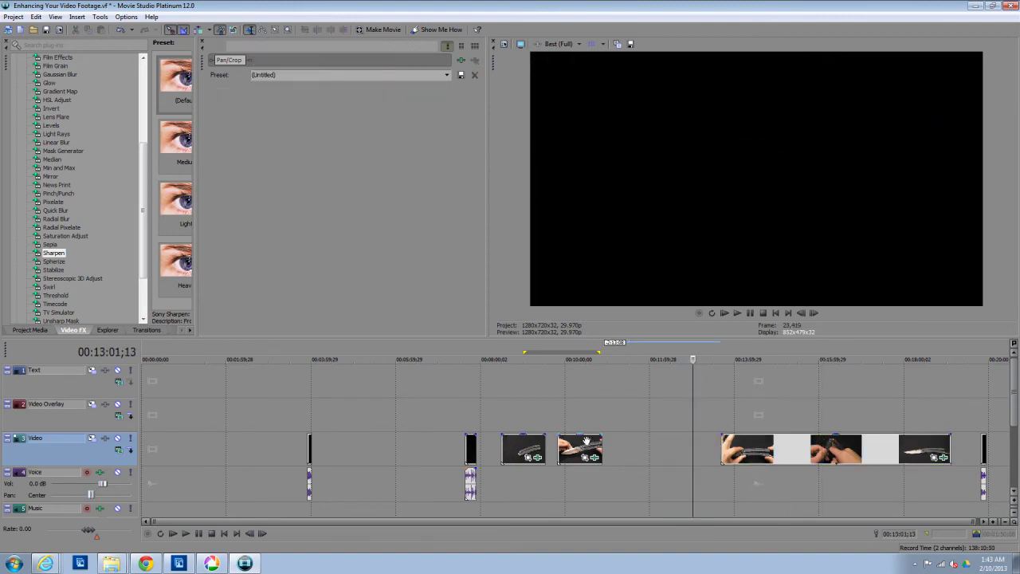
click(586, 440)
key(Delete)
click(518, 448)
key(Delete)
- Extend the remaining clip's start back to the left and slide it slightly earlier
drag(721, 448, 511, 448)
click(649, 394)
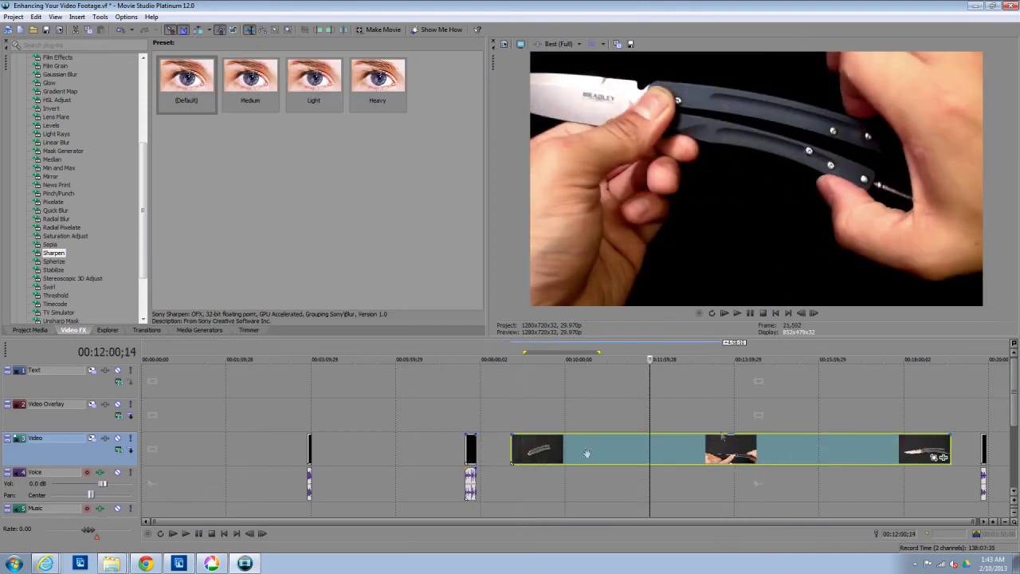
mouse_move(773, 453)
mouse_down()
mouse_move(730, 453)
mouse_move(761, 452)
mouse_up()
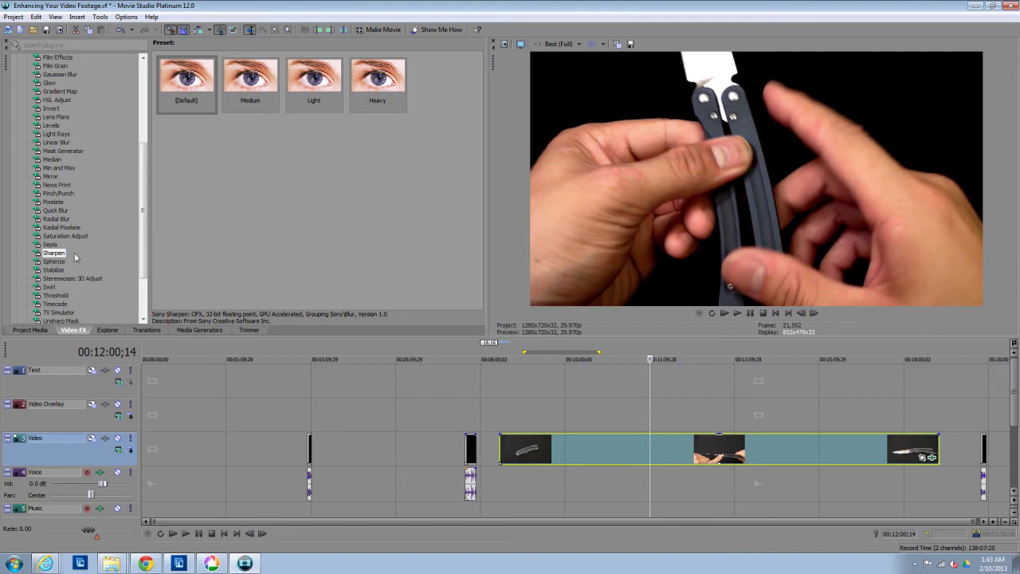
scroll(145, 169, up, 6)
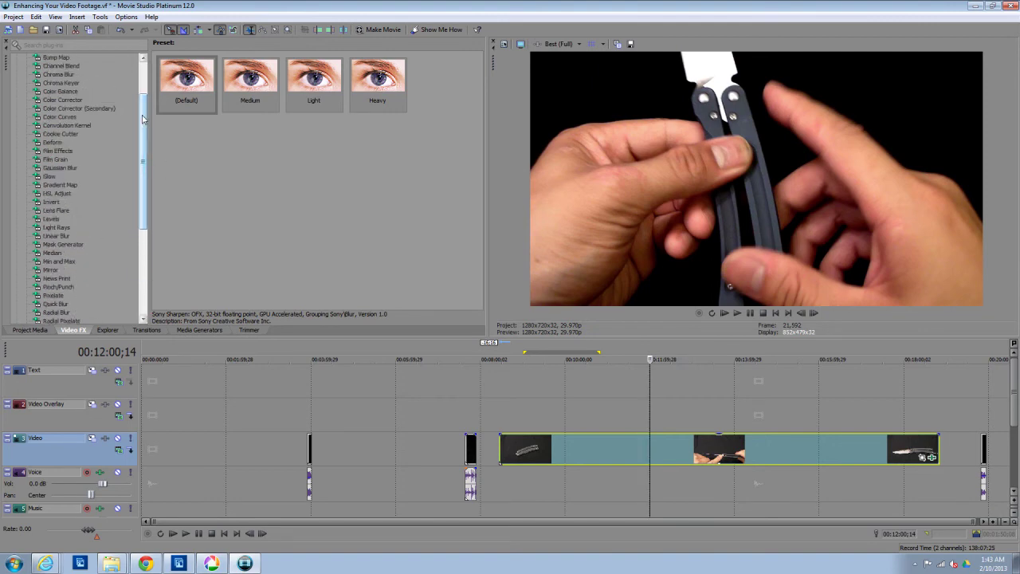
- Apply the saved setting A preset (Brightness -0.048, Contrast 0.265) and nudge the clip earlier
click(596, 422)
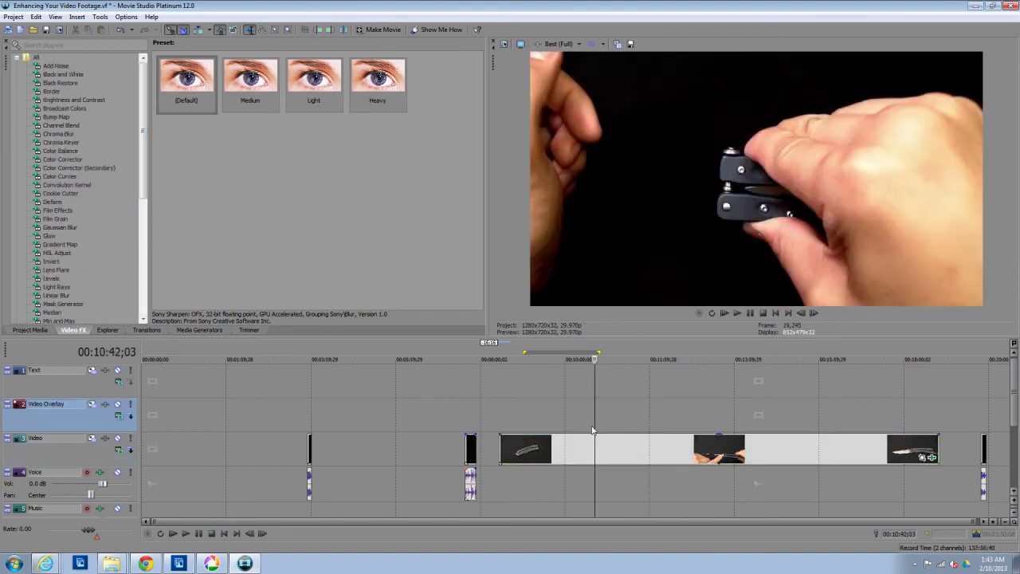
click(92, 102)
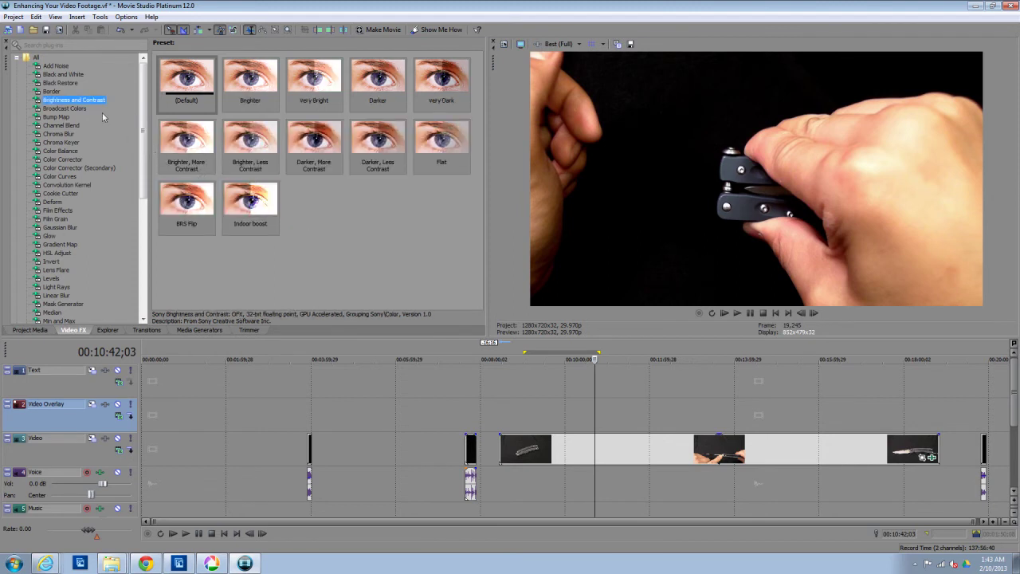
click(930, 457)
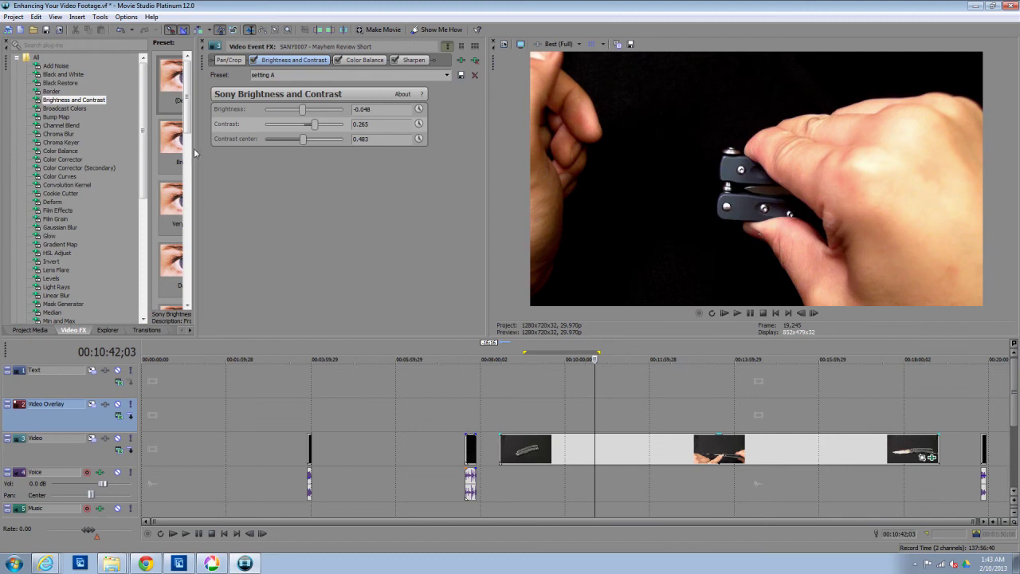
drag(195, 149, 268, 149)
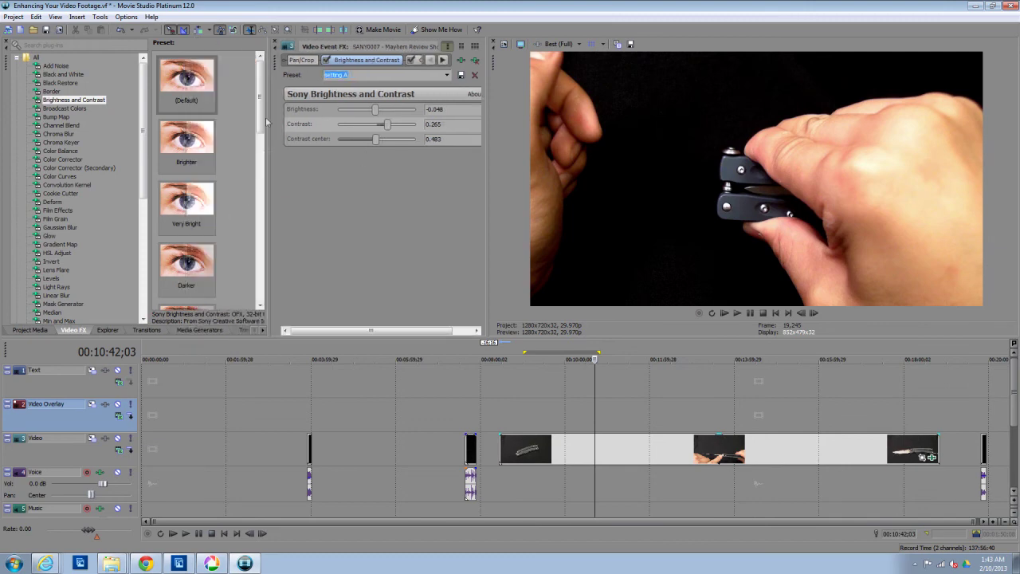
scroll(258, 272, down, 5)
click(187, 265)
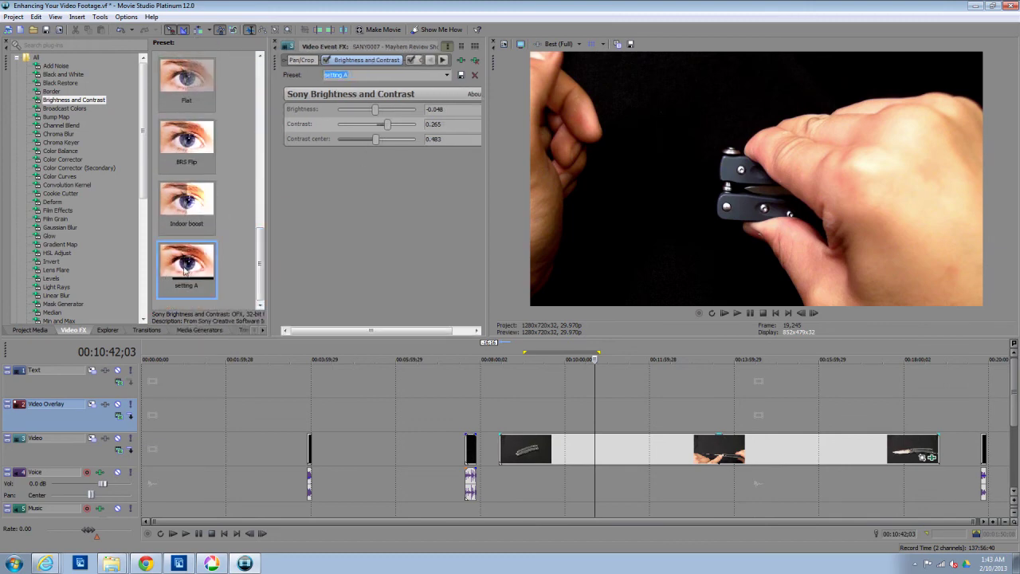
drag(187, 265, 235, 258)
drag(514, 448, 502, 448)
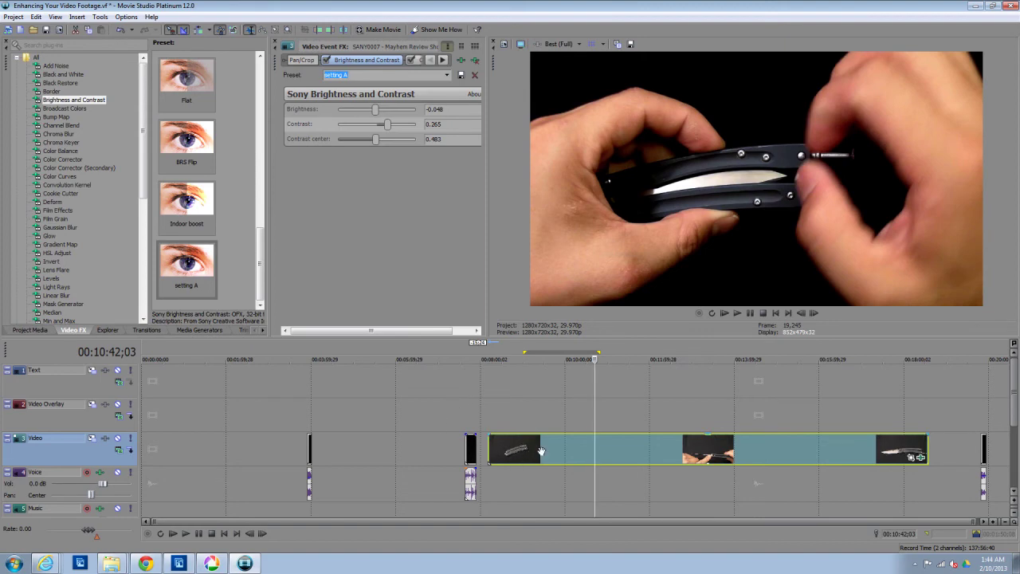
click(645, 417)
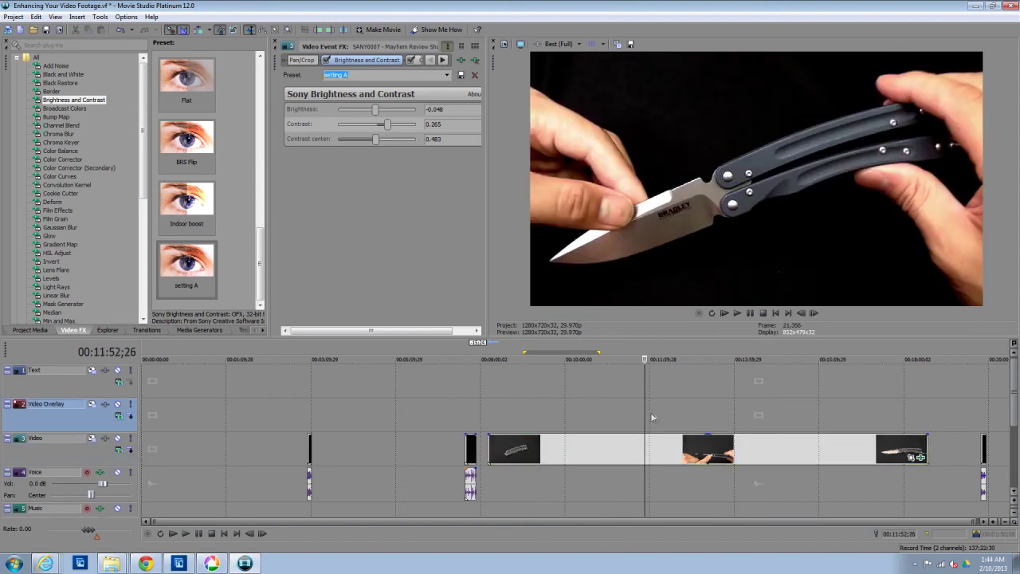
- Add the Brightness and Contrast effect to the whole Video track
click(821, 449)
click(526, 449)
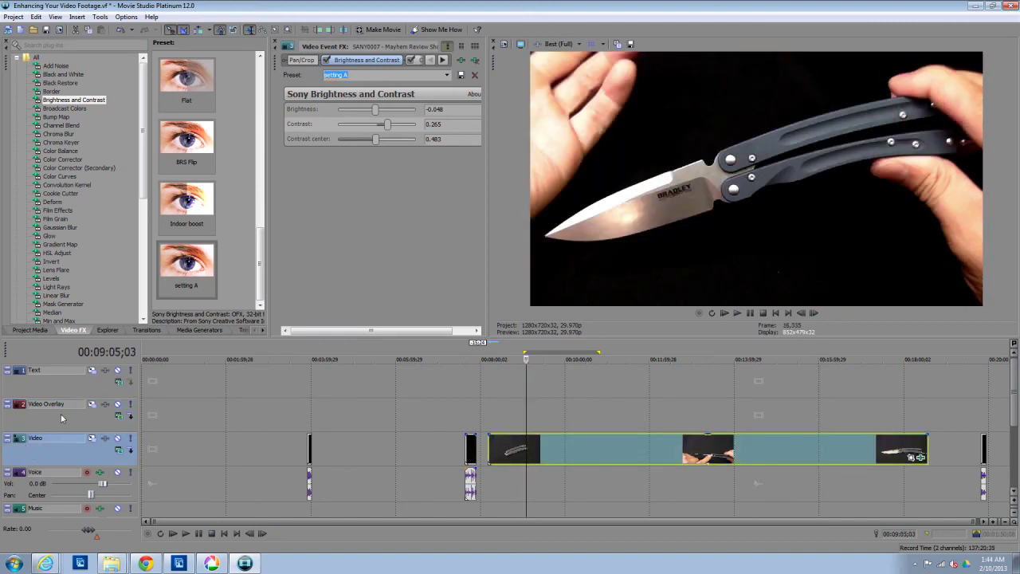
click(105, 438)
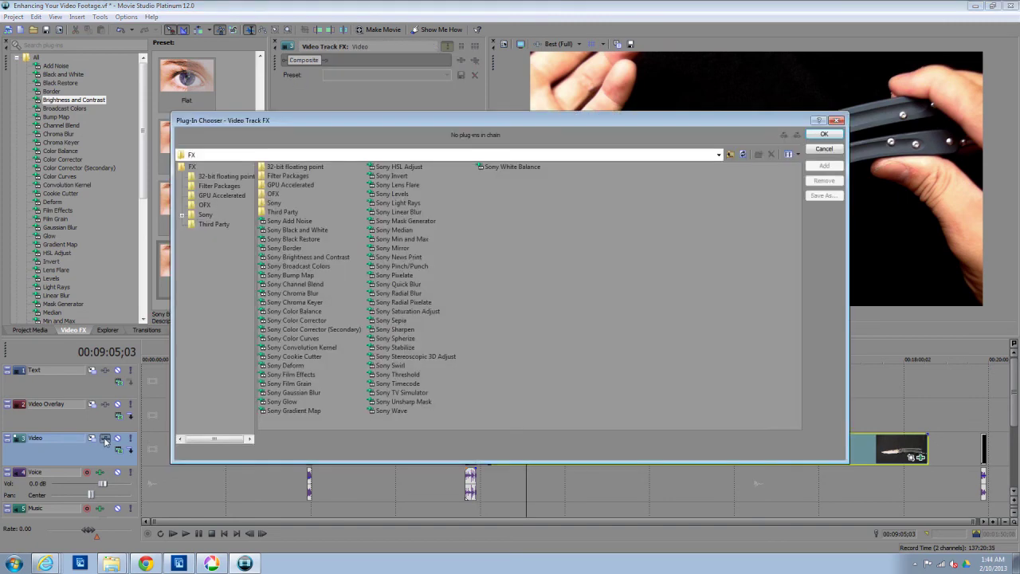
click(821, 134)
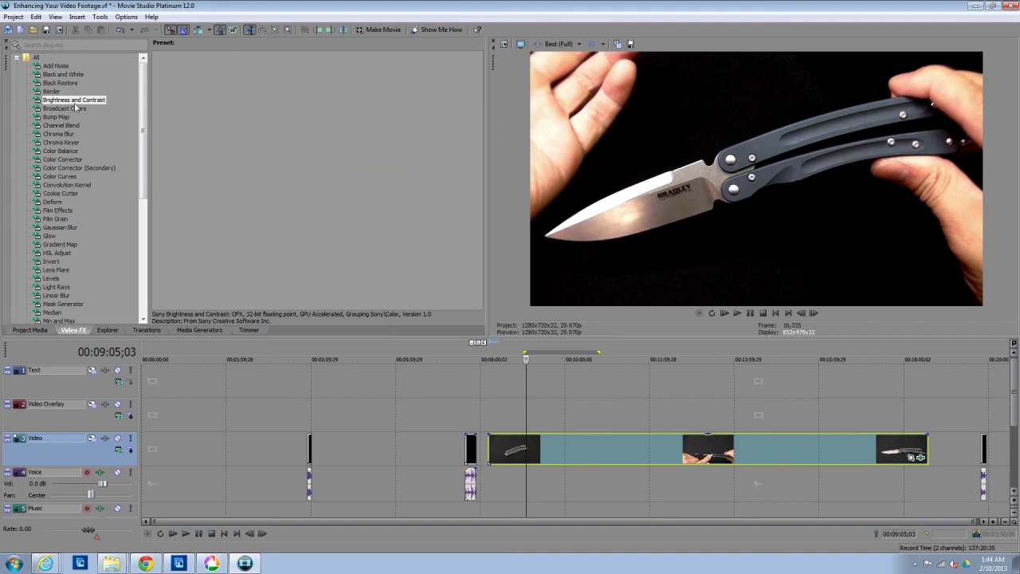
click(74, 101)
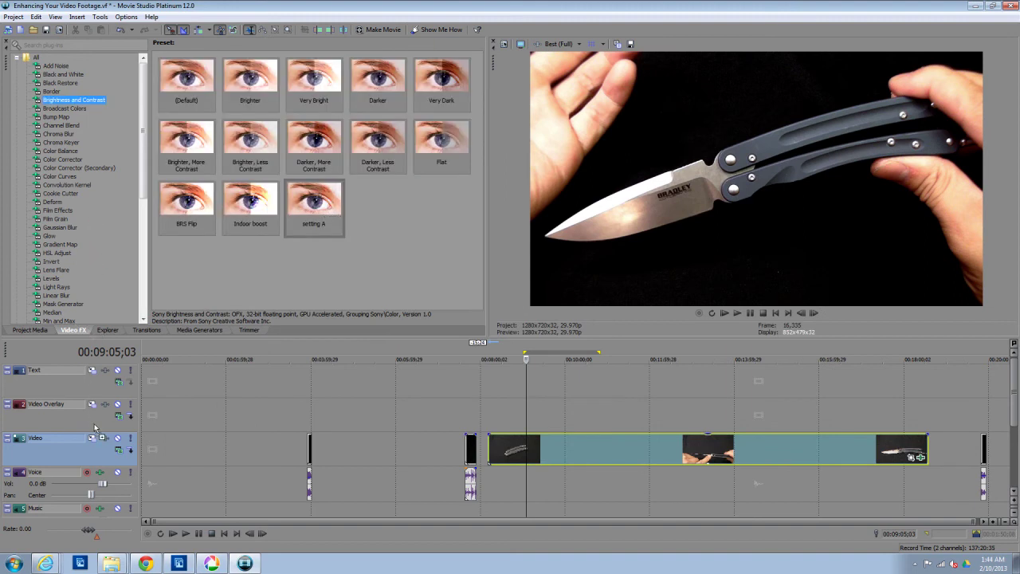
drag(57, 454, 99, 453)
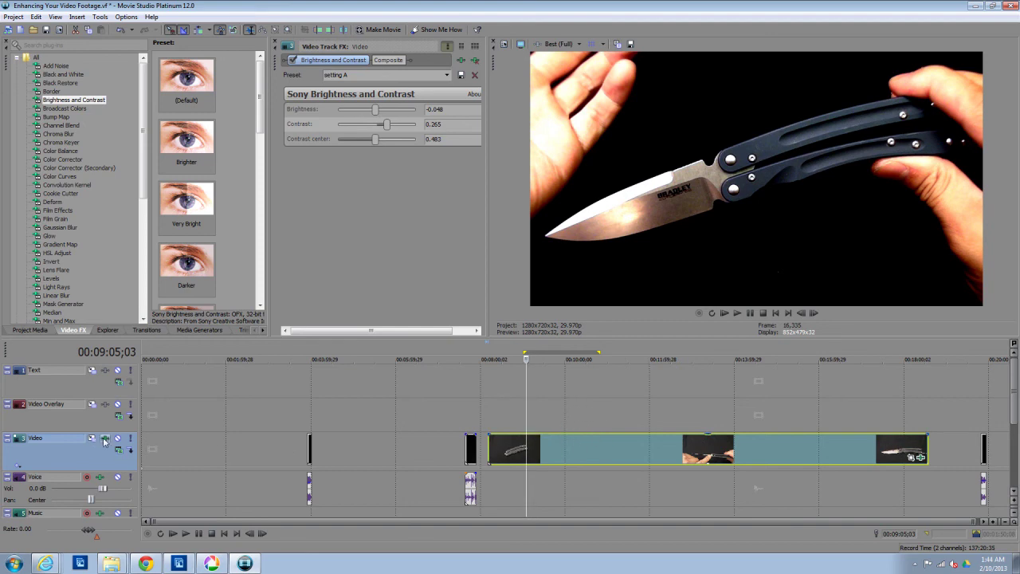
- Nudge the knife clip earlier, preview it at 00:09:08;26, and remove the track effect
drag(503, 450, 501, 450)
click(583, 454)
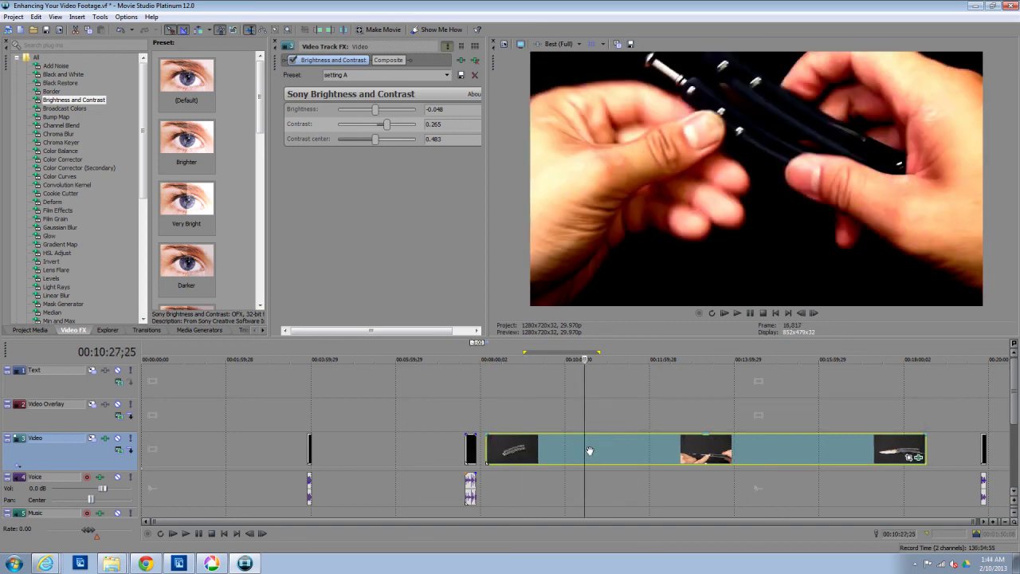
click(528, 448)
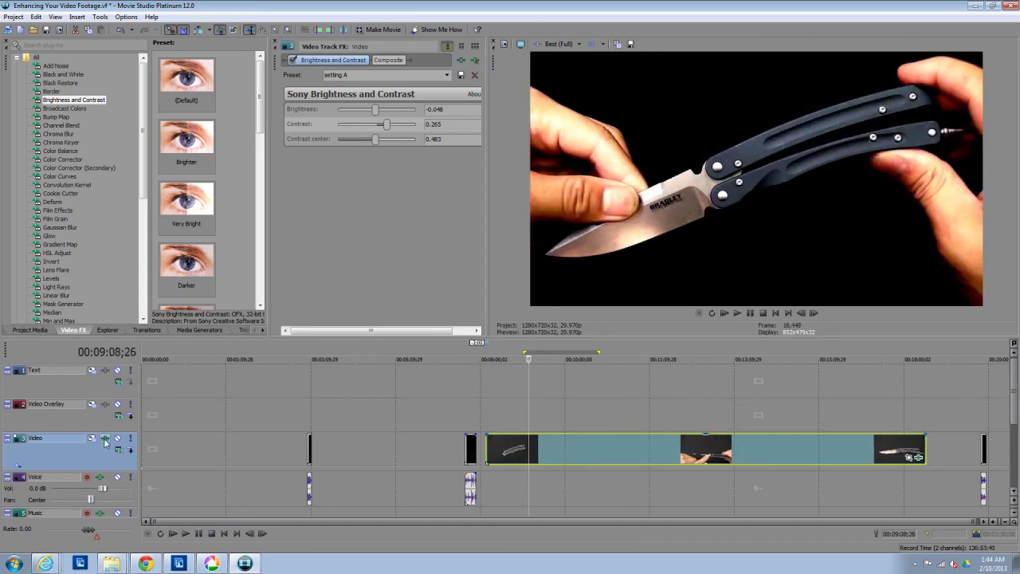
click(474, 74)
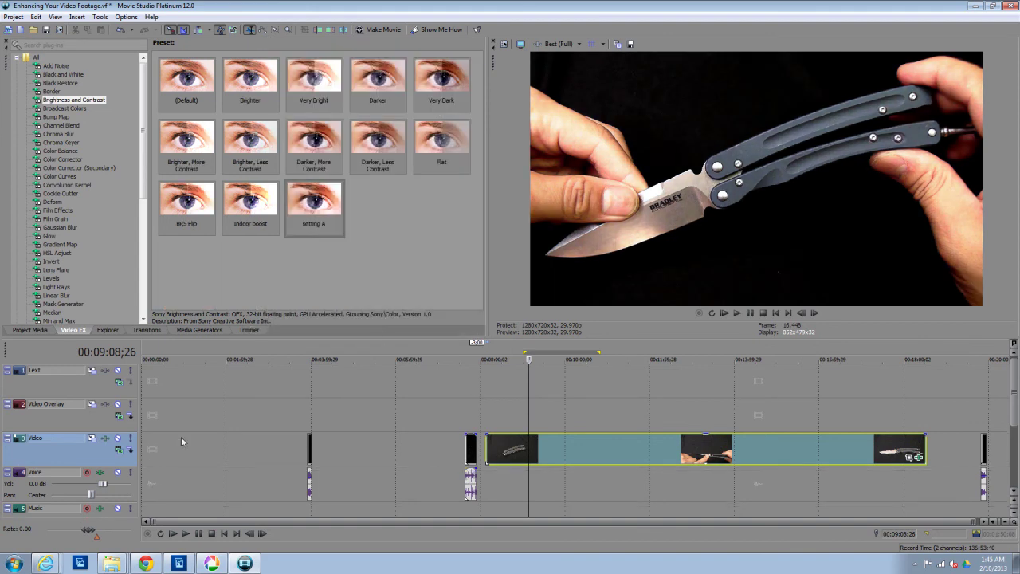
- Reselect the Video track and shift the knife clip slightly later
click(80, 424)
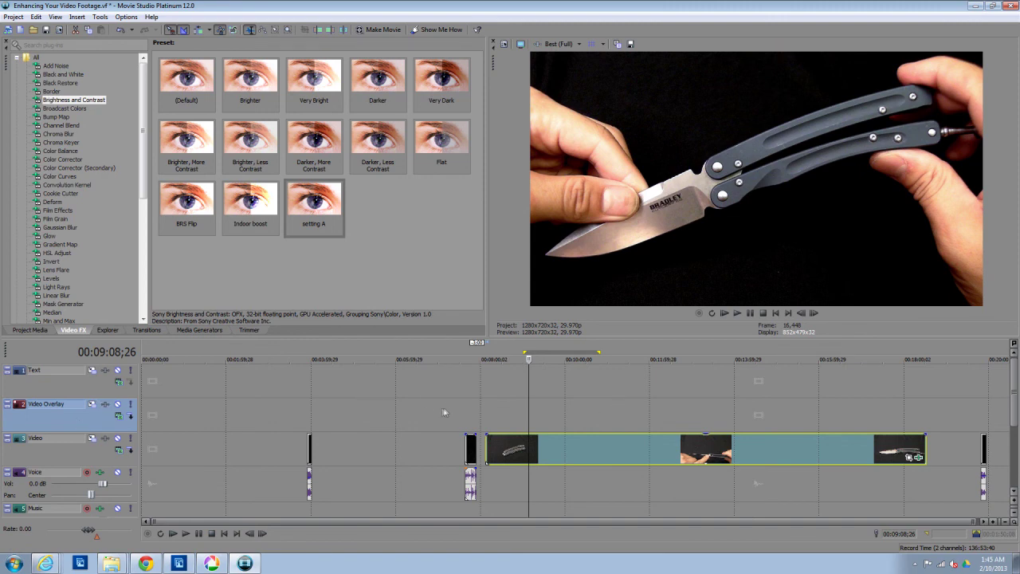
click(42, 453)
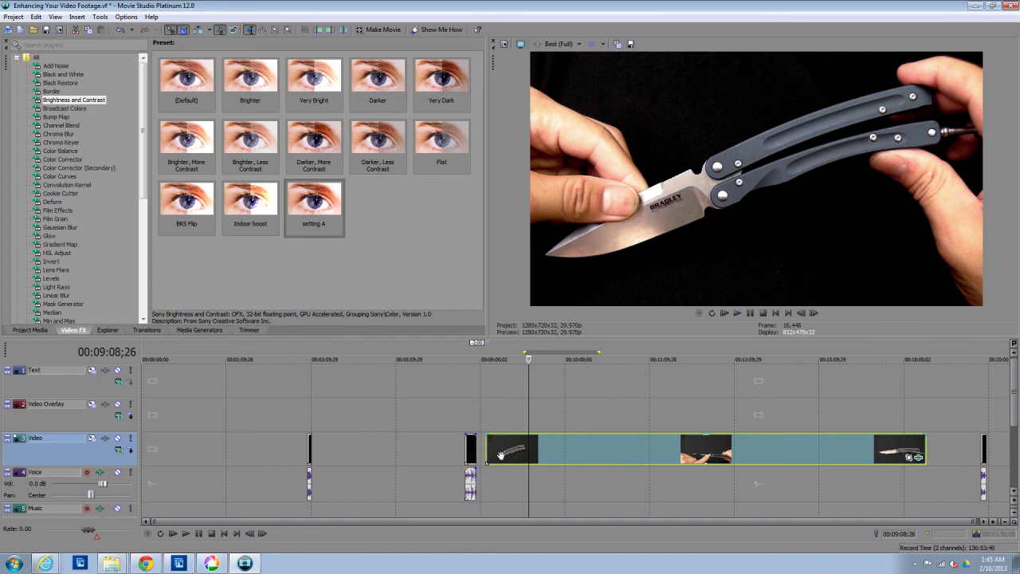
drag(530, 457, 573, 456)
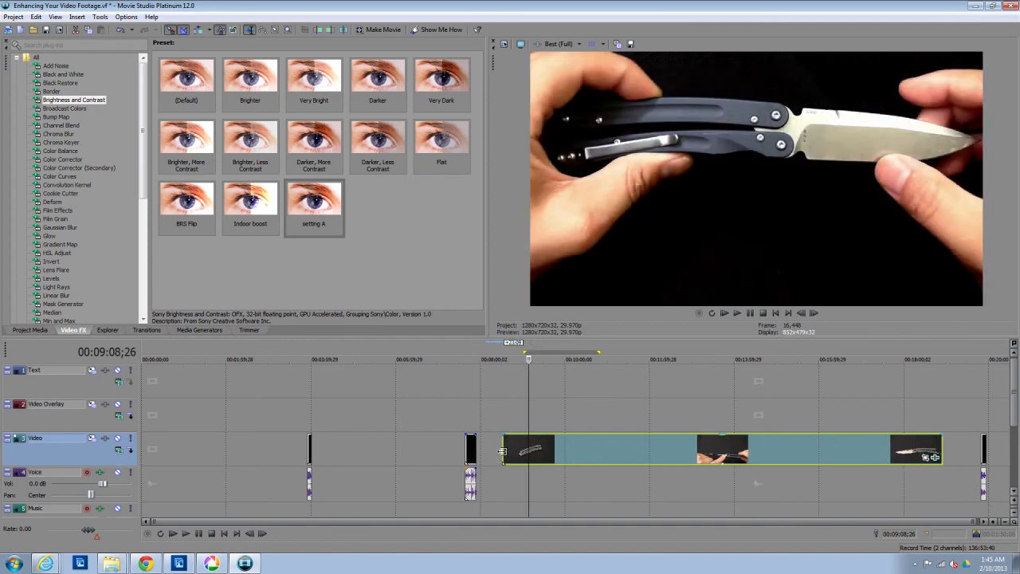
drag(614, 451, 619, 451)
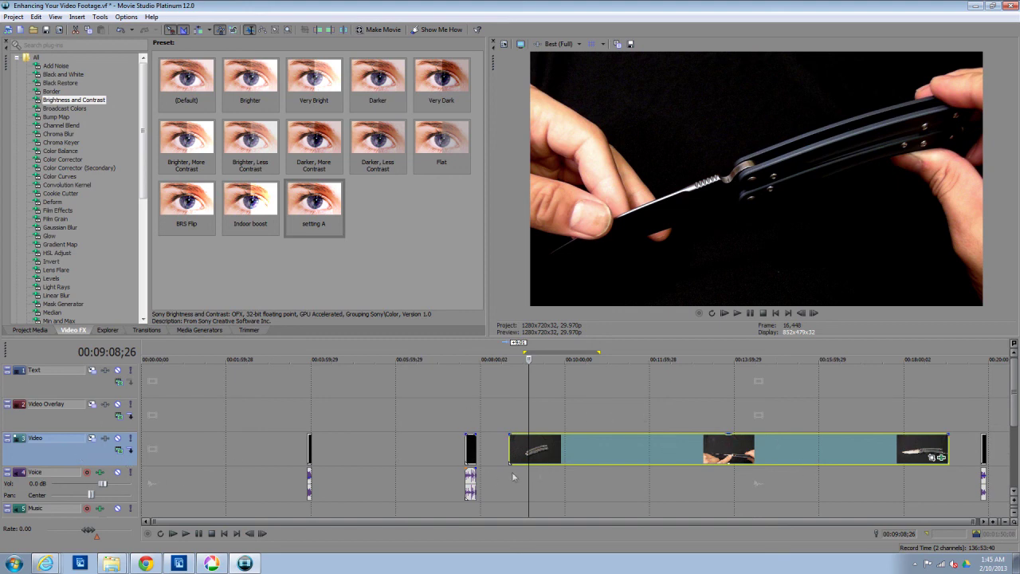
- Preview points in the clip, slide it earlier, and park the playhead at 00:11:34;25
click(564, 457)
click(793, 466)
click(690, 446)
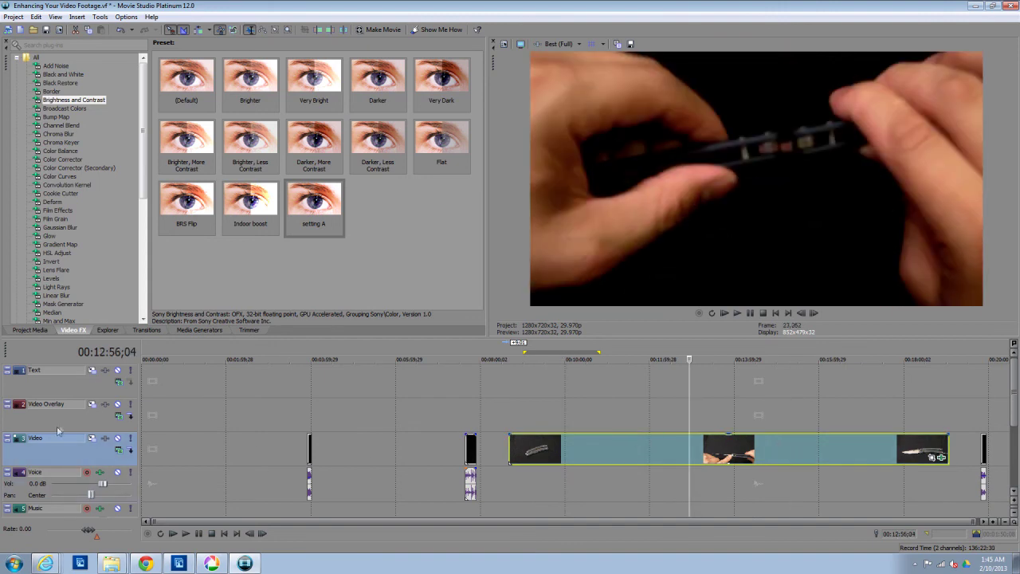
drag(544, 452, 522, 451)
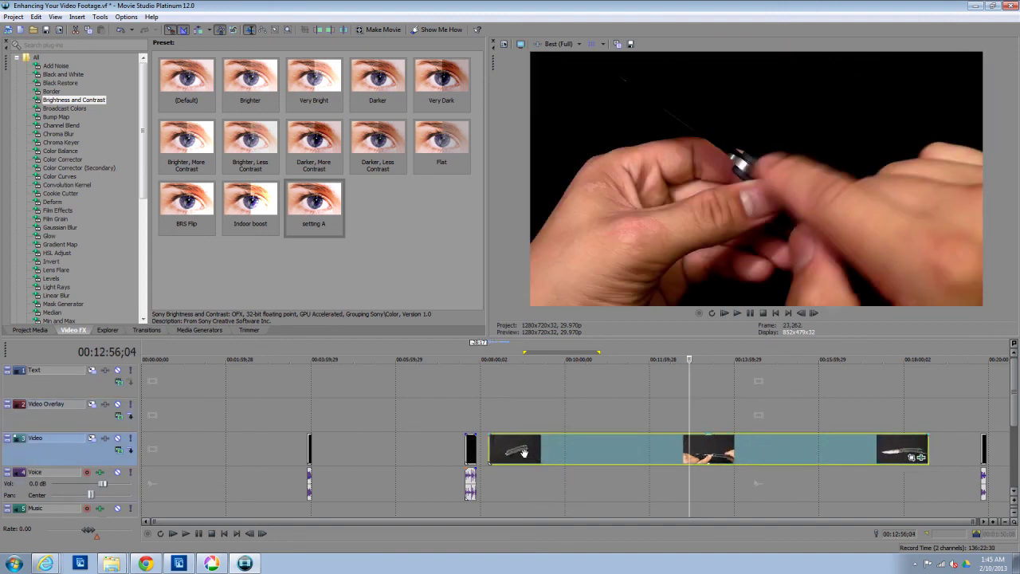
click(522, 450)
- Split the knife clip again, open a gap, and check each of the three pieces
click(631, 450)
key(s)
drag(633, 450, 674, 450)
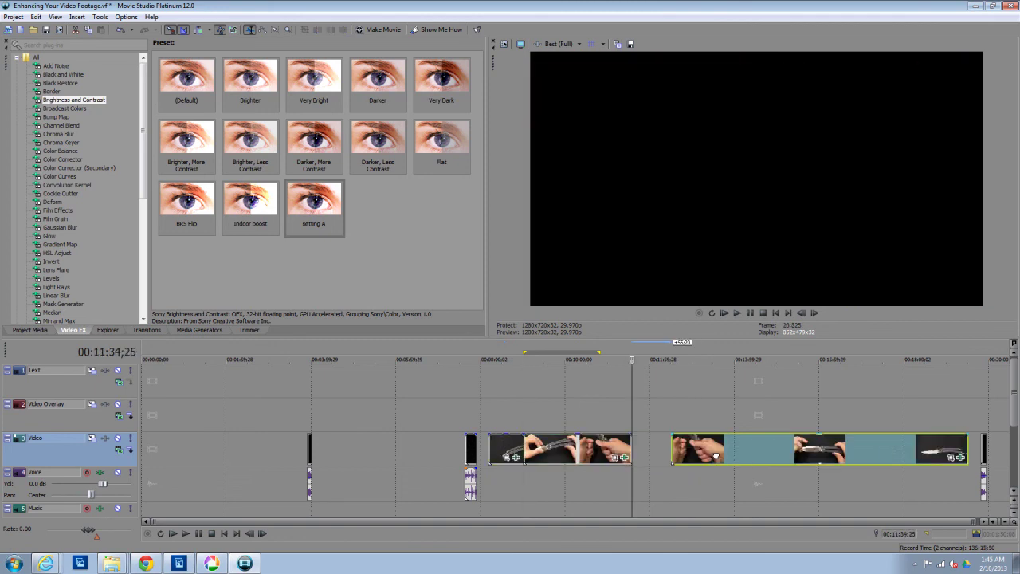
drag(581, 450, 598, 451)
click(505, 450)
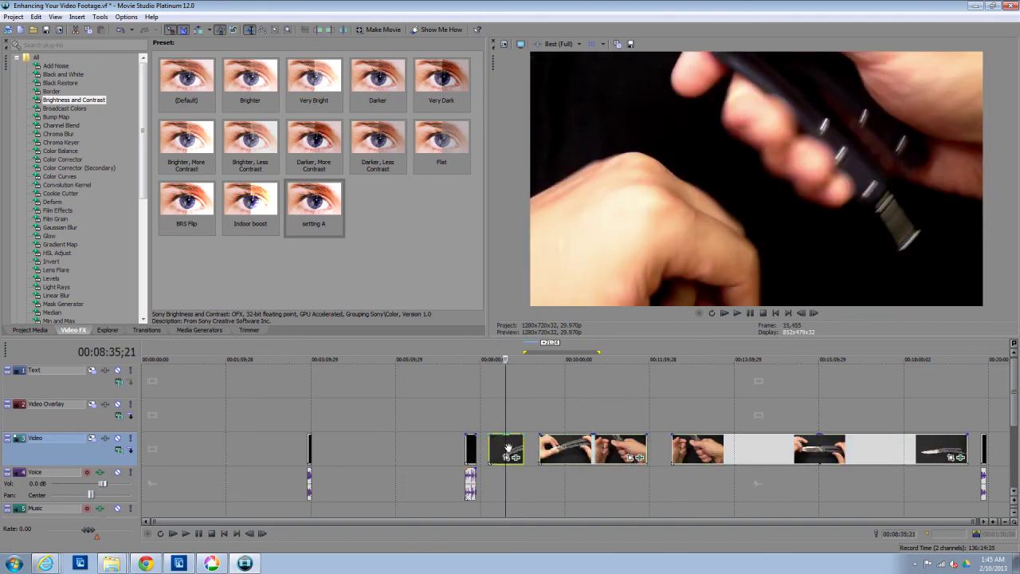
click(591, 450)
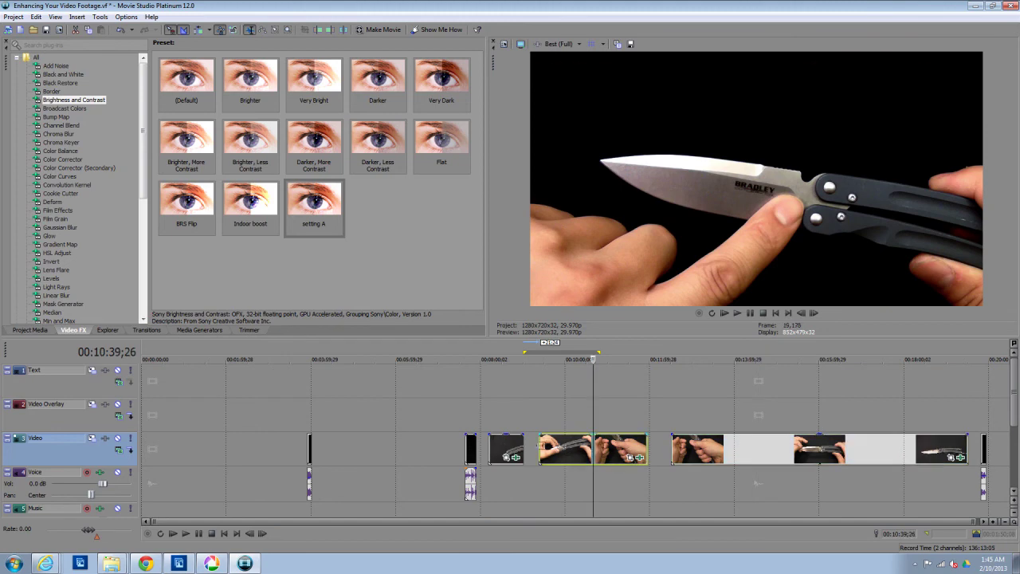
click(808, 448)
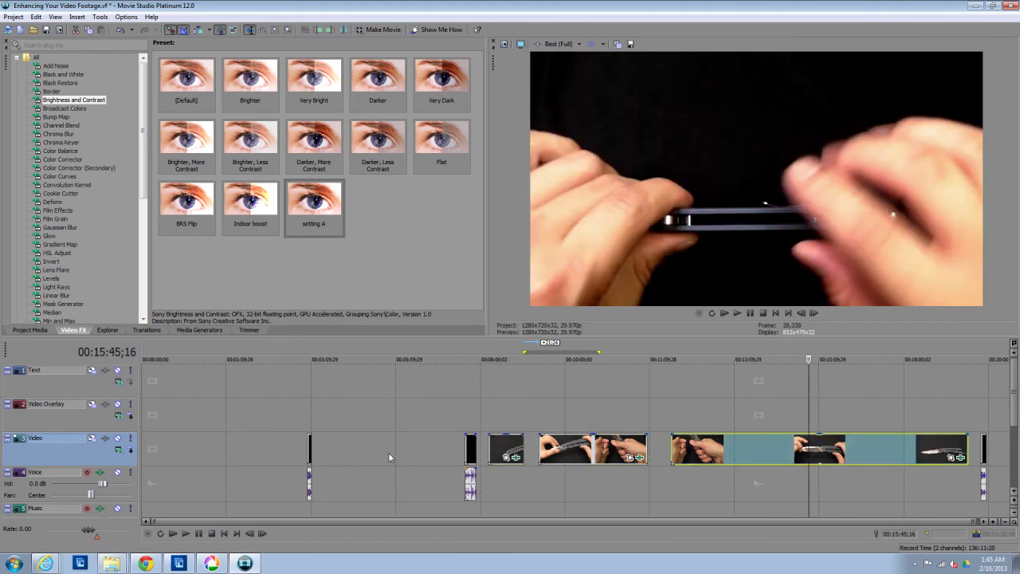
click(494, 443)
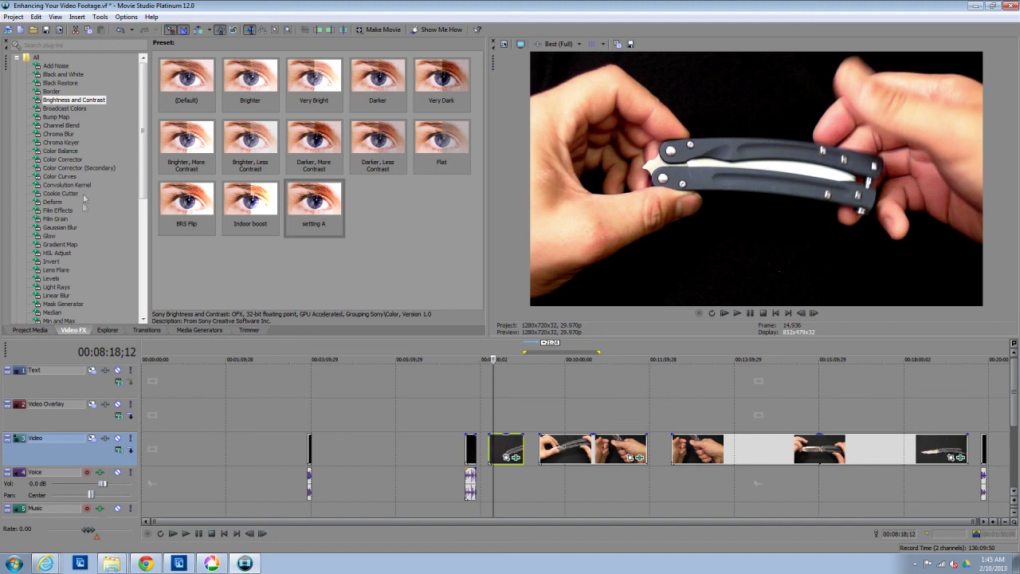
- Select the Text, Video Overlay and Video tracks, then choose Brightness and Contrast in Video FX
click(99, 428)
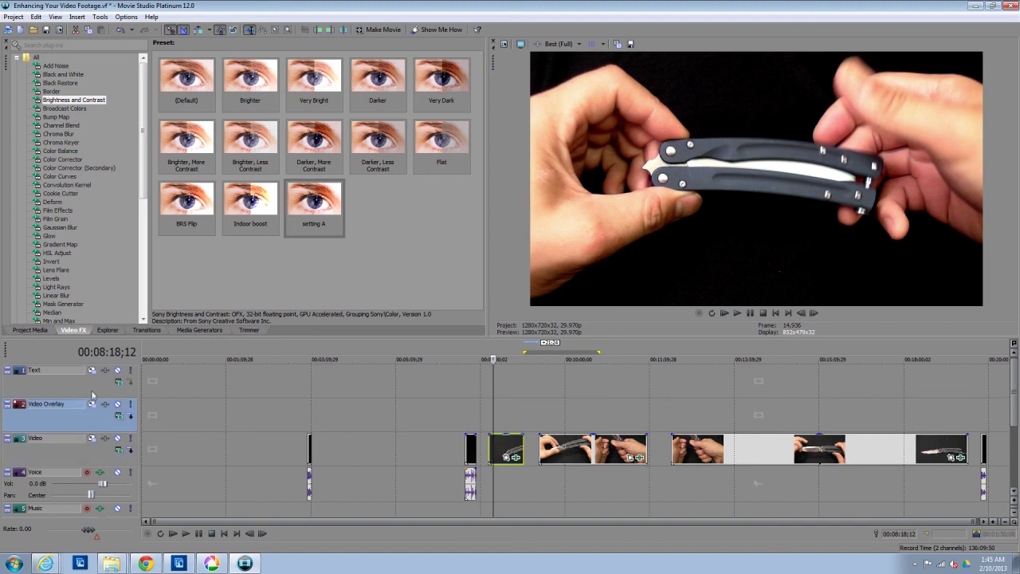
click(94, 395)
click(98, 420)
click(94, 383)
click(90, 461)
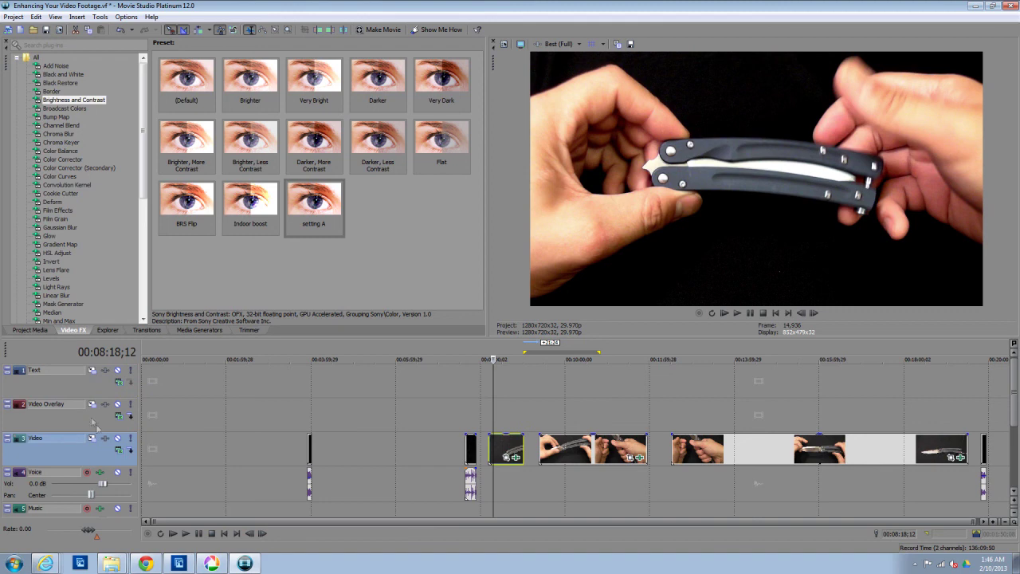
click(579, 414)
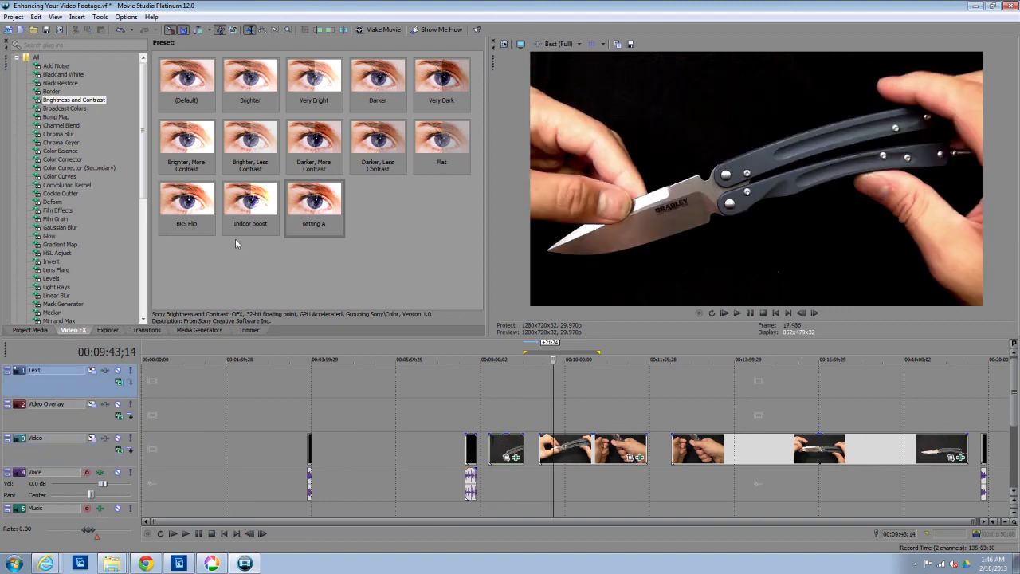
click(84, 101)
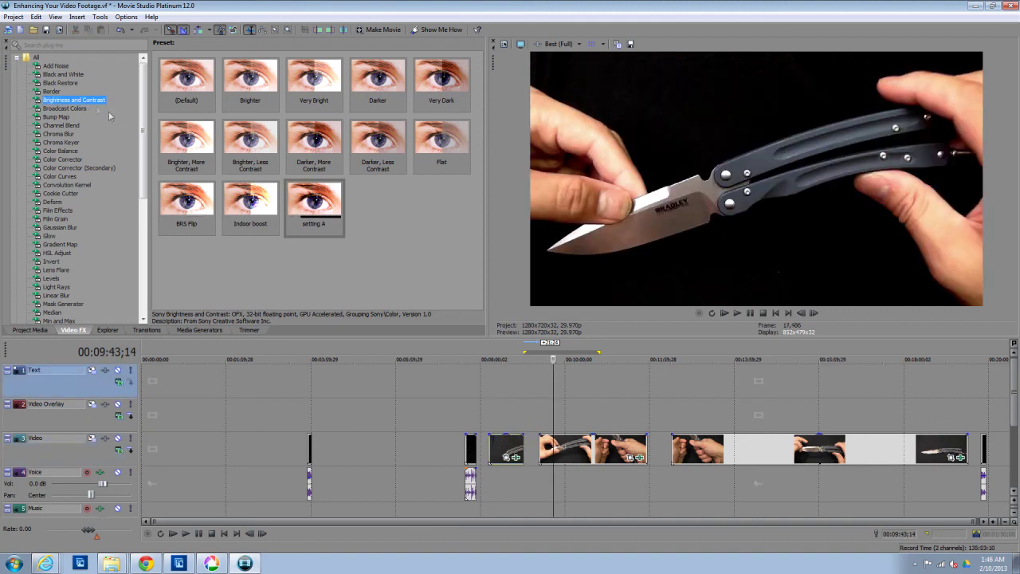
- Browse the Color Balance and Pinch/Punch presets, then list Sharpen's Default, Medium, Light and Heavy
click(62, 150)
scroll(148, 225, down, 5)
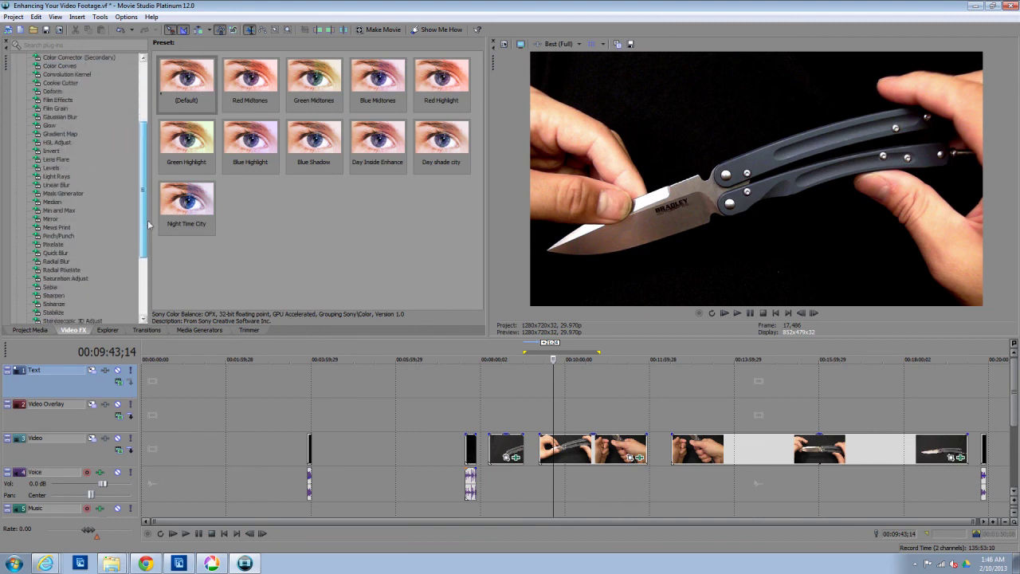
scroll(149, 225, down, 1)
click(58, 227)
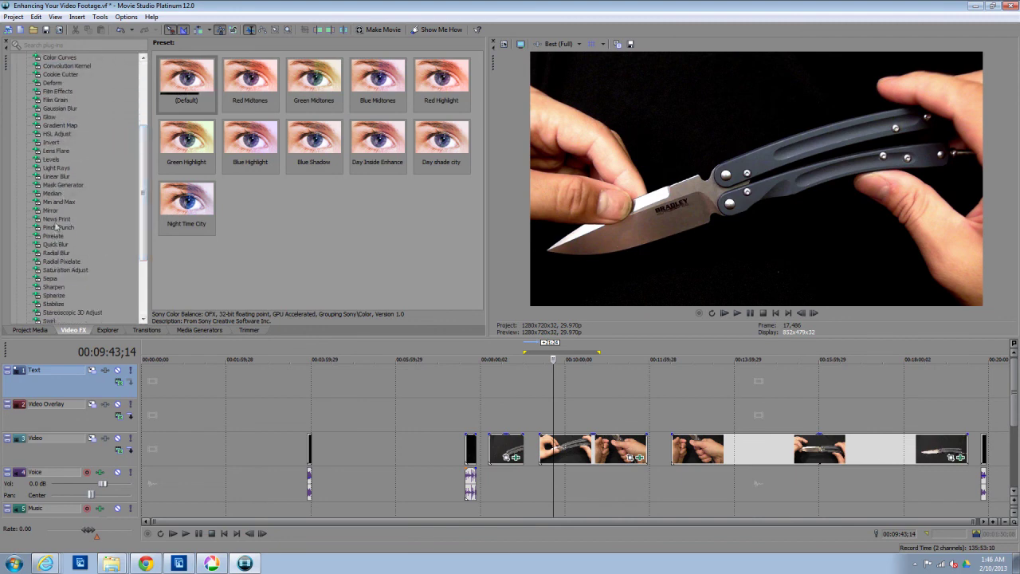
click(54, 286)
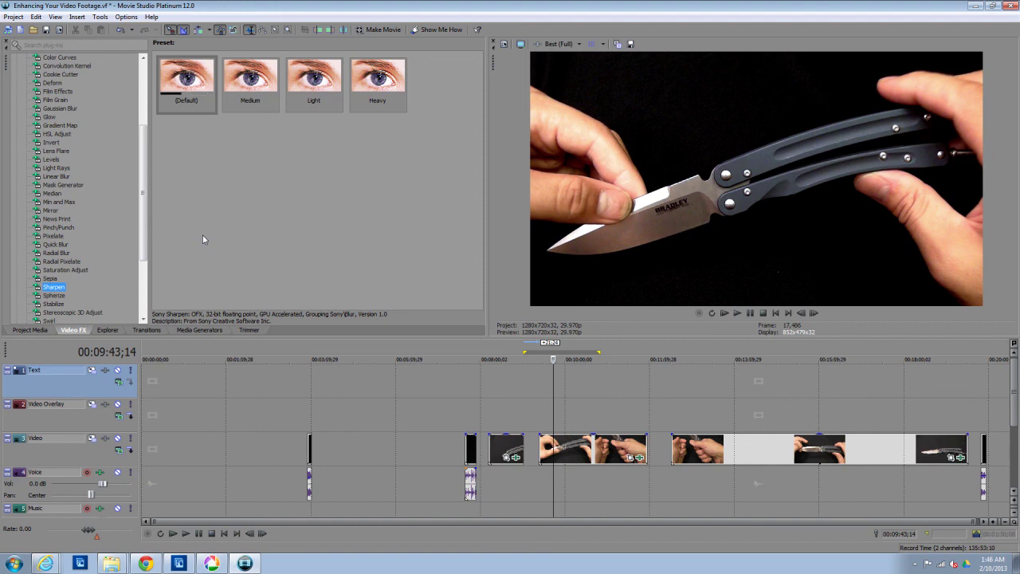
- Scrub the knife footage between about 00:12:41 and 00:18:39 to preview the pieces
click(678, 395)
click(774, 391)
click(818, 391)
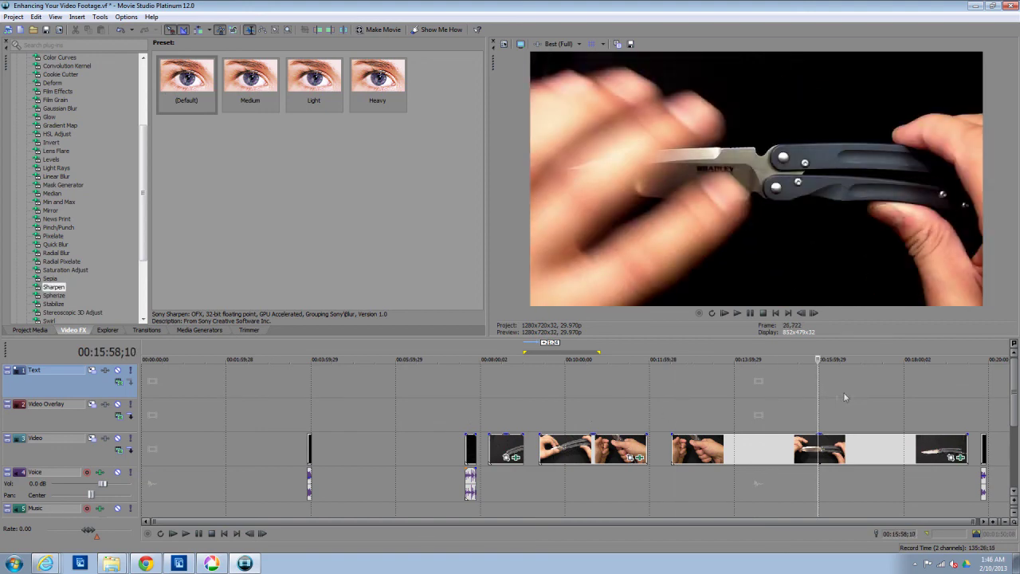
click(858, 391)
click(898, 390)
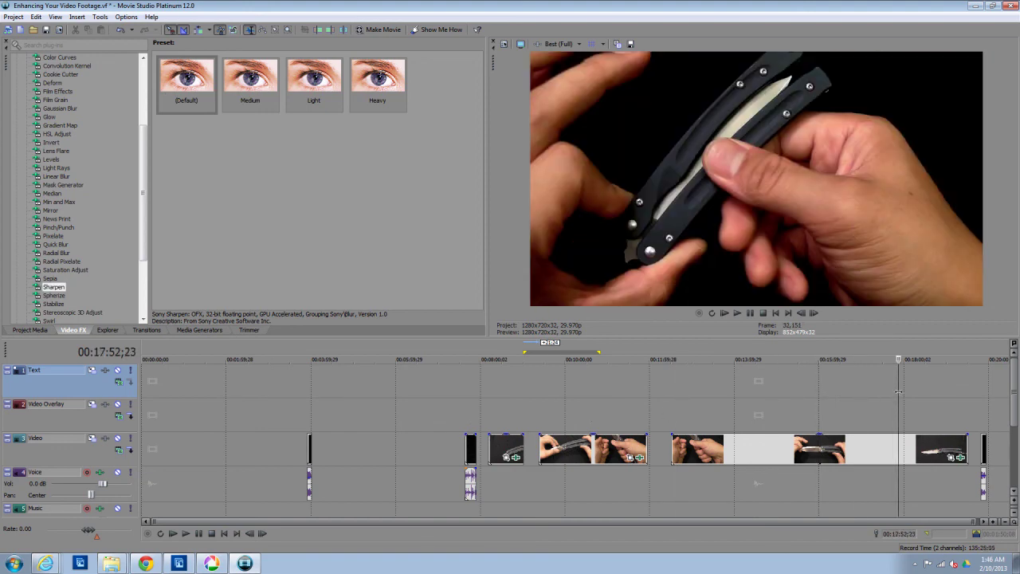
click(931, 389)
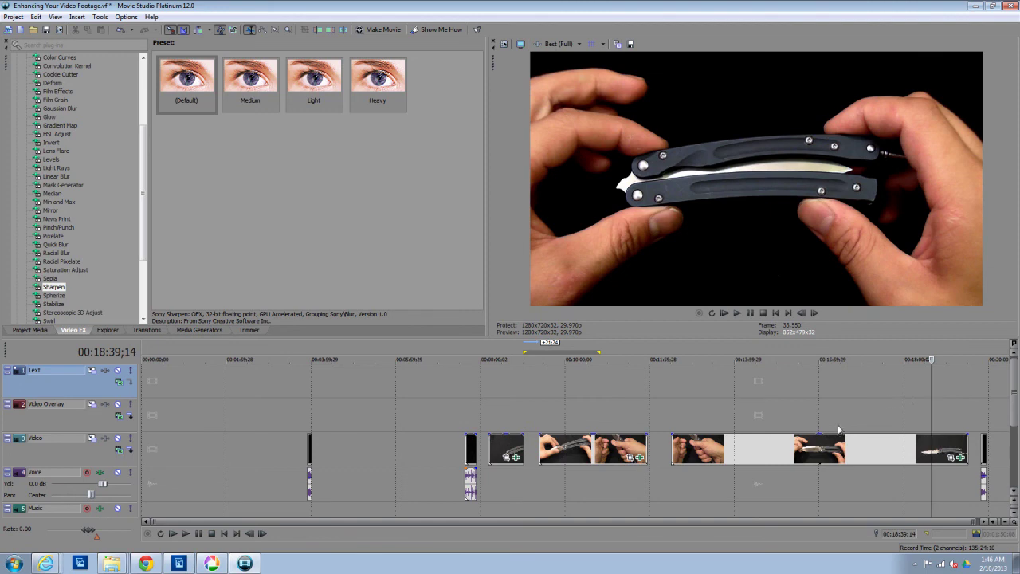
click(820, 415)
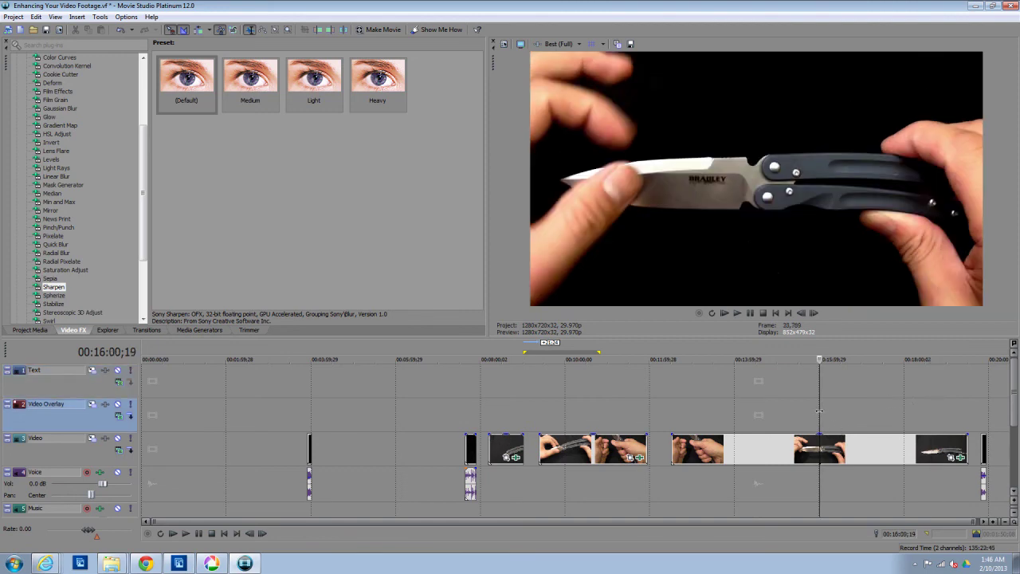
click(747, 397)
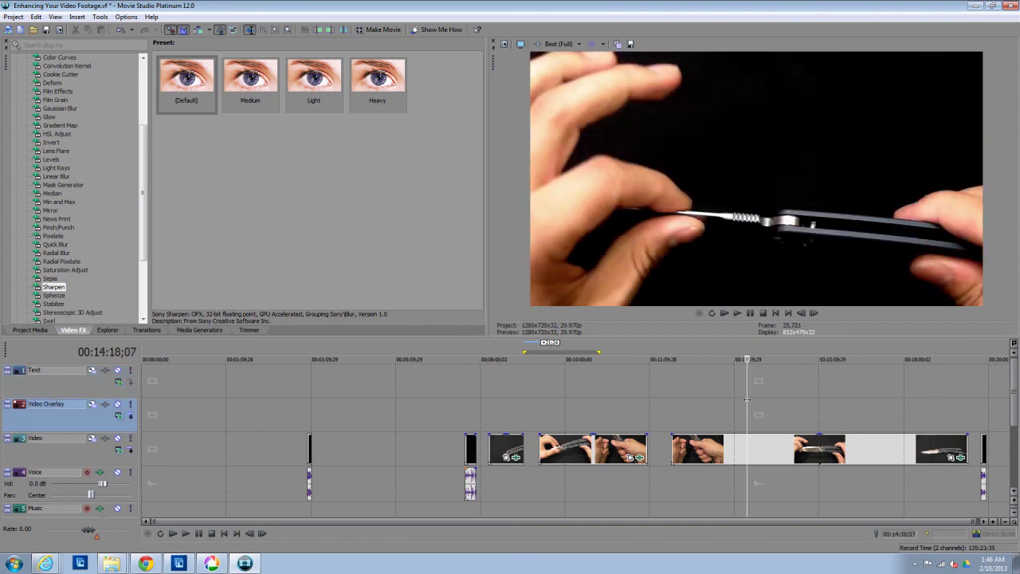